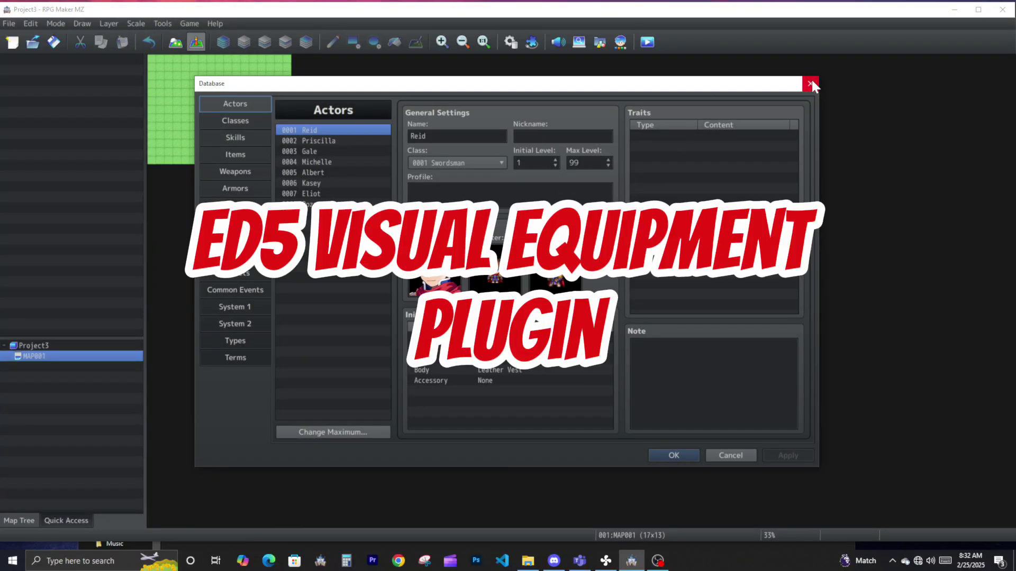
Add the ED5_VisualEquipment plugin as a new entry in the project's Plugin Manager
{"action": "left_click", "coordinate": [811, 83]}
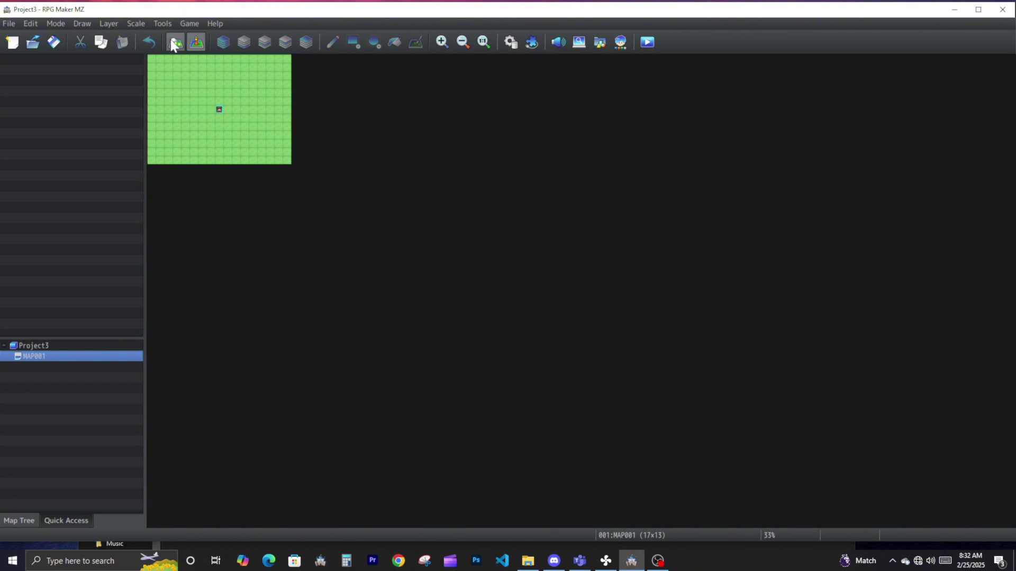
{"action": "left_click", "coordinate": [532, 42]}
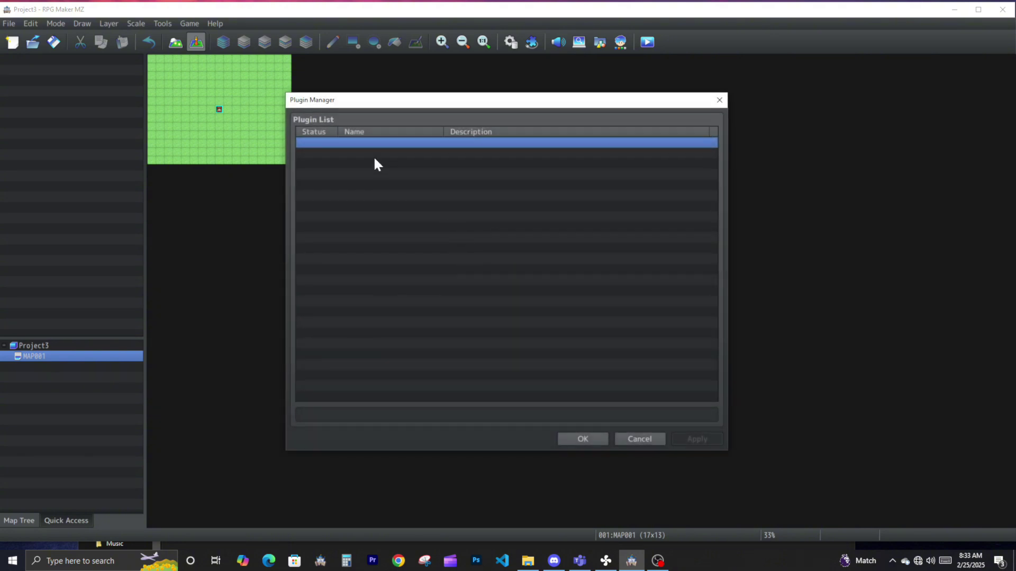
{"action": "double_click", "coordinate": [360, 143]}
{"action": "left_click", "coordinate": [268, 143]}
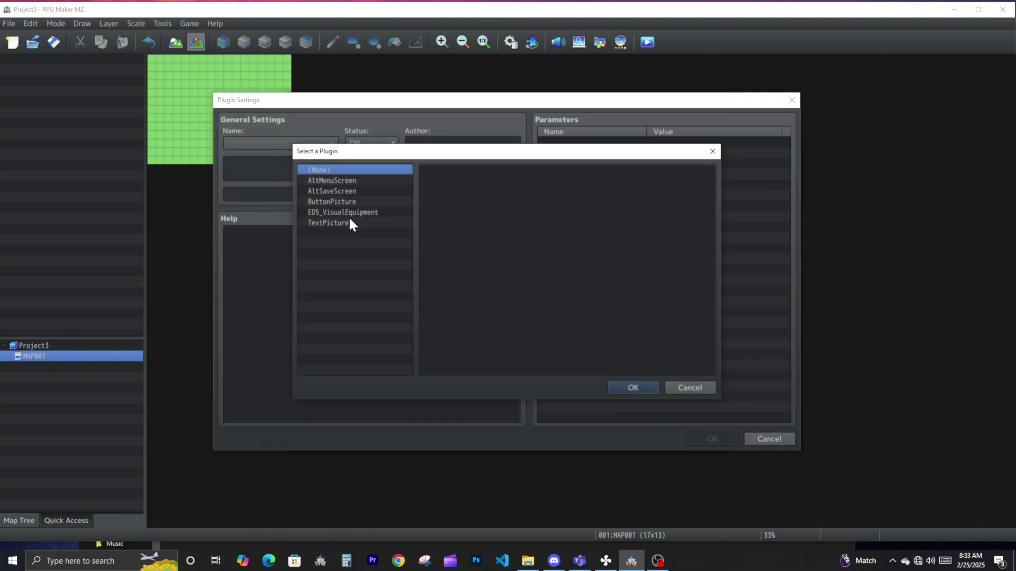
{"action": "double_click", "coordinate": [350, 212]}
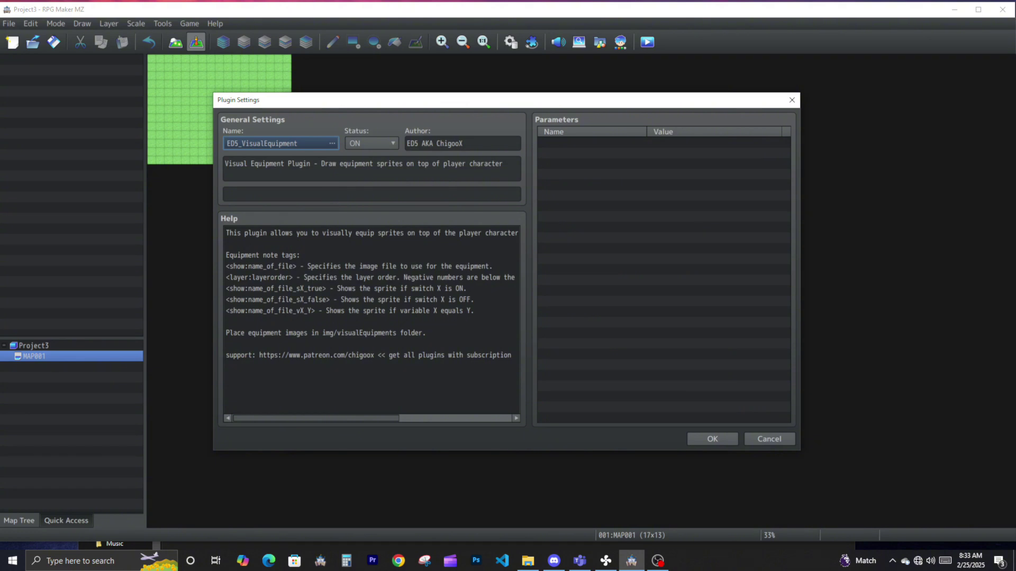
Copy the show and layer note tag lines from the plugin's help text, and confirm the plugin settings and list
{"action": "left_click_drag", "start_coordinate": [317, 311], "coordinate": [215, 268]}
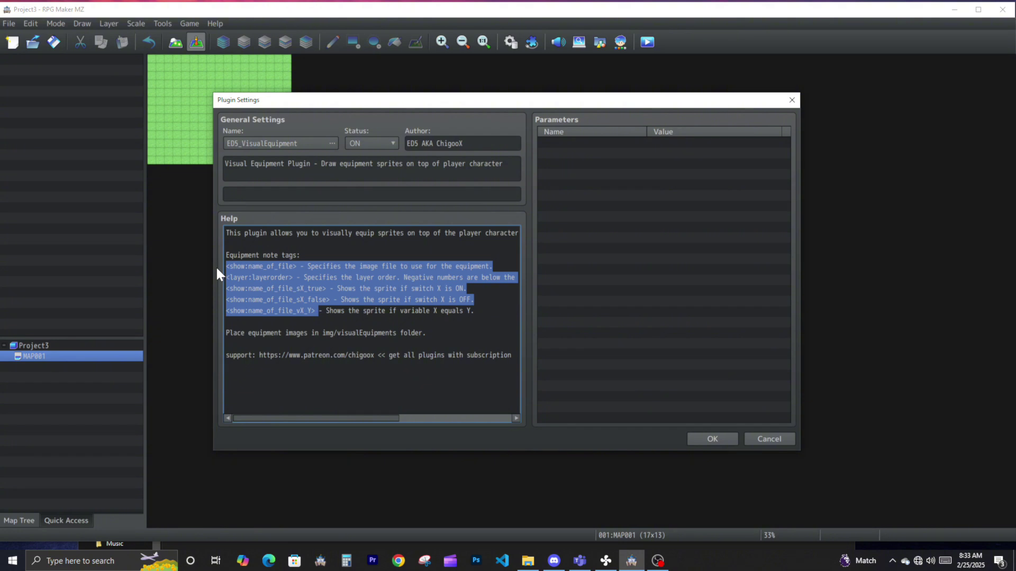
{"action": "right_click", "coordinate": [241, 271]}
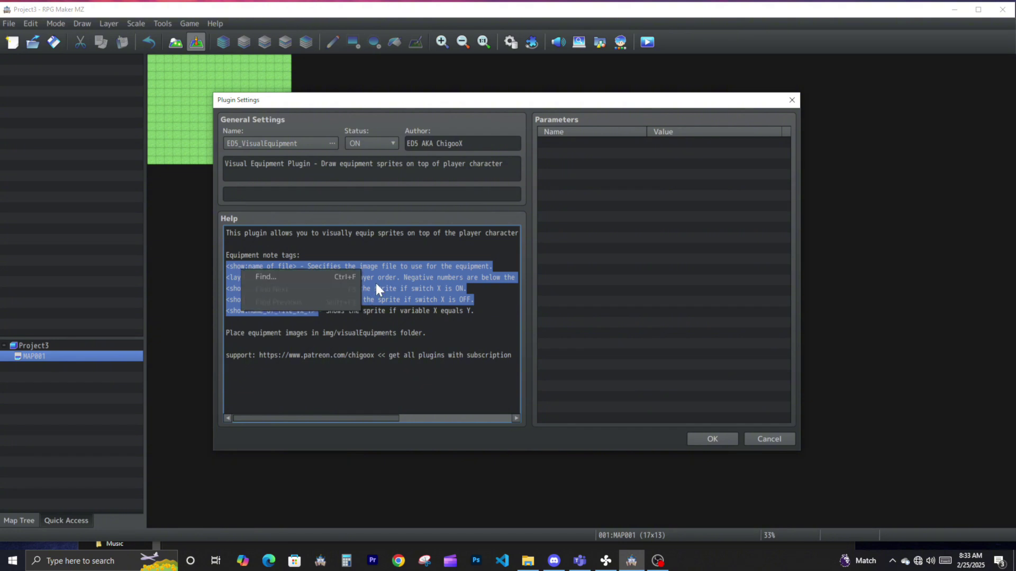
{"action": "left_click", "coordinate": [374, 123]}
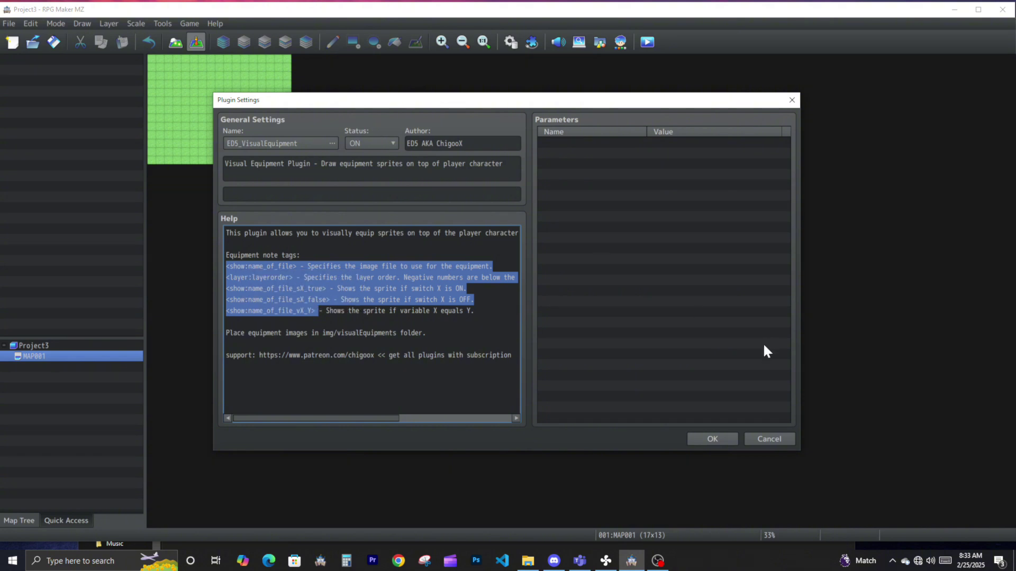
{"action": "left_click", "coordinate": [719, 439]}
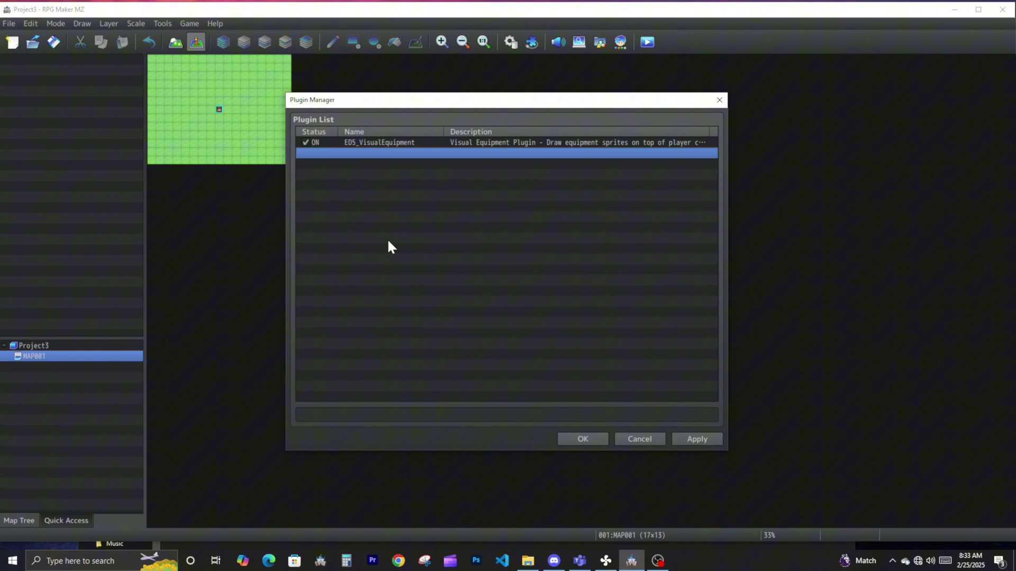
{"action": "left_click", "coordinate": [601, 440]}
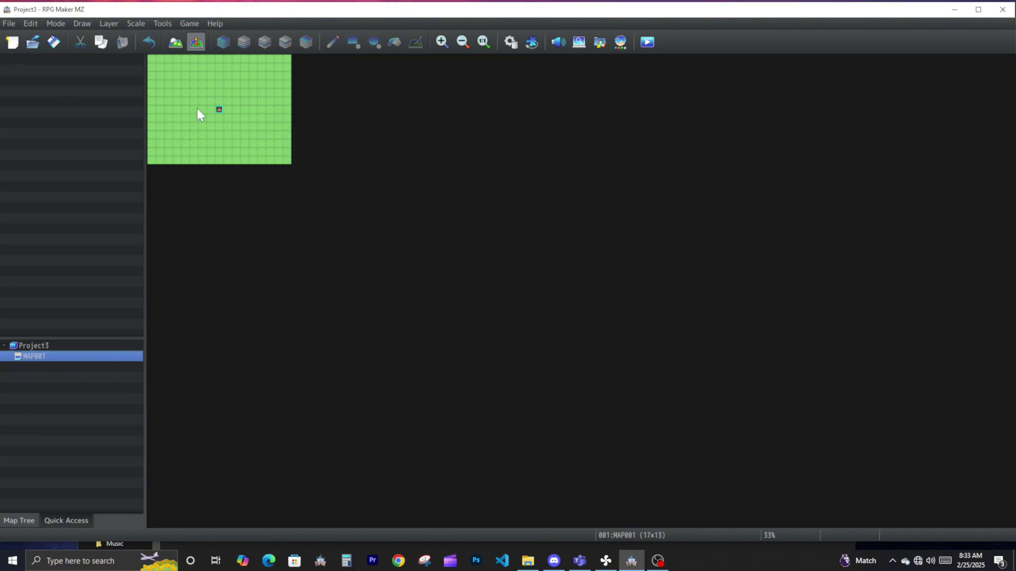
View the equipment images in the project's img/visualEquipments folder, and close the folder window
{"action": "left_click", "coordinate": [528, 560]}
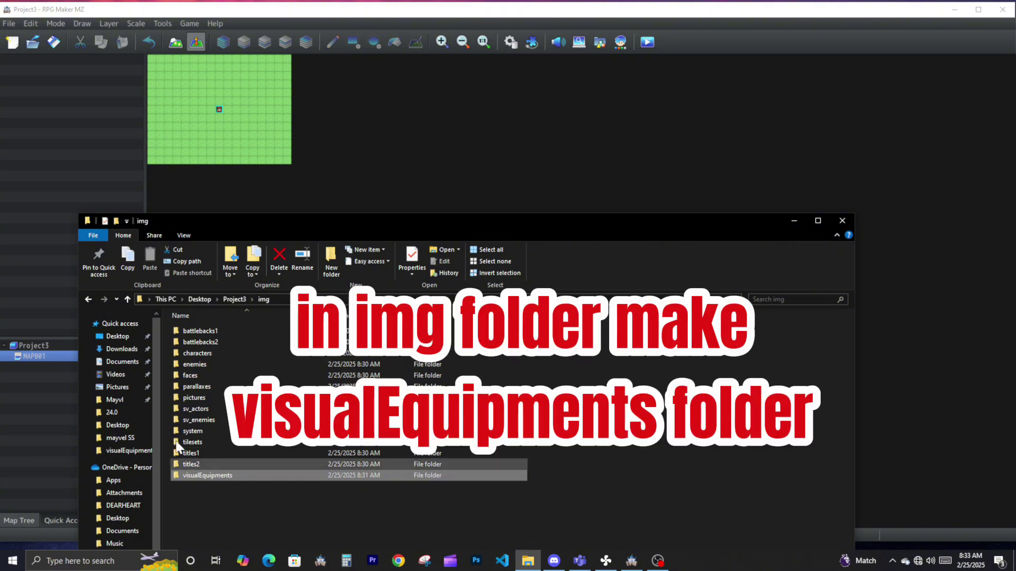
{"action": "double_click", "coordinate": [202, 476]}
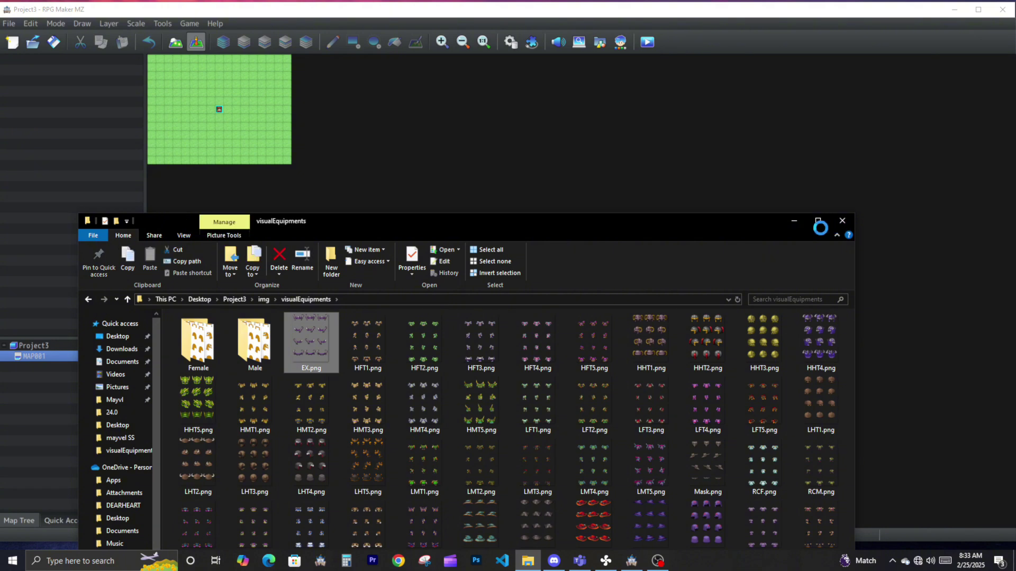
{"action": "left_click", "coordinate": [842, 222]}
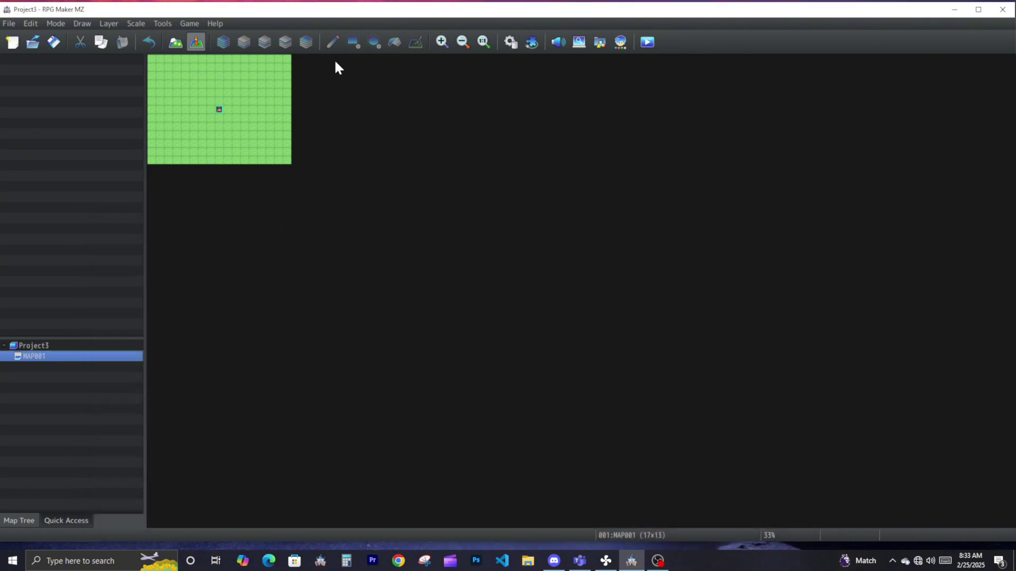
Reduce the maximum number of armor entries in the database to 2
{"action": "left_click", "coordinate": [164, 24]}
{"action": "left_click", "coordinate": [169, 35]}
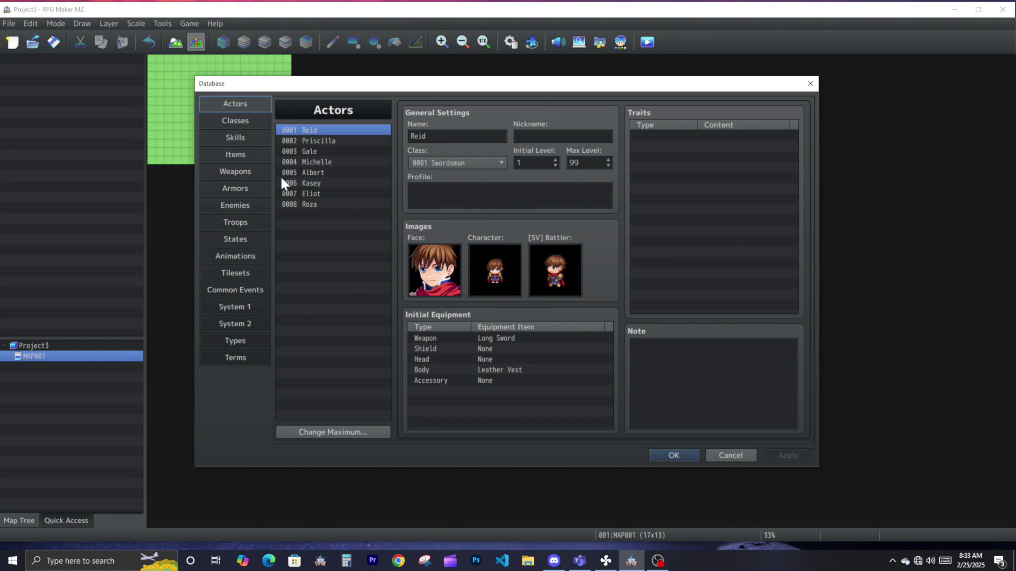
{"action": "left_click", "coordinate": [239, 189]}
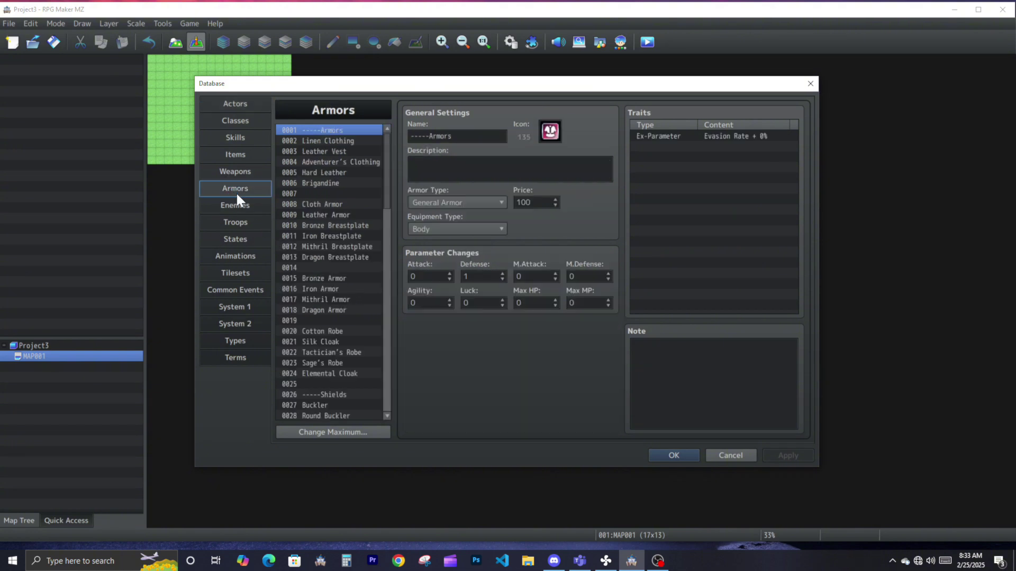
{"action": "left_click", "coordinate": [342, 430]}
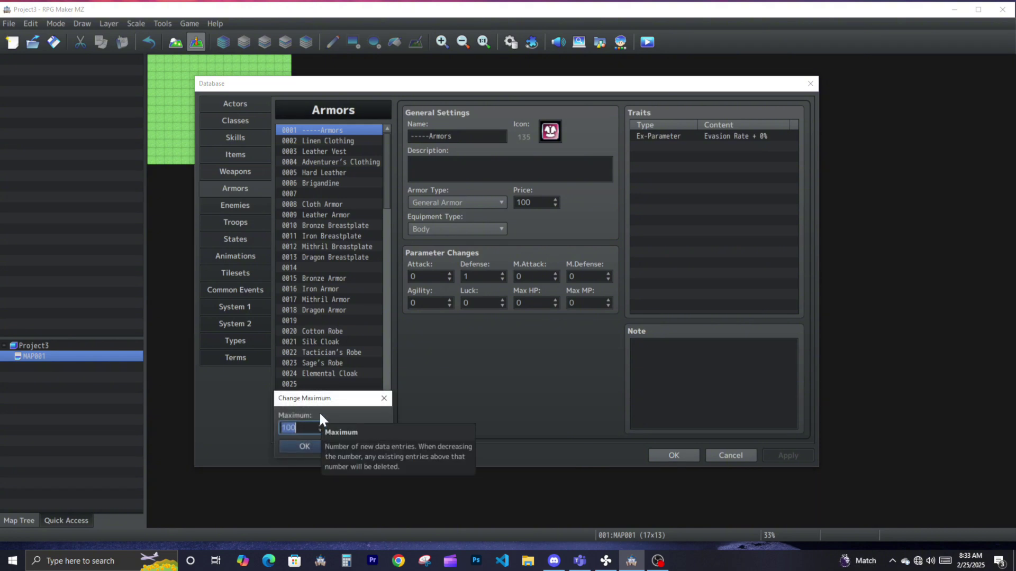
{"action": "type", "text": "2"}
{"action": "left_click", "coordinate": [309, 446]}
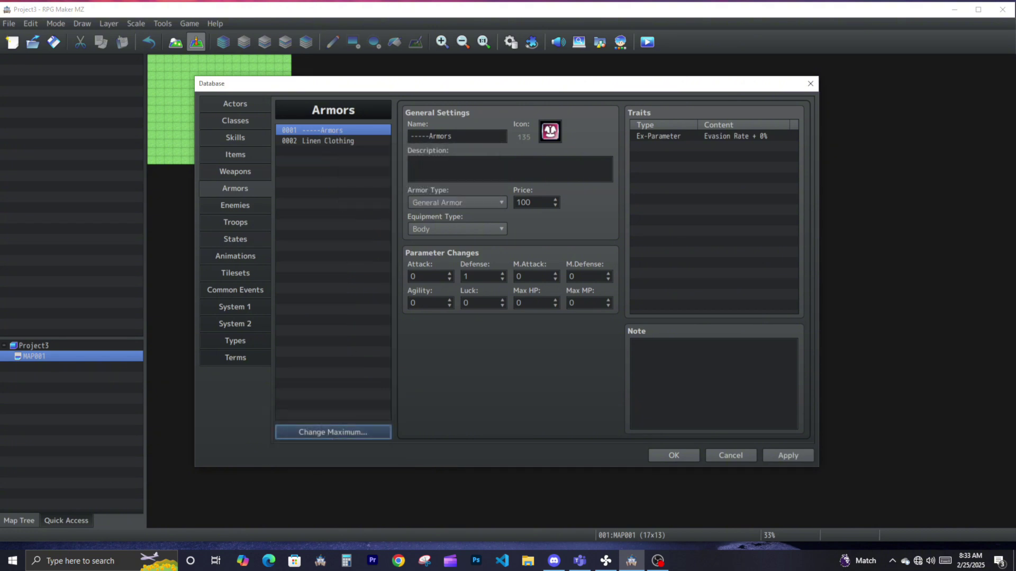
Rename the first armor entry as wolfhelm
{"action": "key", "text": "Tab"}
{"action": "left_click", "coordinate": [319, 135]}
{"action": "key", "text": "shift+End"}
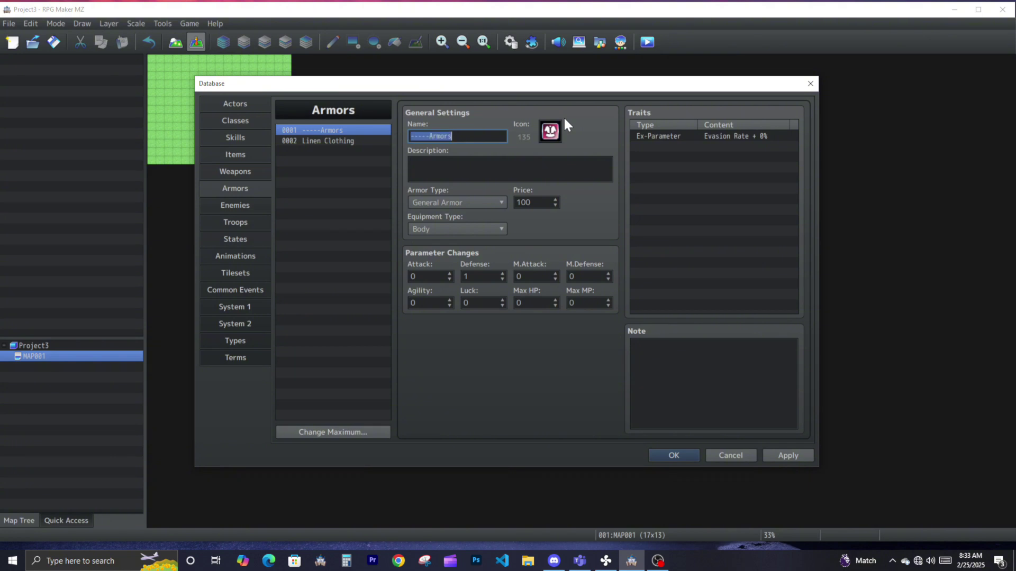
{"action": "type", "text": "wolfhelm"}
Paste the copied note tags into the wolfhelm armor's note and delete the three switch and variable show tags
{"action": "left_click", "coordinate": [708, 380]}
{"action": "right_click", "coordinate": [709, 380]}
{"action": "left_click", "coordinate": [744, 402]}
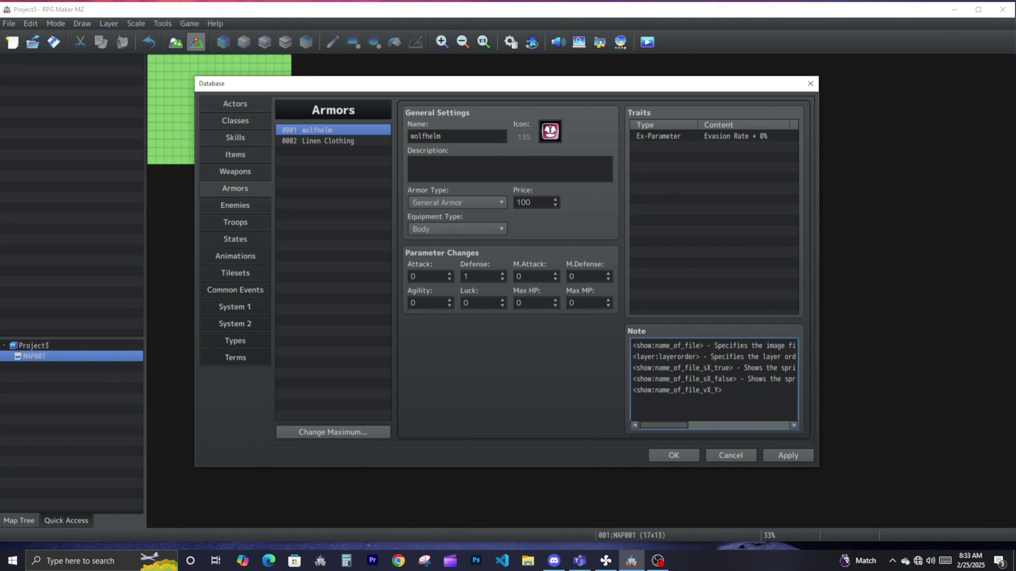
{"action": "left_click_drag", "start_coordinate": [724, 390], "coordinate": [607, 365]}
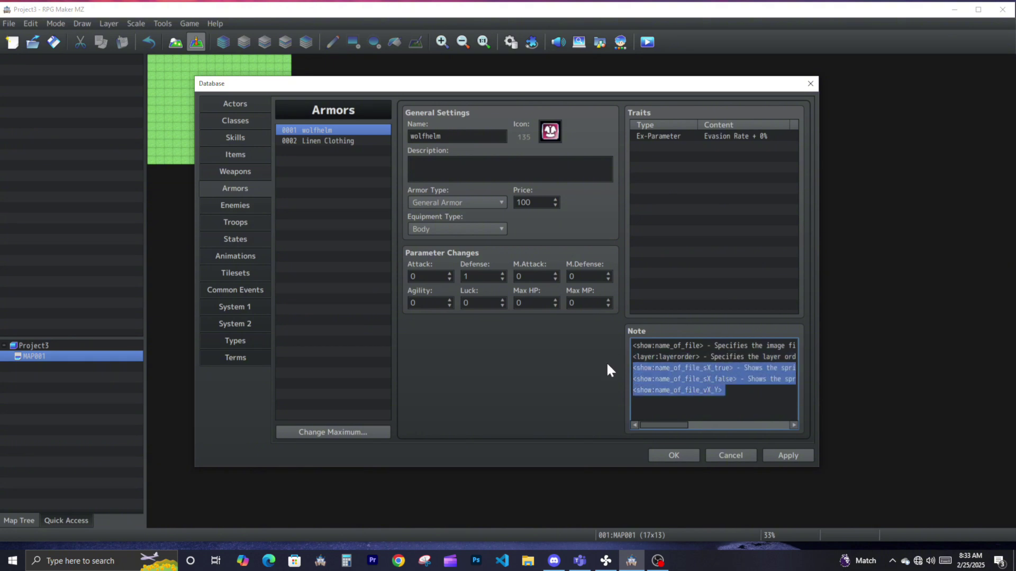
{"action": "key", "text": "Delete"}
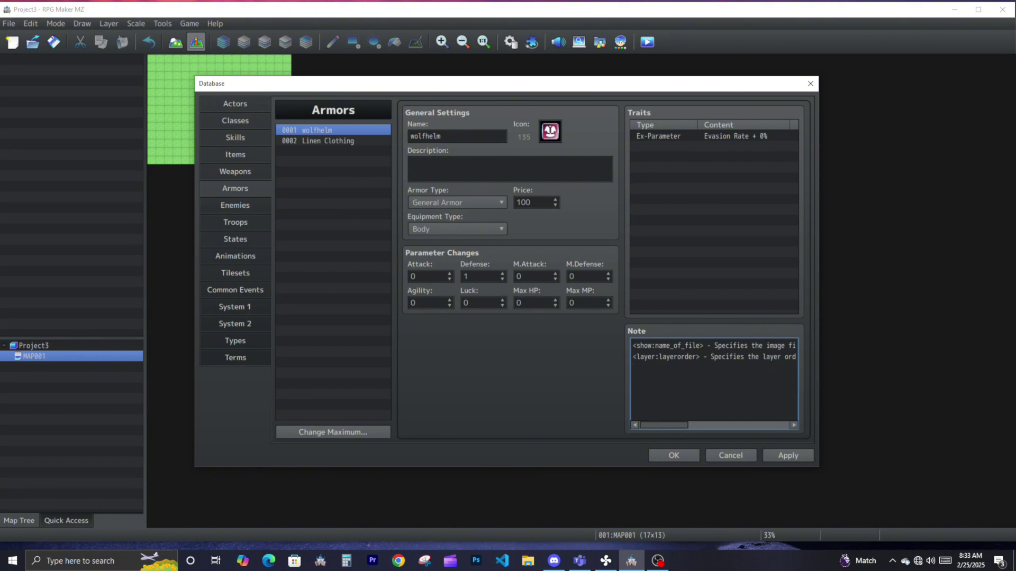
Clear the file name placeholder from the show tag and remove the description text after the two remaining tags
{"action": "left_click_drag", "start_coordinate": [700, 346], "coordinate": [655, 346]}
{"action": "key", "text": "Delete"}
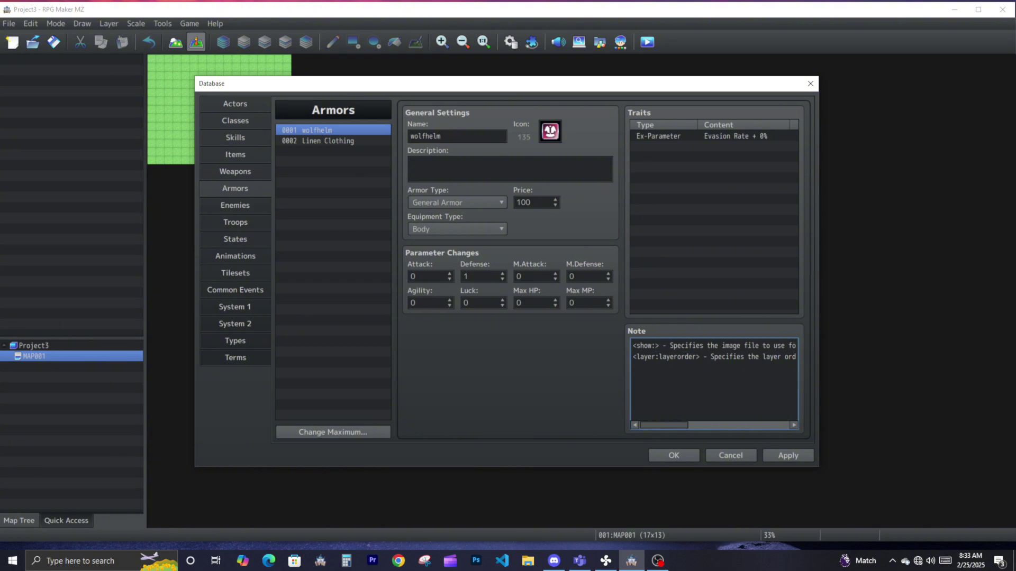
{"action": "left_click_drag", "start_coordinate": [661, 346], "coordinate": [633, 346]}
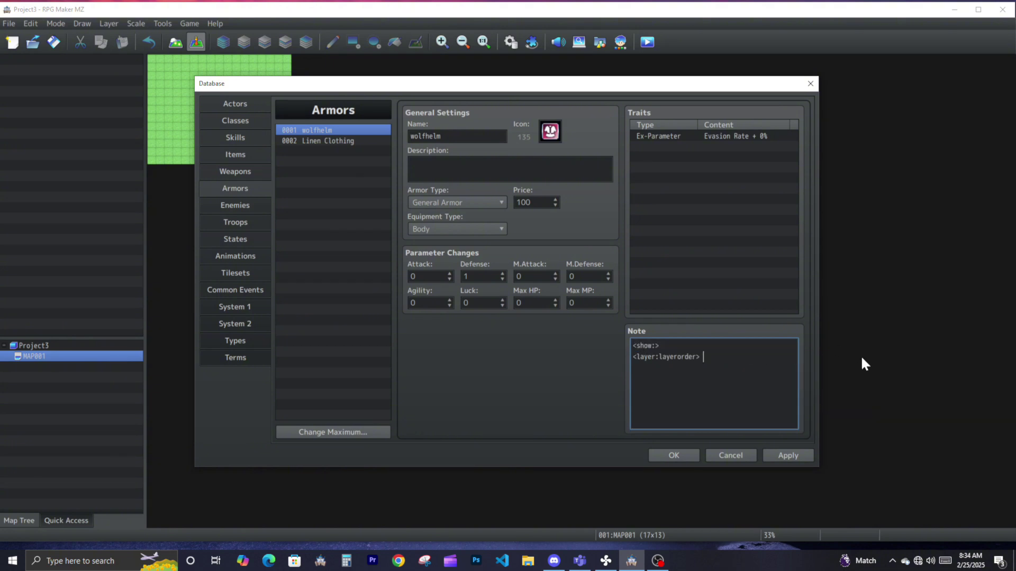
Replace the layerorder placeholder with 0 so the tag reads <layer:0>, and save the database
{"action": "key", "text": "Left"}
{"action": "key", "text": "BackSpace"}
{"action": "key", "text": "BackSpace"}
{"action": "key", "text": "BackSpace"}
{"action": "key", "text": "BackSpace"}
{"action": "key", "text": "BackSpace"}
{"action": "key", "text": "BackSpace"}
{"action": "key", "text": "BackSpace"}
{"action": "key", "text": "BackSpace"}
{"action": "key", "text": "BackSpace"}
{"action": "key", "text": "BackSpace"}
{"action": "type", "text": "0"}
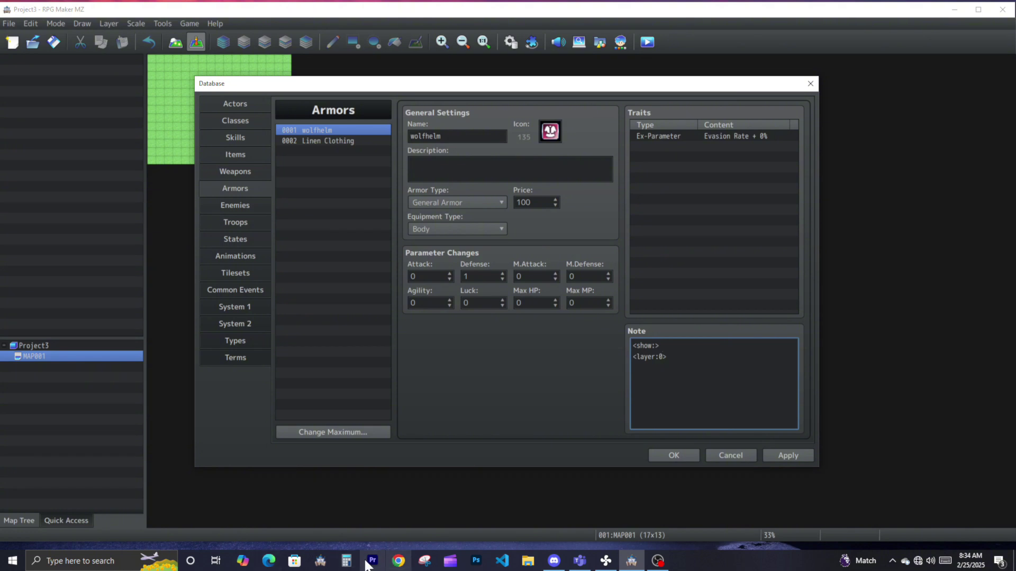
{"action": "left_click", "coordinate": [680, 458]}
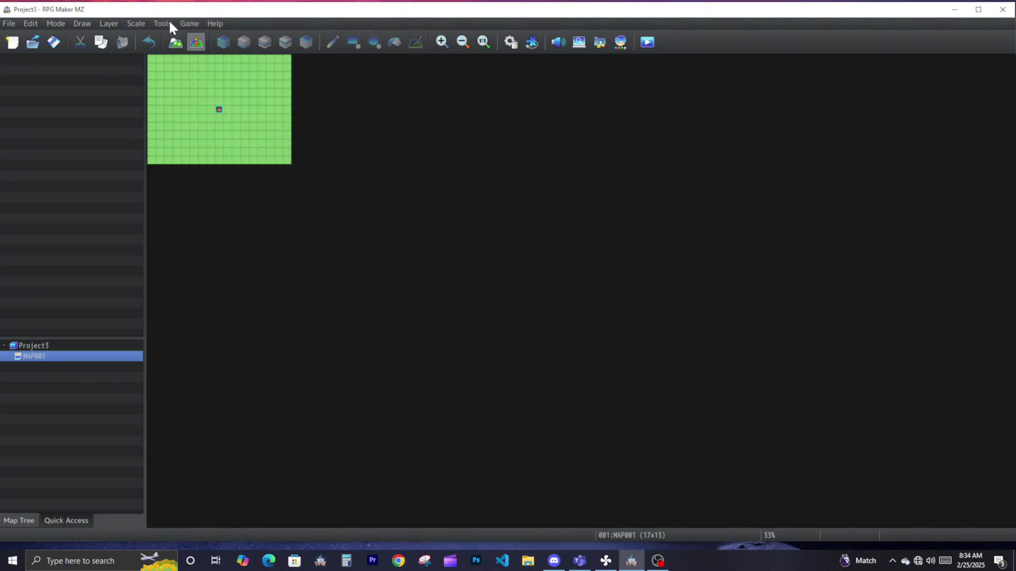
Open the project's img/visualEquipments folder in File Explorer
{"action": "left_click", "coordinate": [190, 23]}
{"action": "left_click", "coordinate": [193, 69]}
{"action": "double_click", "coordinate": [192, 249]}
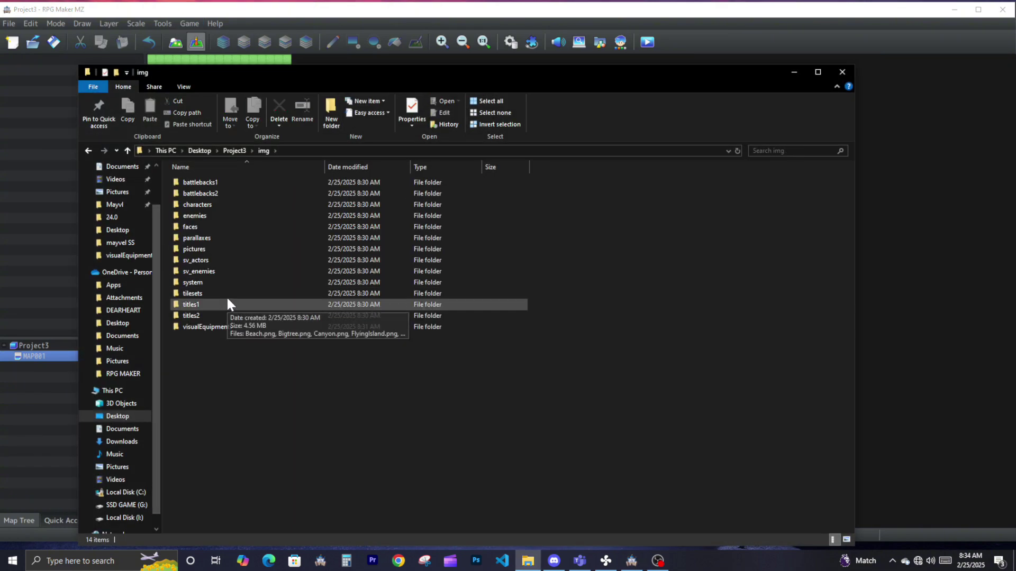
{"action": "double_click", "coordinate": [202, 325]}
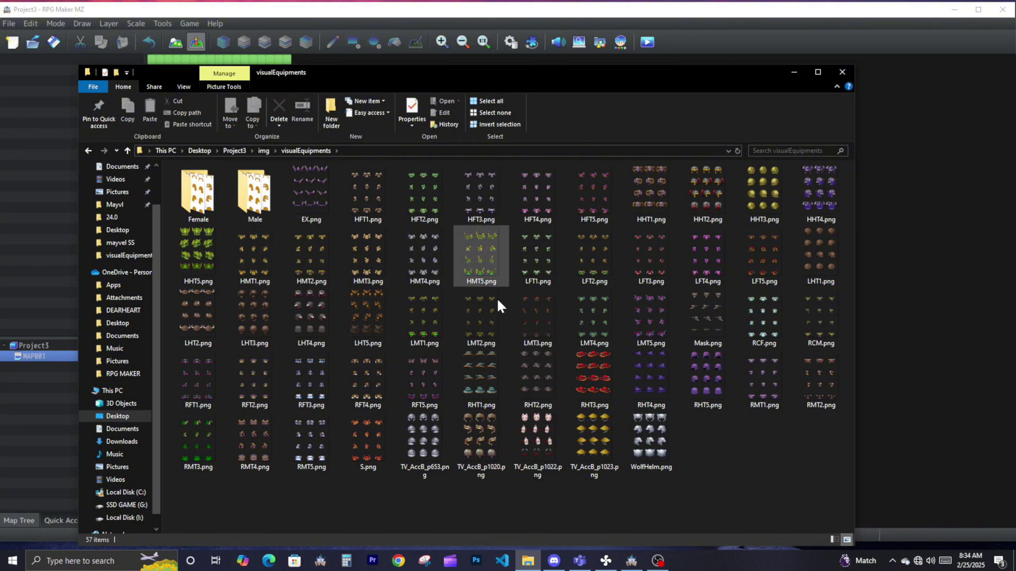
Copy the WolfHelm.png image's file name without its extension and return to RPG Maker MZ
{"action": "left_click", "coordinate": [645, 453]}
{"action": "right_click", "coordinate": [656, 454]}
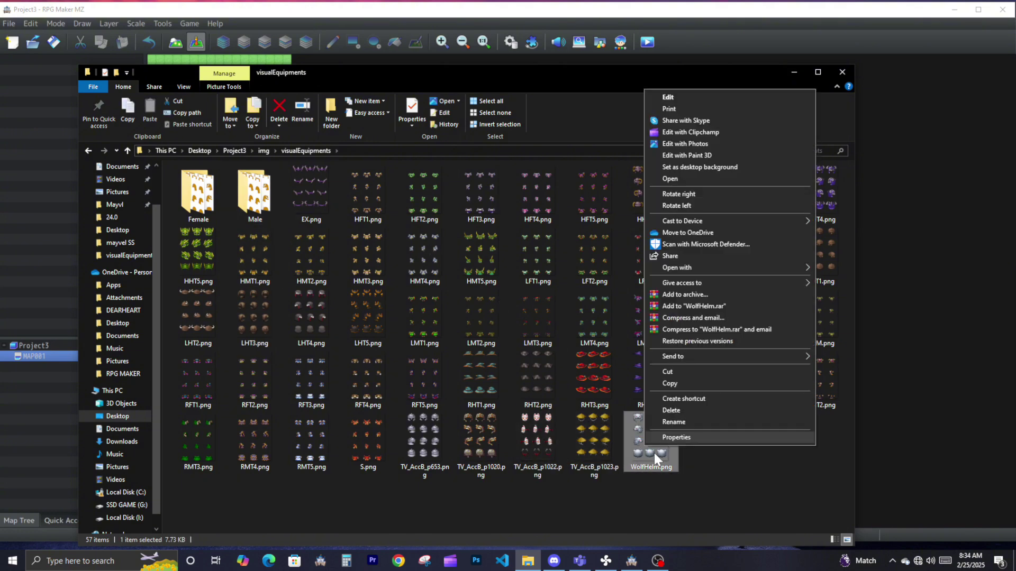
{"action": "left_click", "coordinate": [673, 422]}
{"action": "key", "text": "ctrl+c"}
{"action": "right_click", "coordinate": [652, 467]}
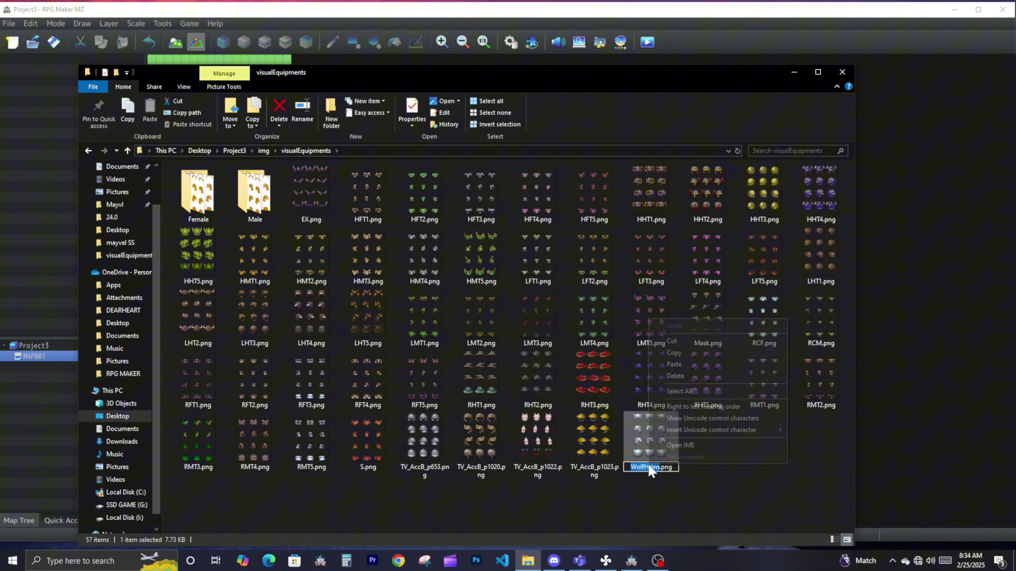
{"action": "left_click", "coordinate": [679, 350]}
{"action": "left_click", "coordinate": [904, 347]}
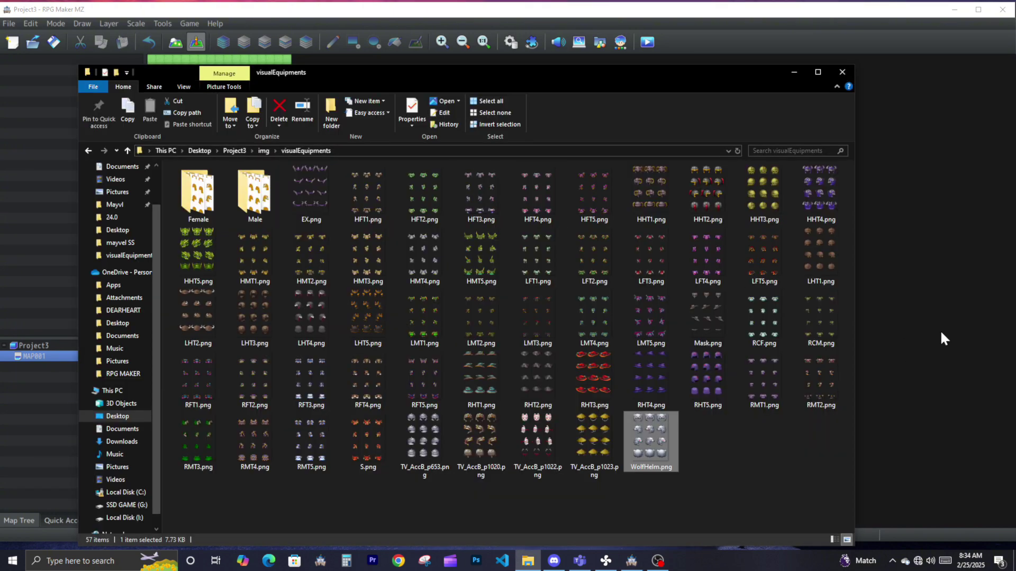
{"action": "left_click", "coordinate": [939, 330]}
Paste WolfHelm into the show tag of the wolfhelm armor's note and apply the database change
{"action": "left_click", "coordinate": [161, 23]}
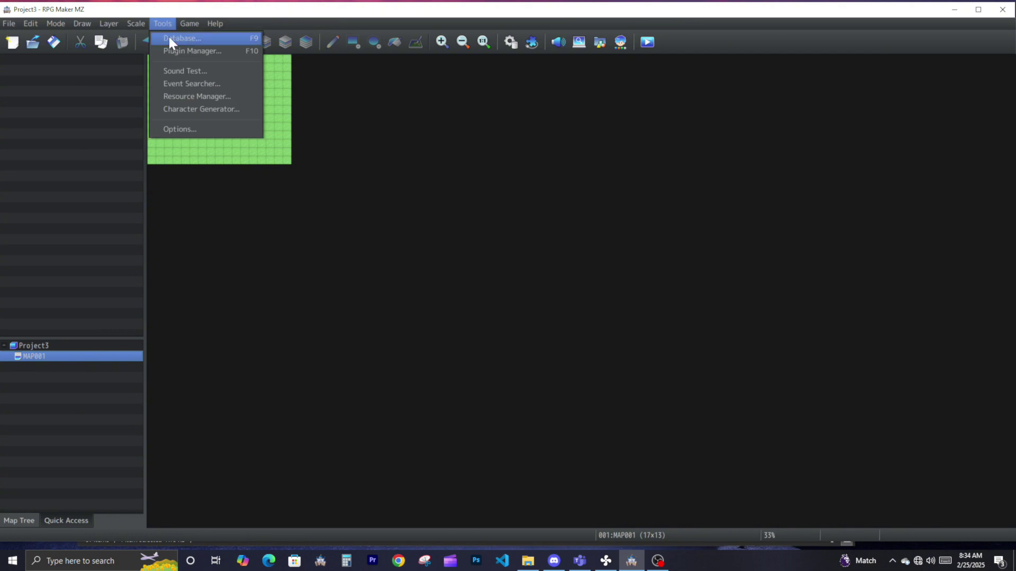
{"action": "left_click", "coordinate": [169, 37]}
{"action": "left_click", "coordinate": [655, 346]}
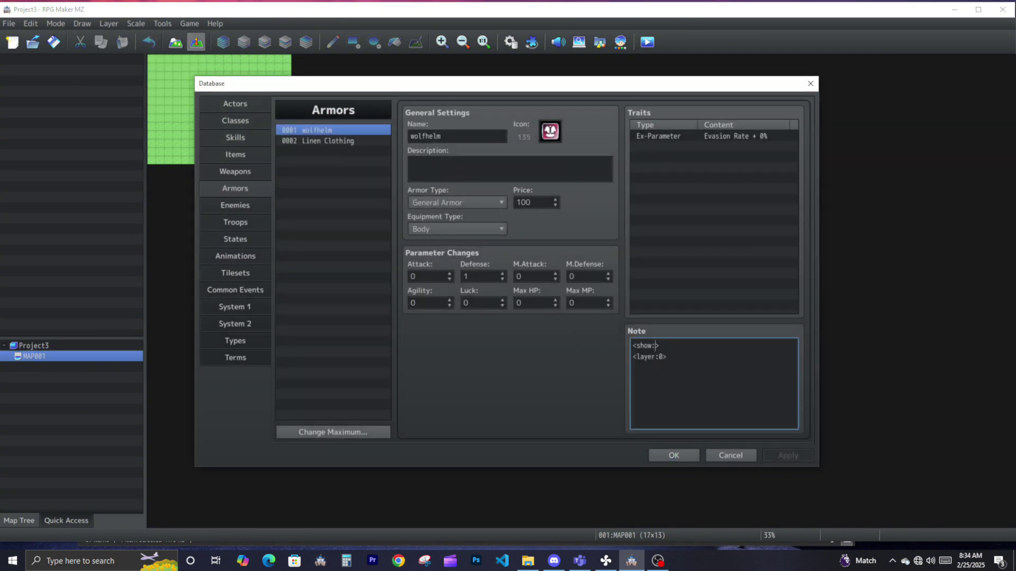
{"action": "key", "text": "ctrl+v"}
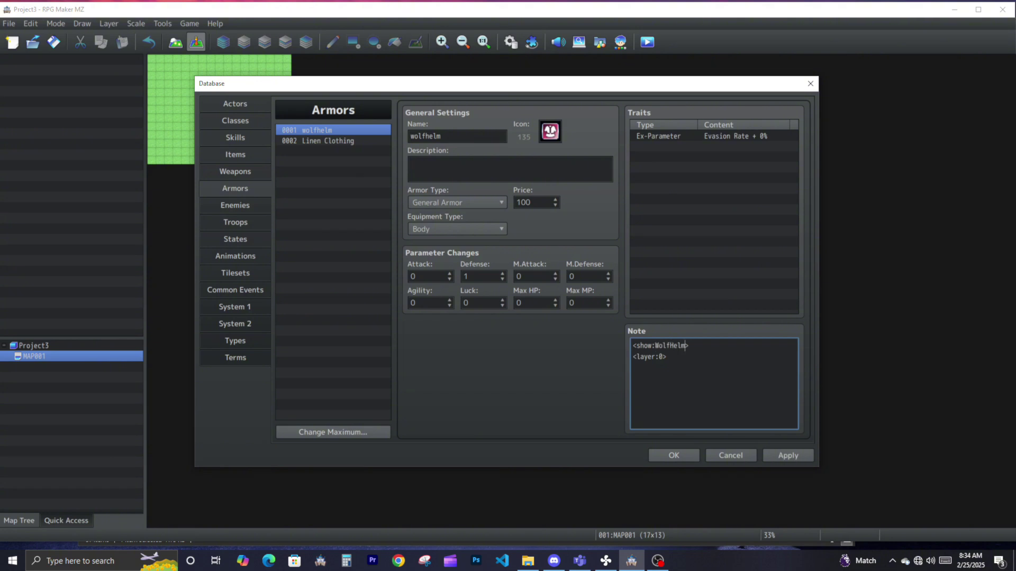
{"action": "left_click", "coordinate": [634, 357]}
{"action": "double_click", "coordinate": [644, 346]}
{"action": "double_click", "coordinate": [670, 345]}
{"action": "double_click", "coordinate": [644, 357]}
{"action": "double_click", "coordinate": [664, 357]}
{"action": "left_click", "coordinate": [773, 451]}
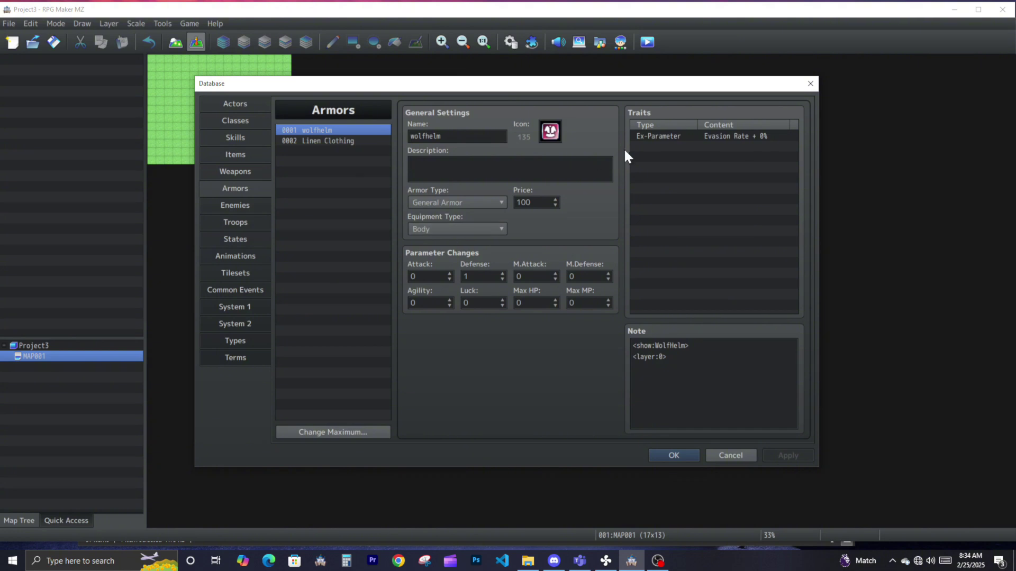
Check the initial body equipment slot of the actor Reid and close the database
{"action": "left_click", "coordinate": [244, 110]}
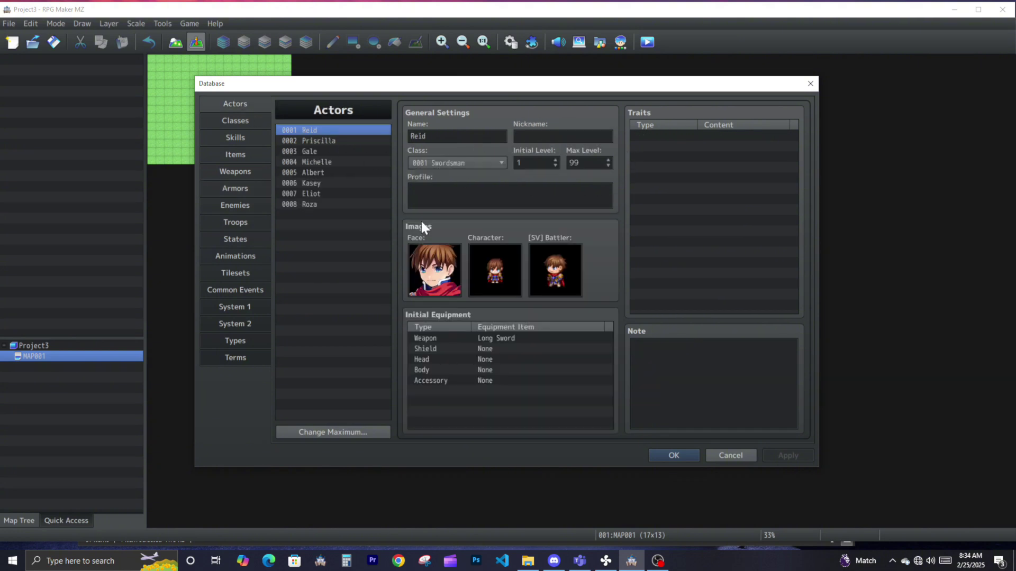
{"action": "left_click", "coordinate": [482, 369]}
{"action": "key", "text": "Escape"}
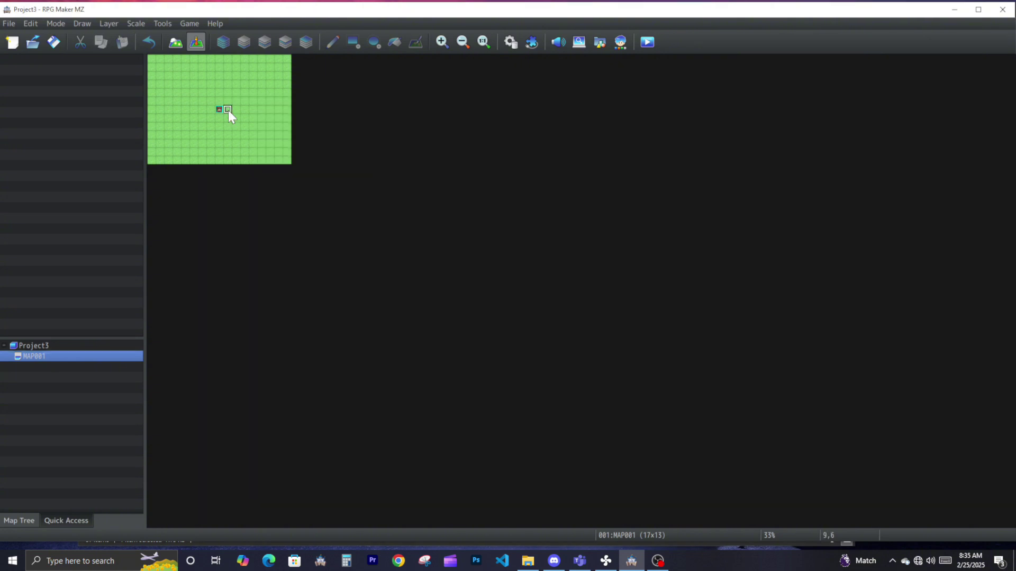
Create a treasure chest event containing the wolfhelm armor on the tile beside the player's starting position
{"action": "right_click", "coordinate": [228, 110]}
{"action": "mouse_move", "coordinate": [320, 255]}
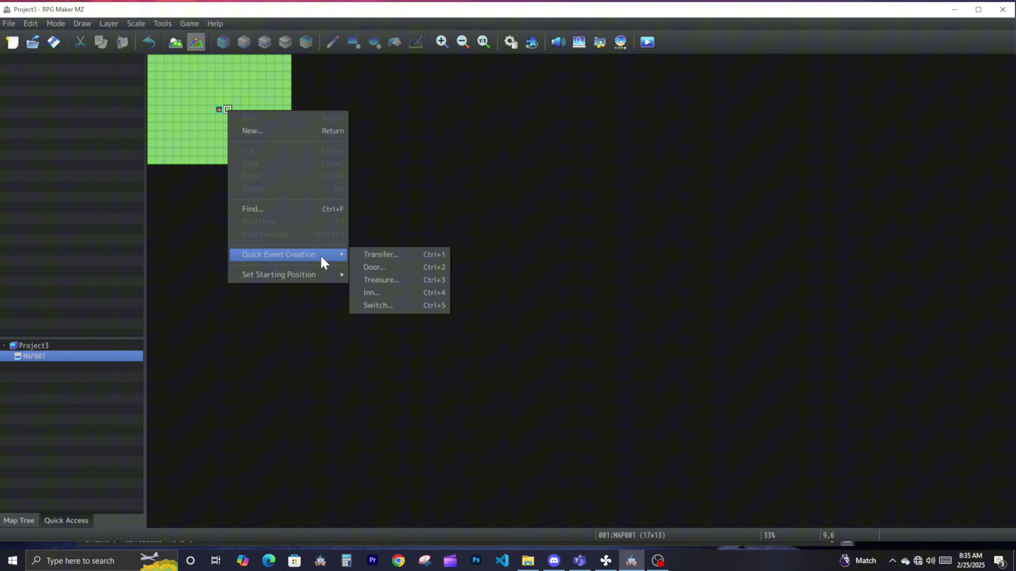
{"action": "left_click", "coordinate": [394, 280]}
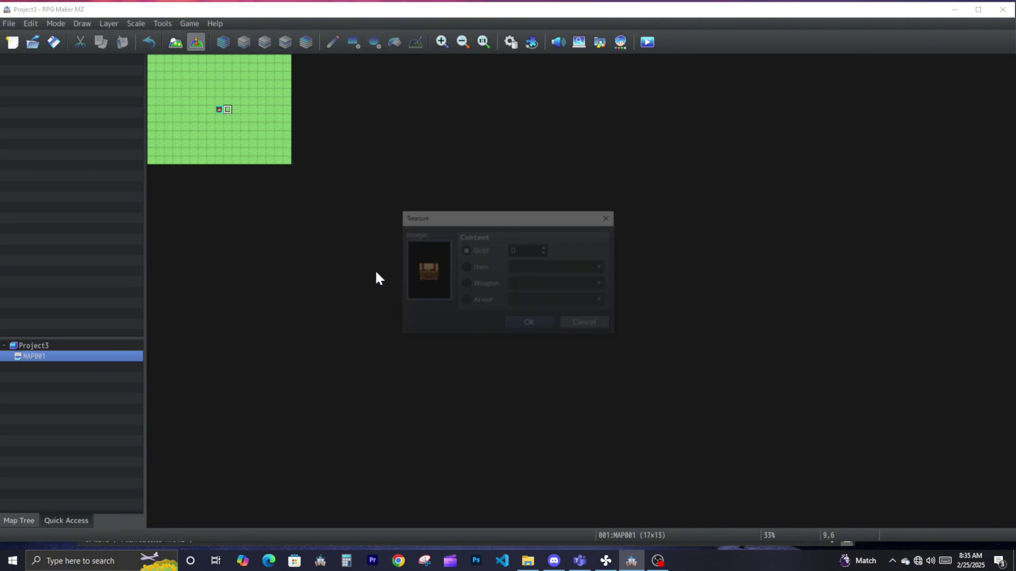
{"action": "left_click", "coordinate": [475, 299]}
{"action": "left_click", "coordinate": [535, 322]}
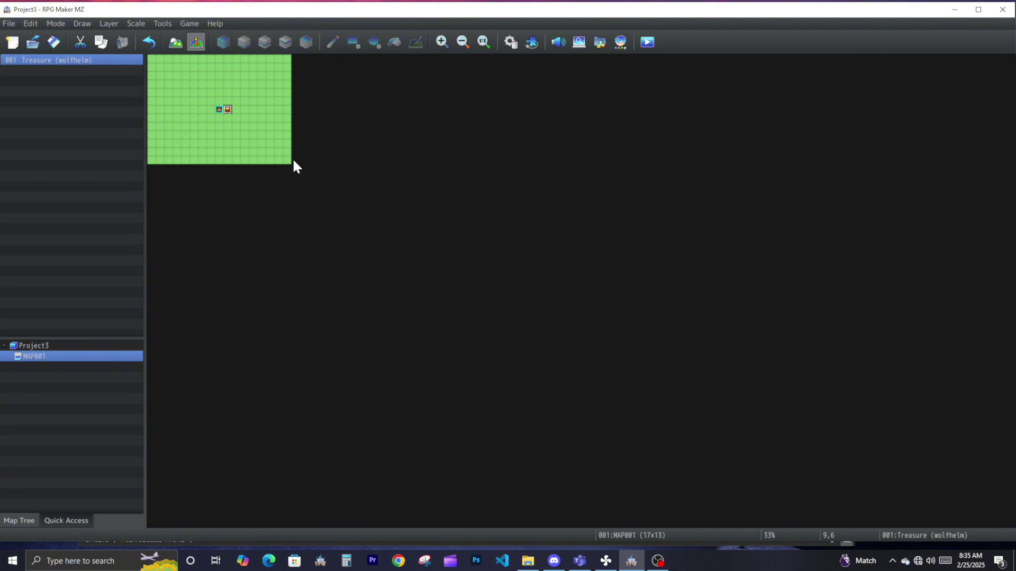
Start a playtest of the map, saving the changes to the game
{"action": "left_click", "coordinate": [446, 42]}
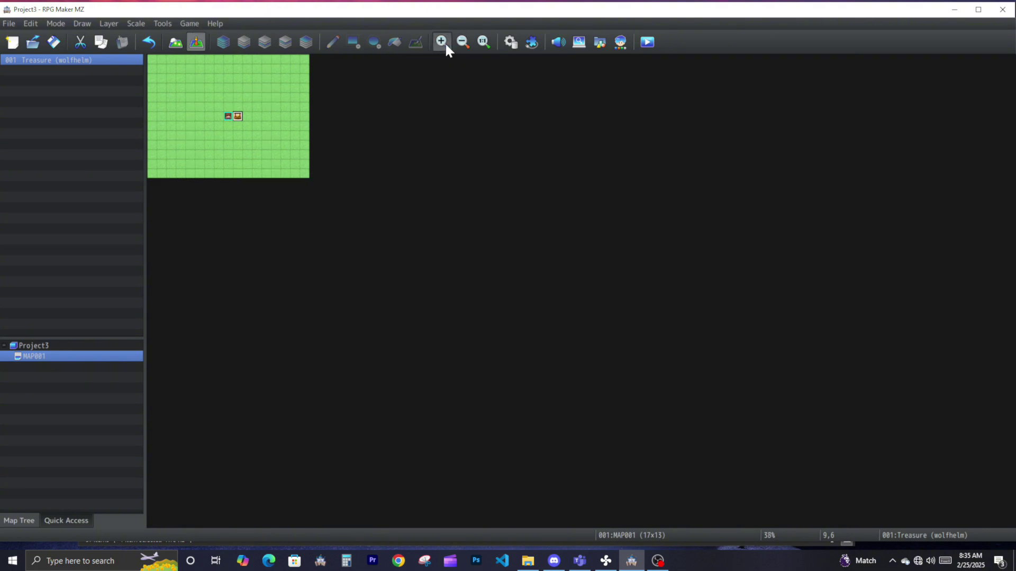
{"action": "left_click", "coordinate": [446, 43]}
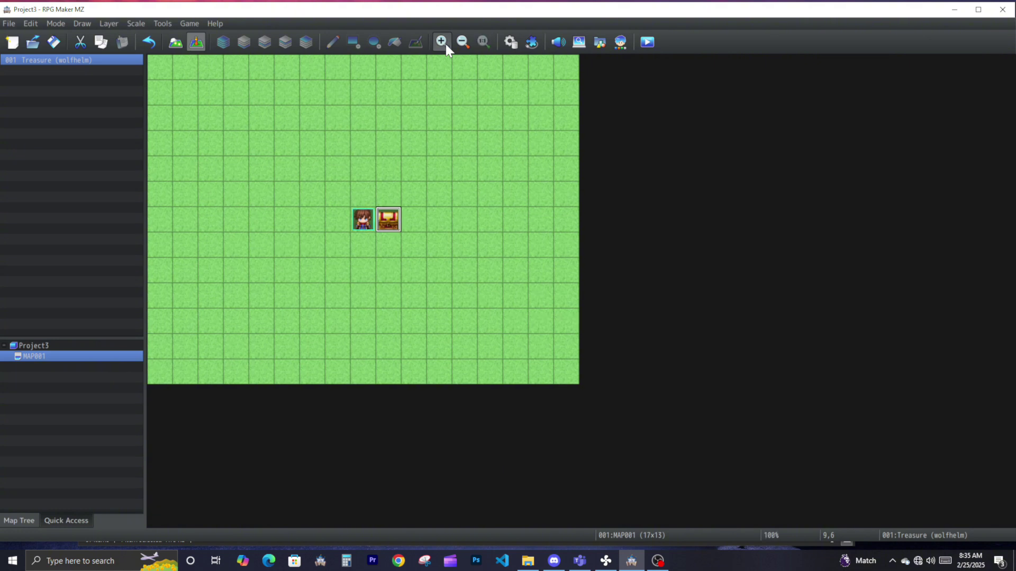
{"action": "left_click", "coordinate": [648, 43]}
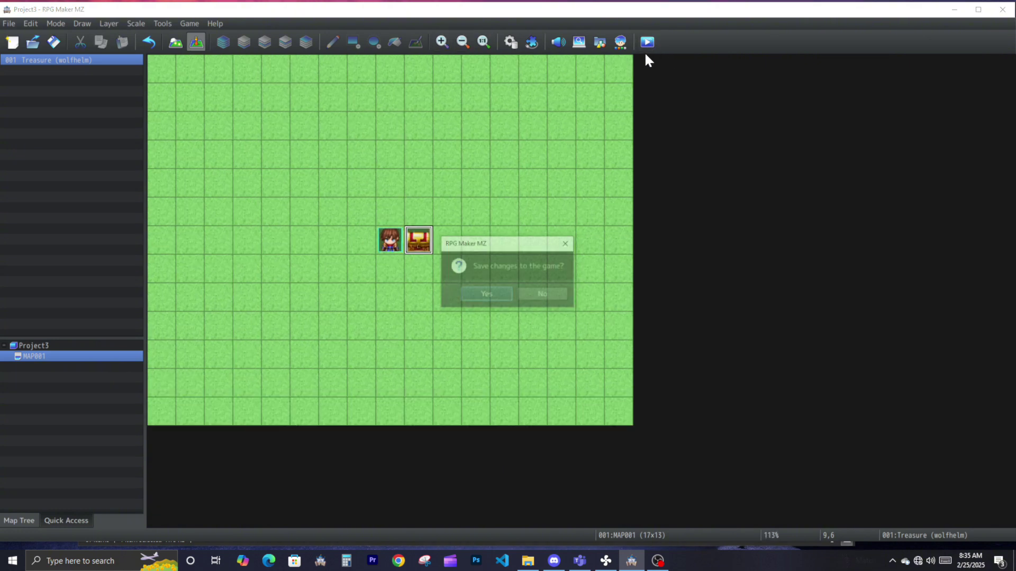
{"action": "left_click", "coordinate": [481, 295]}
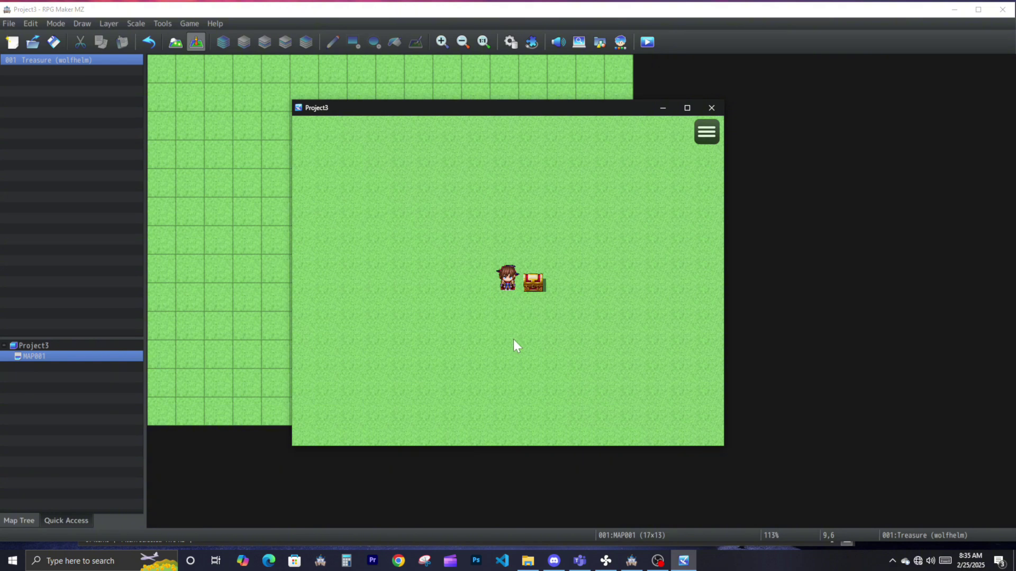
Collect the wolfhelm from the treasure chest and walk the party to the grass below the chest
{"action": "left_click", "coordinate": [537, 284]}
{"action": "left_click", "coordinate": [523, 354]}
{"action": "left_click", "coordinate": [489, 368]}
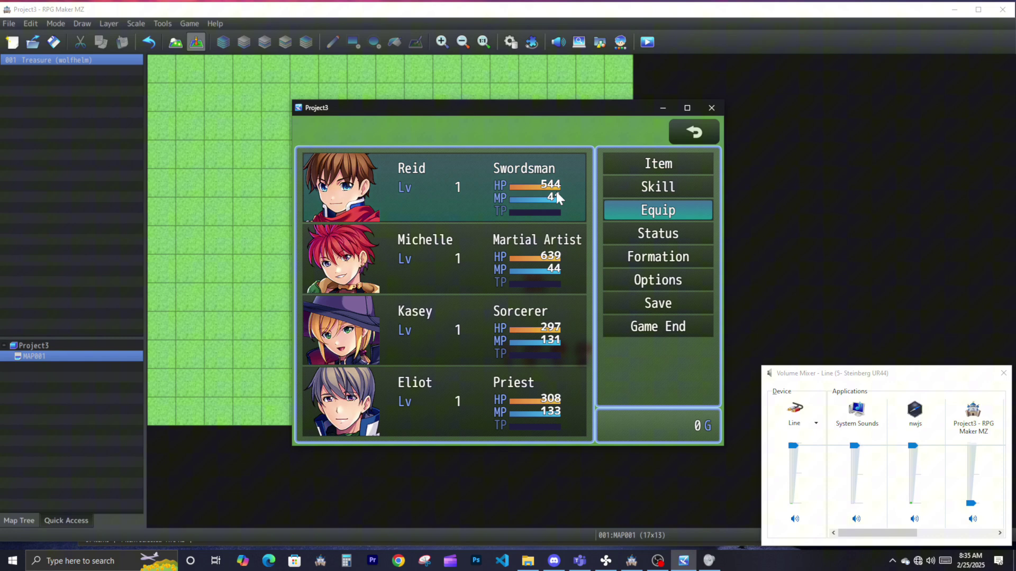
Equip the wolfhelm in Reid's Body slot and return to the game map
{"action": "left_click", "coordinate": [555, 189]}
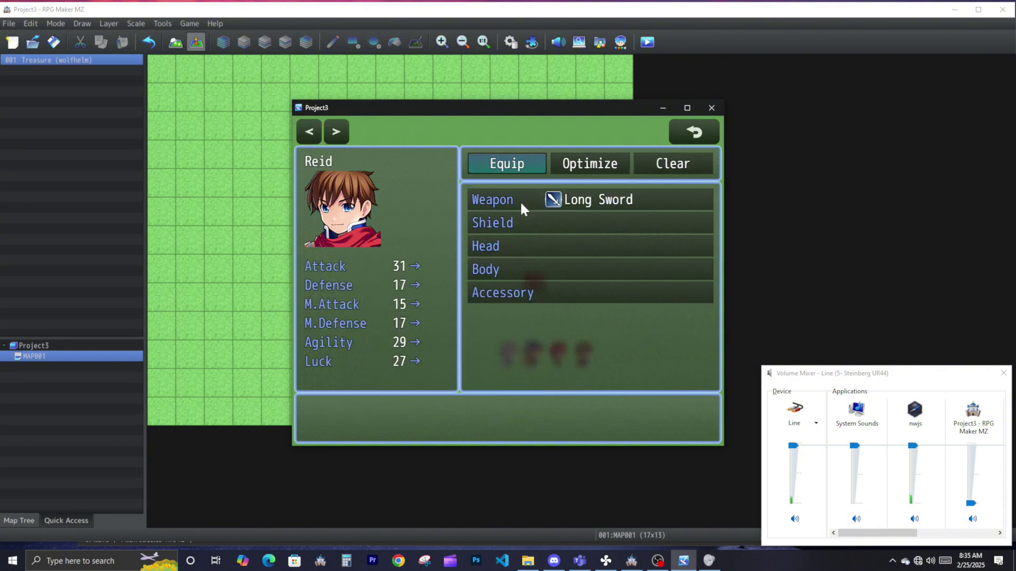
{"action": "left_click", "coordinate": [515, 168]}
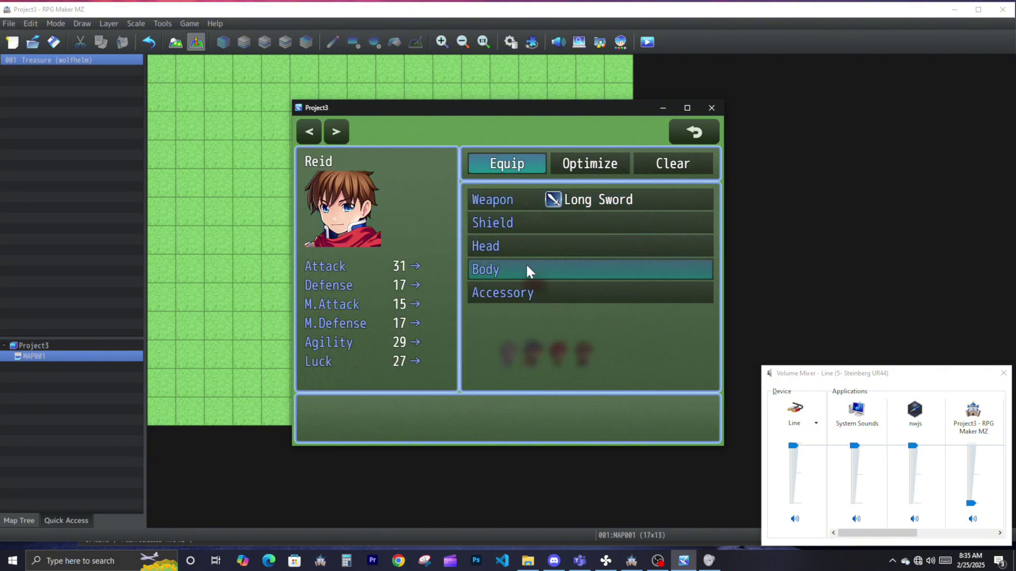
{"action": "left_click", "coordinate": [527, 269]}
{"action": "left_click", "coordinate": [505, 218]}
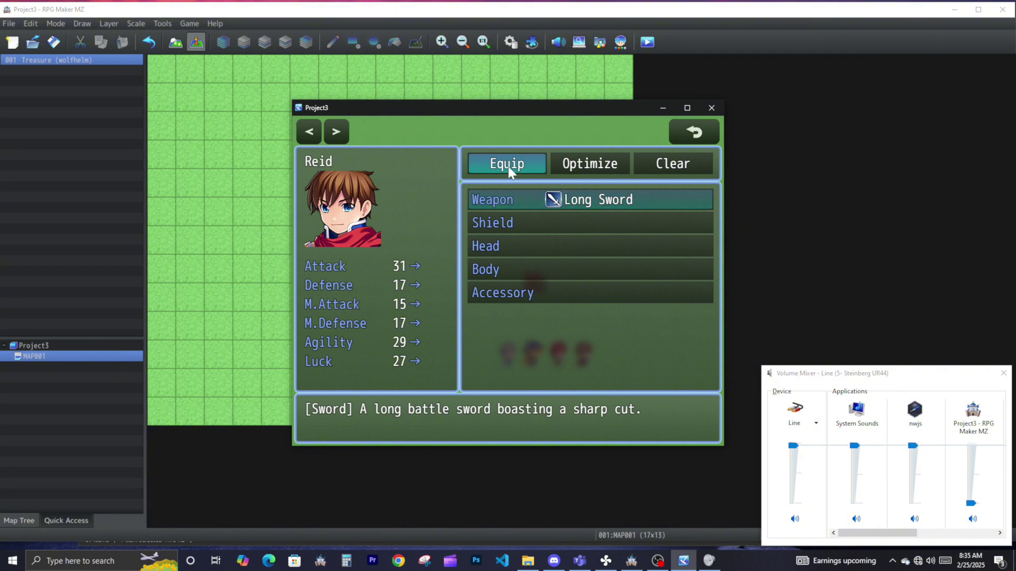
{"action": "left_click", "coordinate": [531, 268]}
{"action": "left_click", "coordinate": [523, 206]}
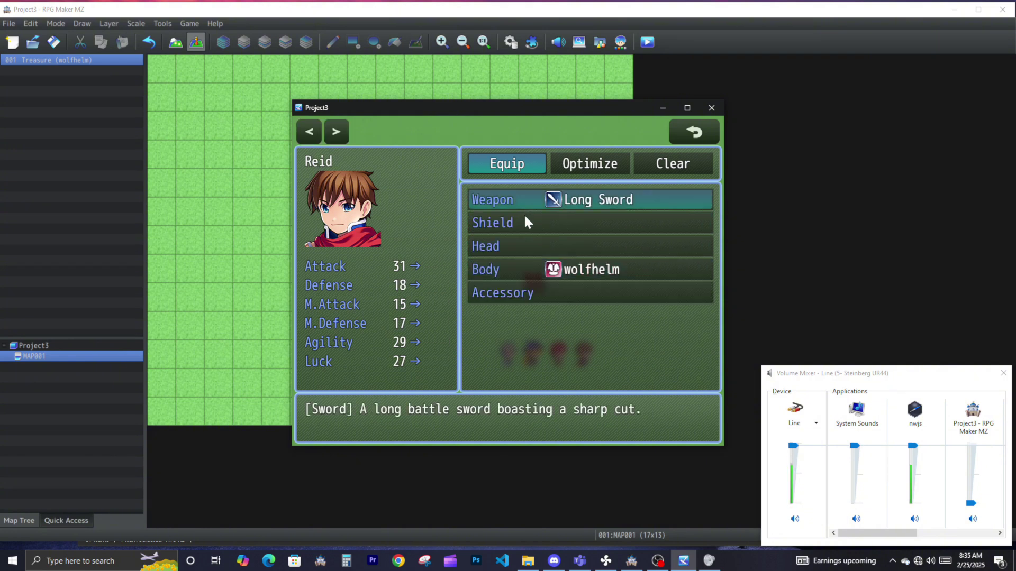
{"action": "right_click", "coordinate": [591, 243]}
{"action": "right_click", "coordinate": [591, 270]}
Walk the party around the map in different directions to examine the wolfhelm sprite on the lead character
{"action": "left_click", "coordinate": [499, 360]}
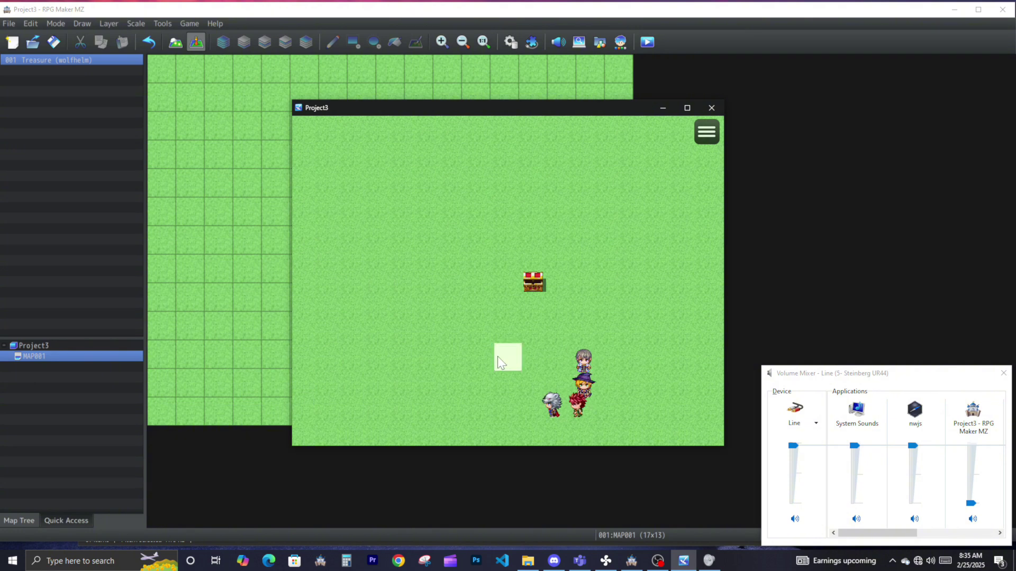
{"action": "left_click", "coordinate": [483, 307]}
{"action": "left_click", "coordinate": [474, 231]}
{"action": "left_click", "coordinate": [409, 256]}
{"action": "left_click", "coordinate": [433, 332]}
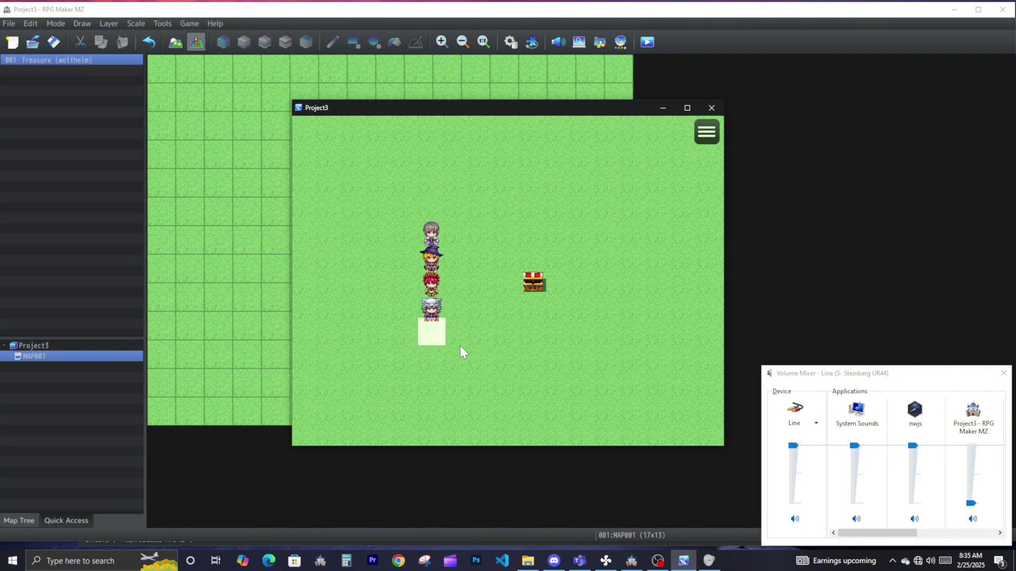
{"action": "left_click_drag", "start_coordinate": [460, 348], "coordinate": [493, 219]}
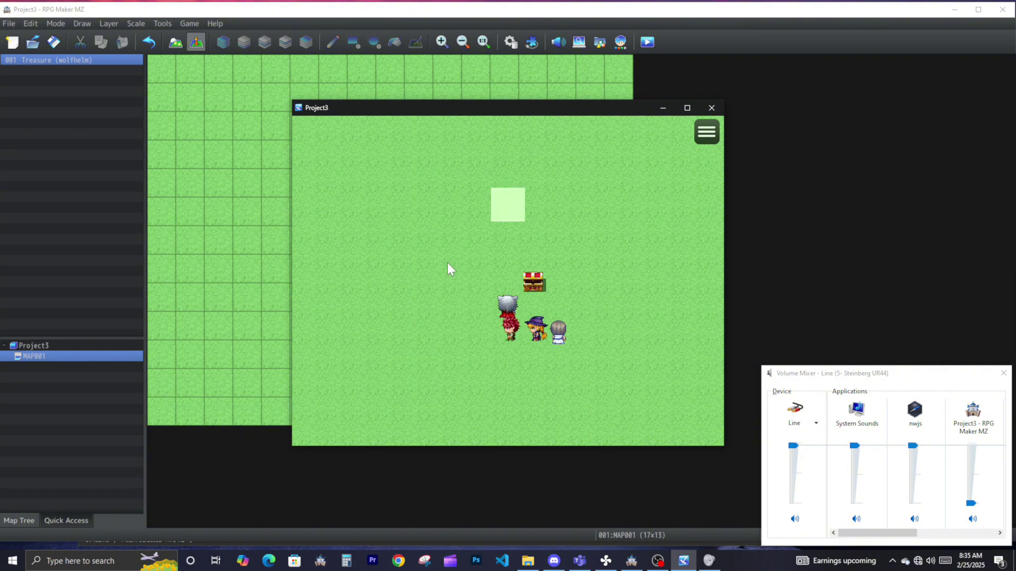
{"action": "mouse_move", "coordinate": [448, 263]}
{"action": "left_mouse_down"}
{"action": "mouse_move", "coordinate": [411, 279]}
{"action": "mouse_move", "coordinate": [528, 384]}
{"action": "mouse_move", "coordinate": [509, 245]}
{"action": "mouse_move", "coordinate": [462, 278]}
{"action": "left_mouse_up"}
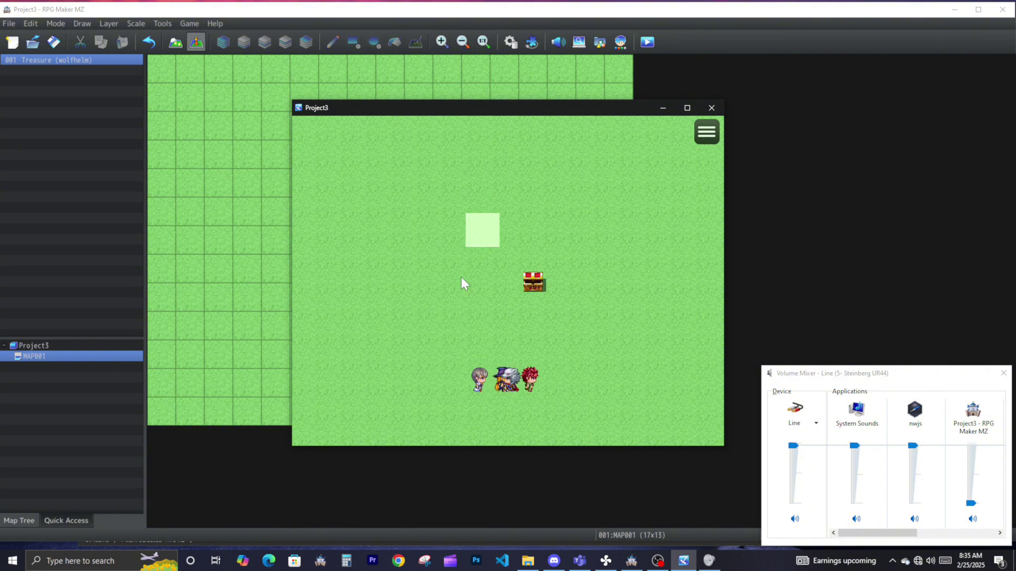
{"action": "left_click", "coordinate": [421, 292]}
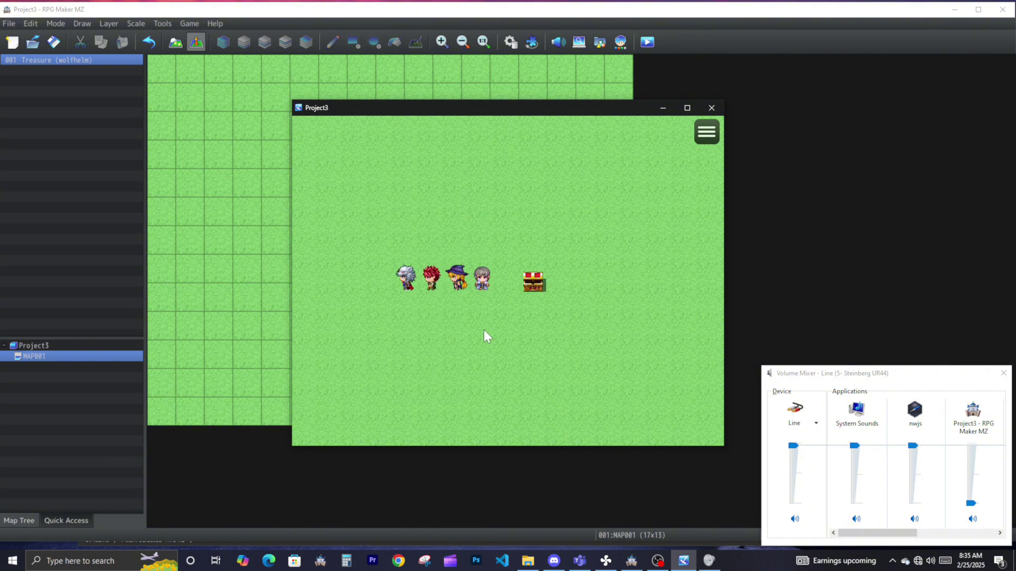
{"action": "left_click", "coordinate": [407, 307]}
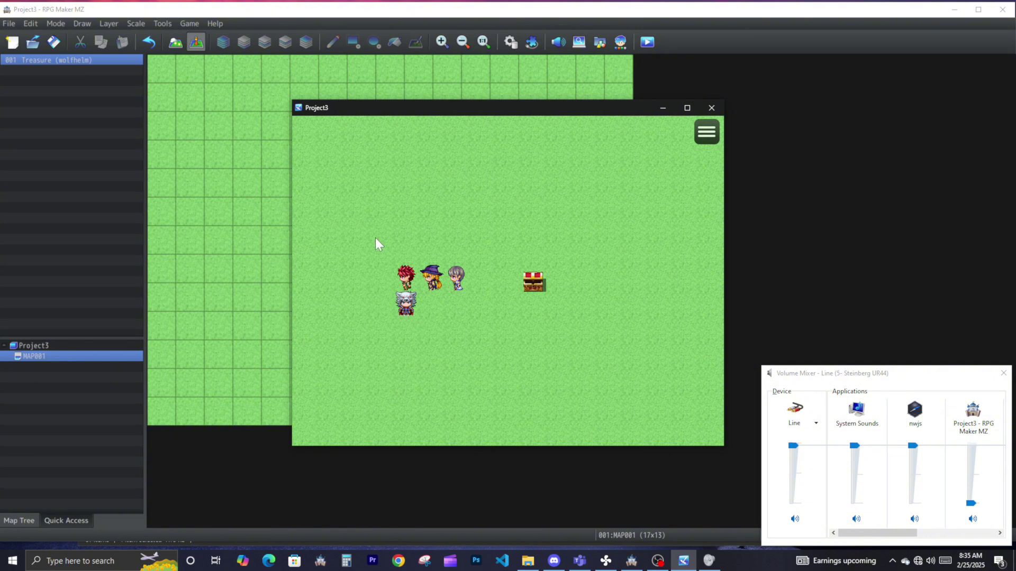
Rename the Linen Clothing armor in the database as Helm
{"action": "left_click", "coordinate": [172, 24]}
{"action": "left_click", "coordinate": [167, 38]}
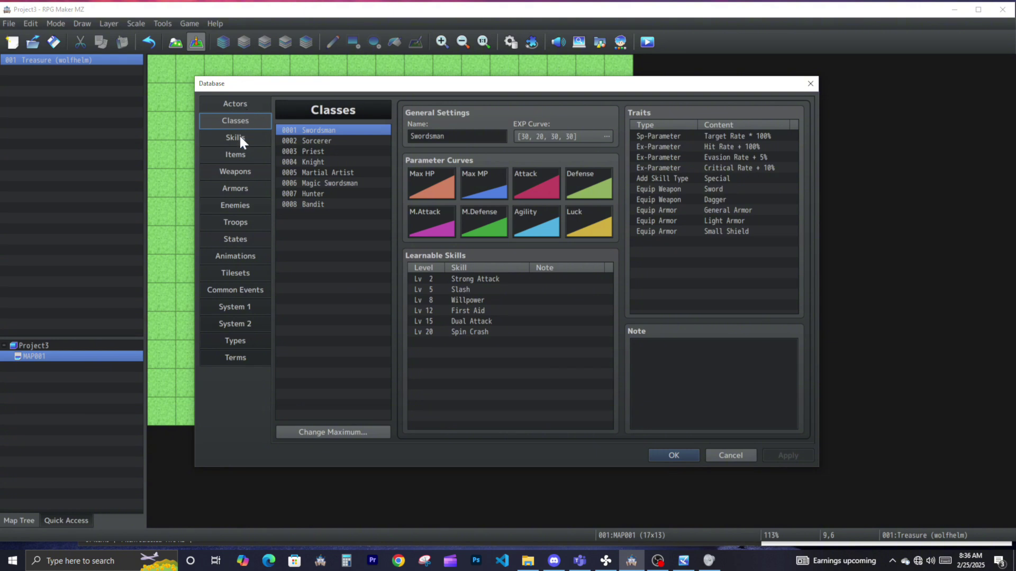
{"action": "left_click", "coordinate": [238, 187]}
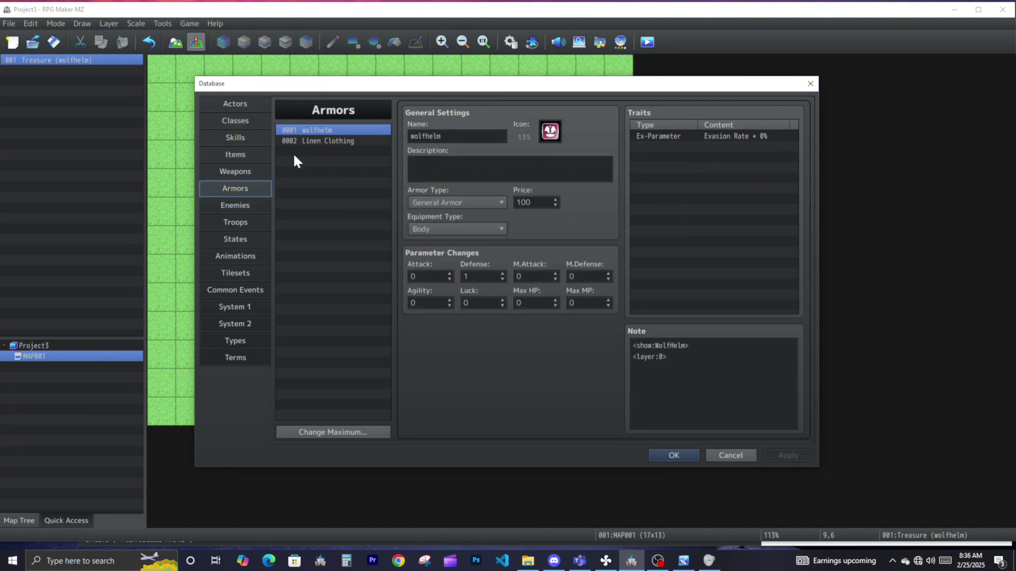
{"action": "left_click", "coordinate": [317, 140]}
{"action": "left_click_drag", "start_coordinate": [465, 136], "coordinate": [528, 137]}
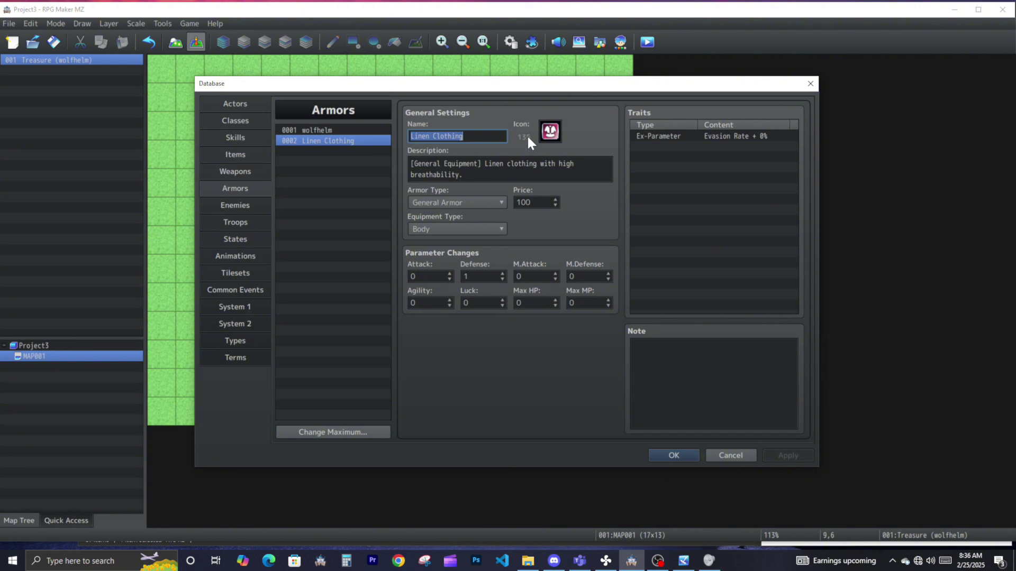
{"action": "type", "text": "H"}
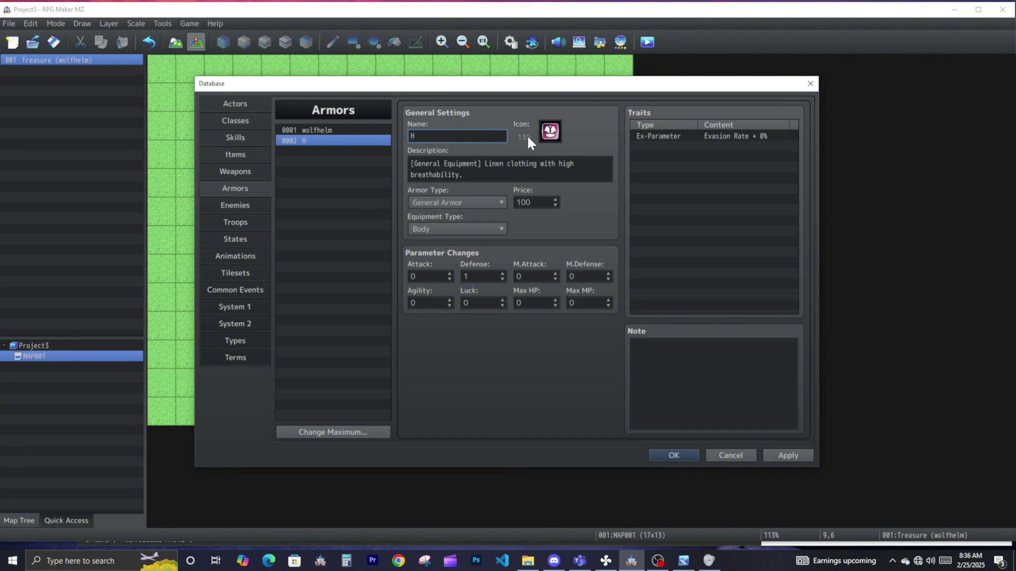
{"action": "type", "text": "elm"}
Paste WolfHelm into the Helm armor's note, check the wolfhelm armor's note tags and confirm the database changes
{"action": "right_click", "coordinate": [701, 360]}
{"action": "left_click", "coordinate": [724, 395]}
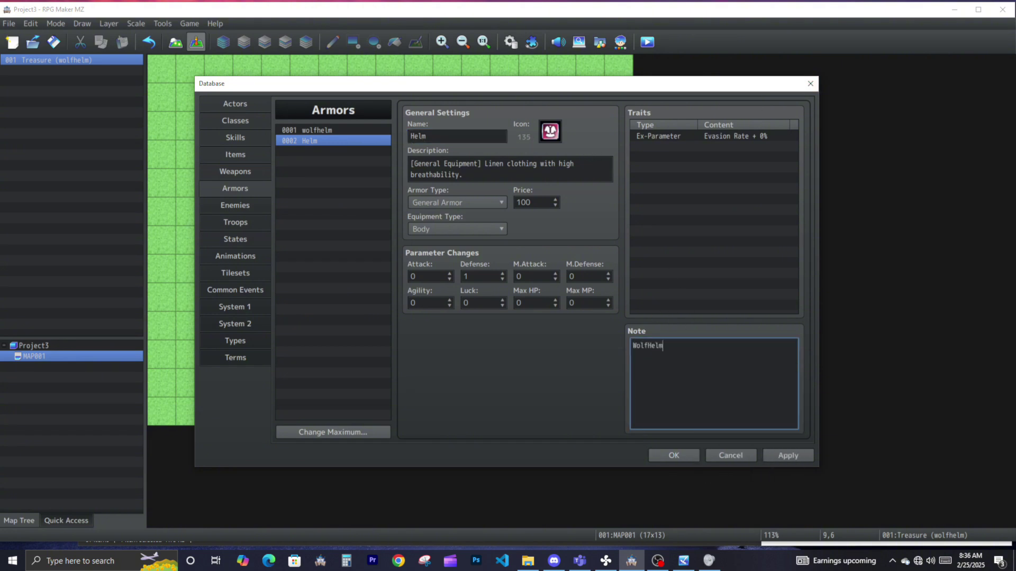
{"action": "left_click", "coordinate": [316, 131]}
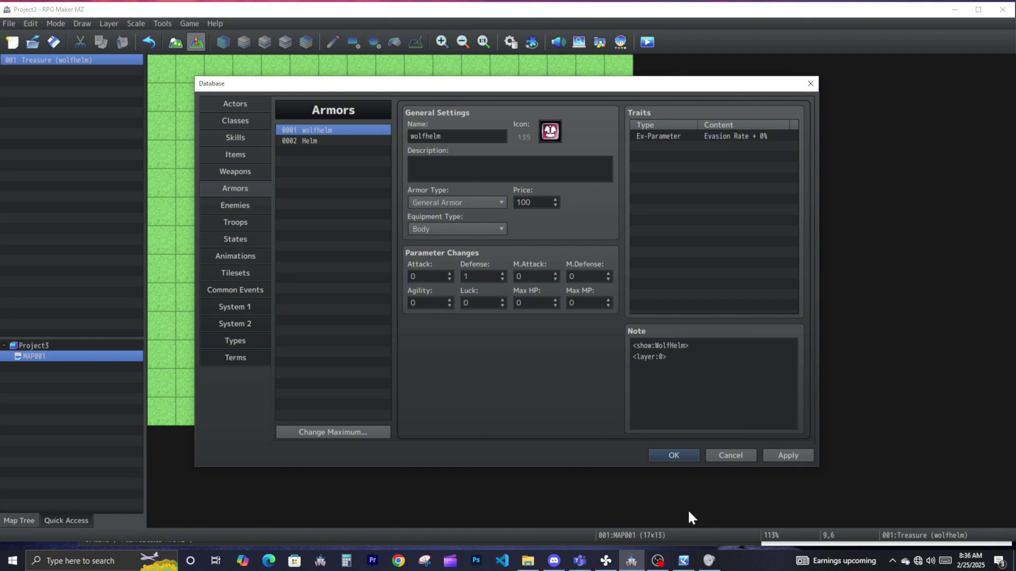
{"action": "left_click", "coordinate": [666, 451]}
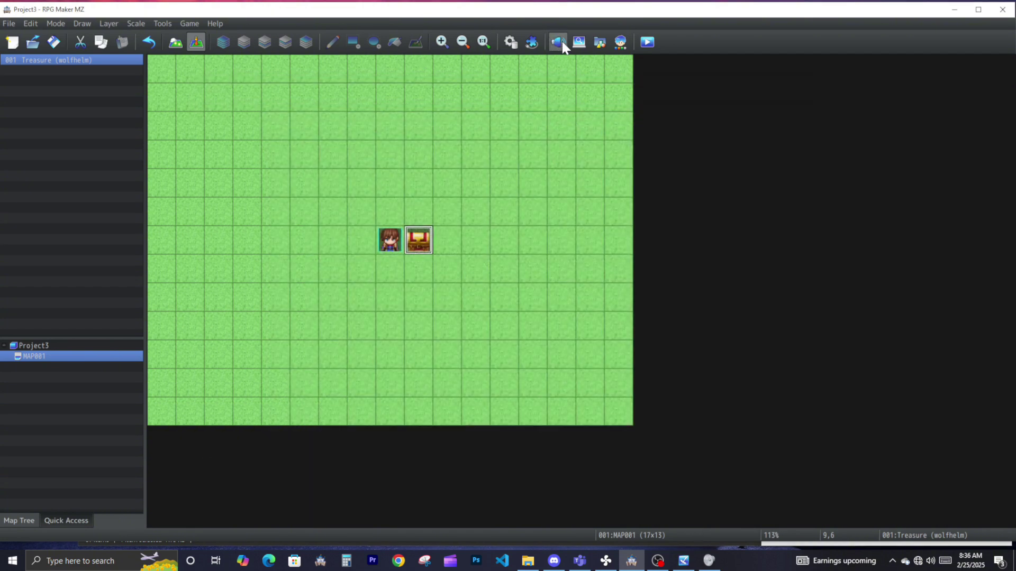
Copy the layer, switch and variable note tag lines from the ED5_VisualEquipment plugin's help and close the plugin manager
{"action": "left_click", "coordinate": [531, 42]}
{"action": "double_click", "coordinate": [369, 143]}
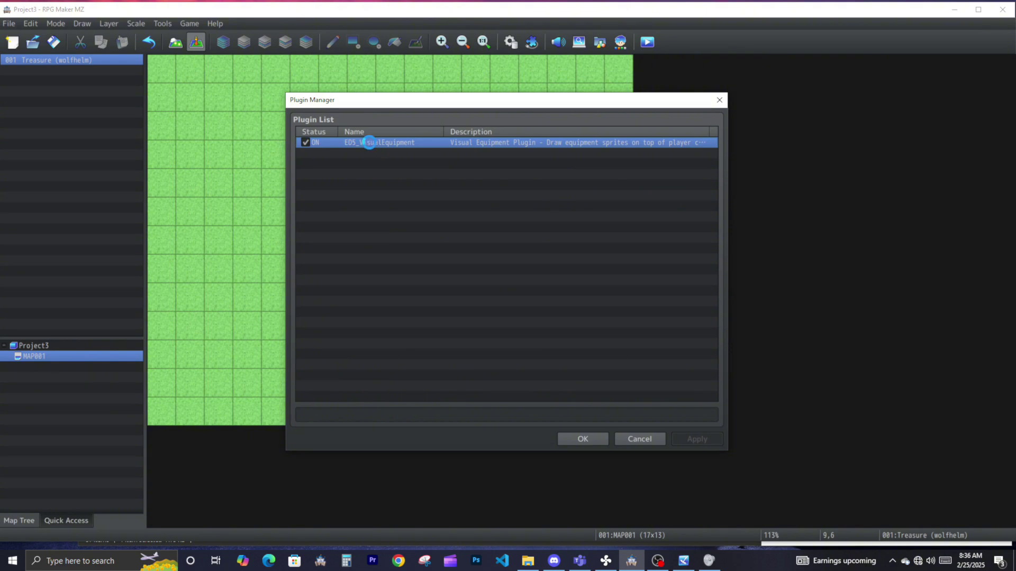
{"action": "left_click_drag", "start_coordinate": [314, 311], "coordinate": [215, 281]}
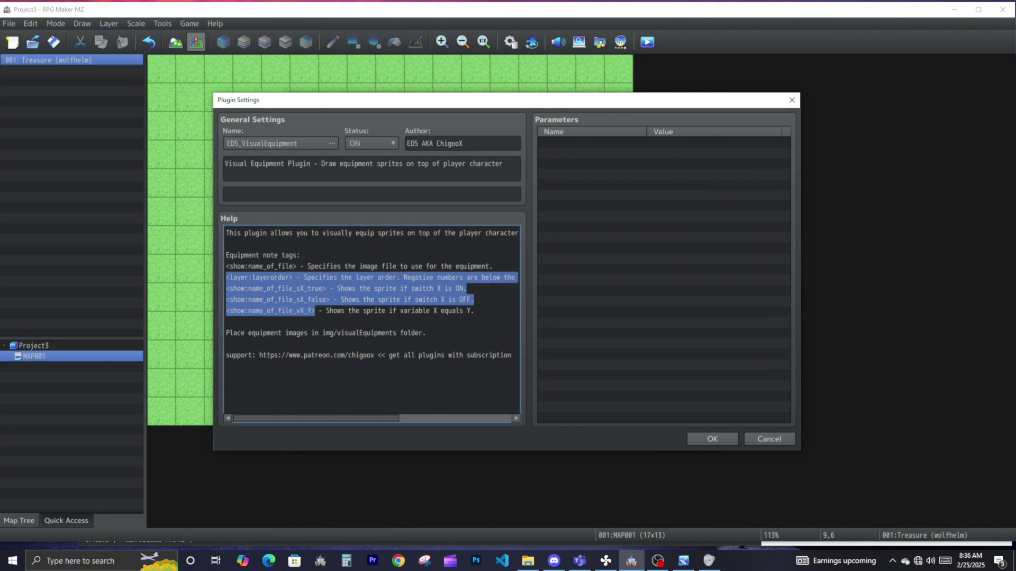
{"action": "right_click", "coordinate": [254, 297]}
{"action": "left_click", "coordinate": [533, 305]}
{"action": "left_click", "coordinate": [720, 440]}
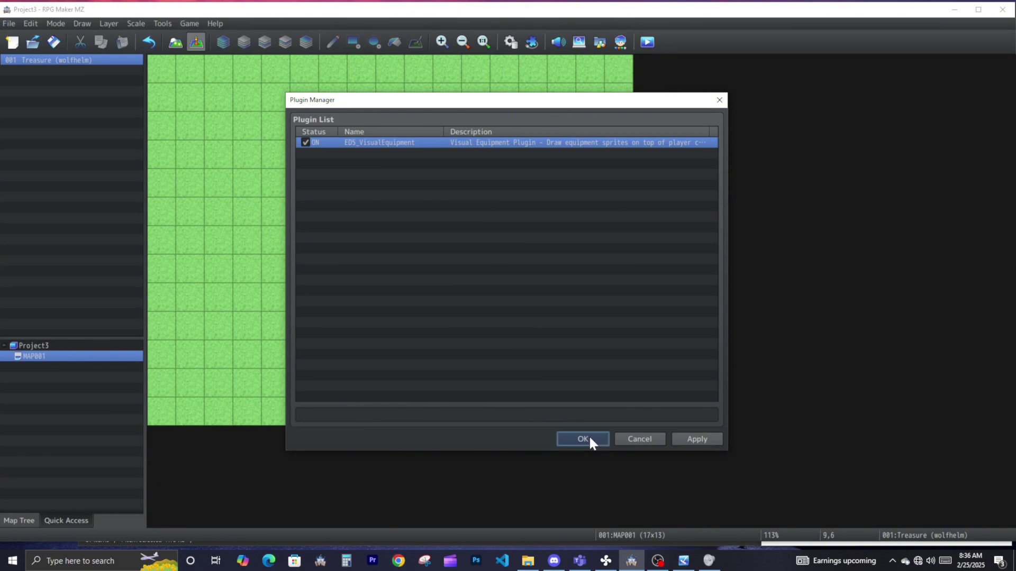
{"action": "left_click", "coordinate": [589, 440]}
Replace the WolfHelm text in the Helm armor's note with the copied plugin tag lines
{"action": "left_click", "coordinate": [162, 24]}
{"action": "left_click", "coordinate": [174, 38]}
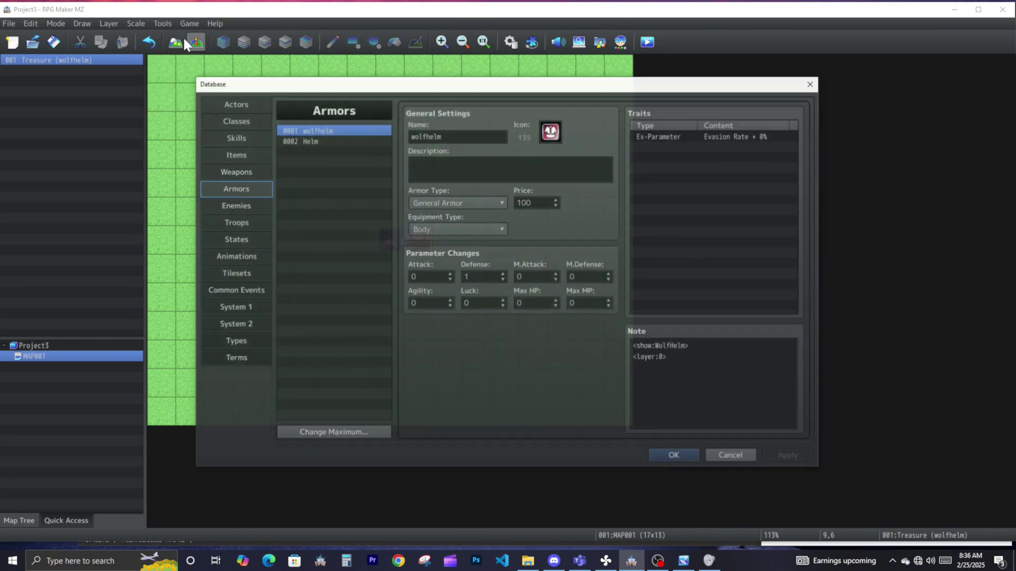
{"action": "left_click", "coordinate": [320, 141]}
{"action": "double_click", "coordinate": [647, 346]}
{"action": "right_click", "coordinate": [662, 347]}
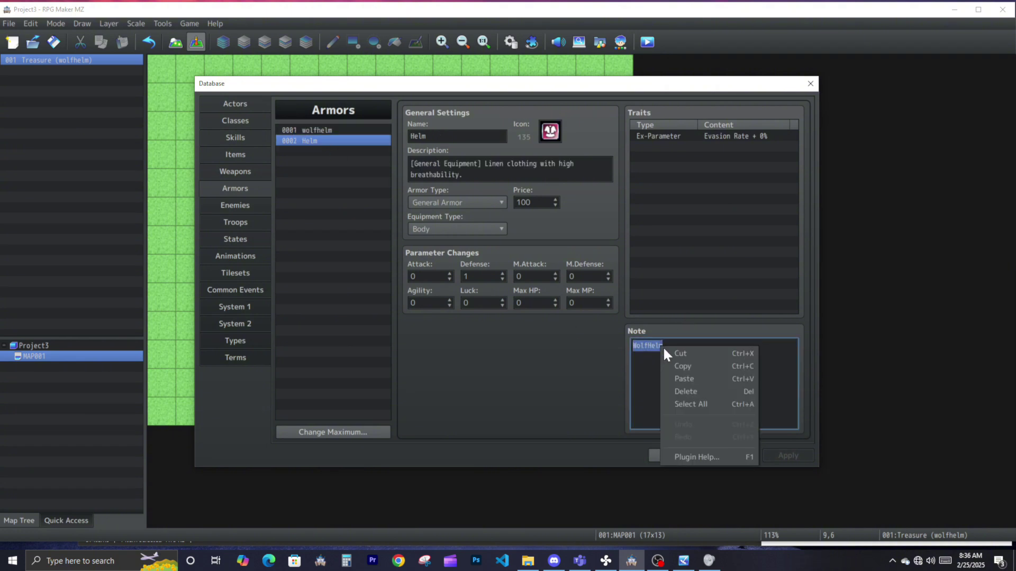
{"action": "left_click", "coordinate": [710, 377]}
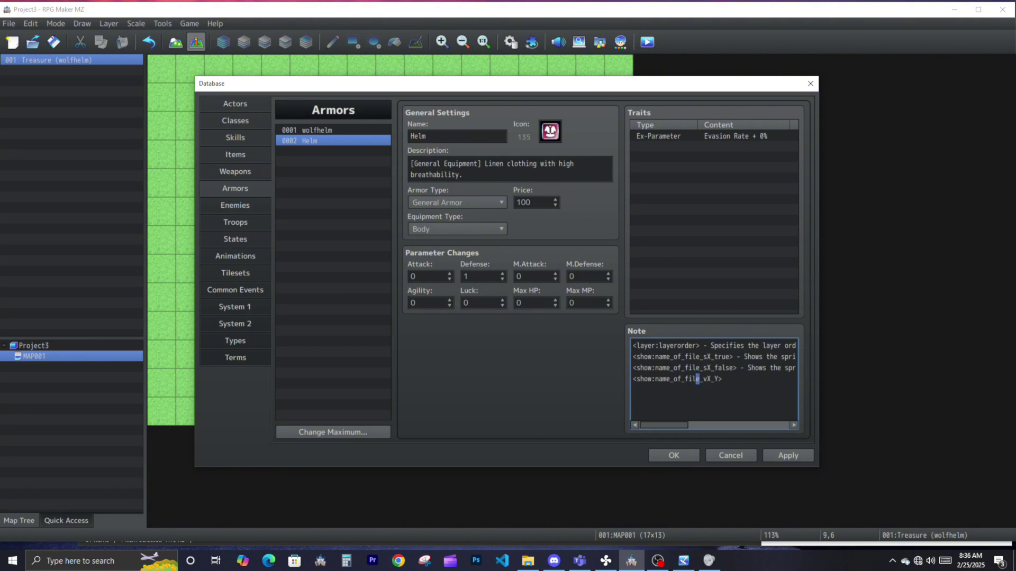
Delete the explanation following the <layer:layerorder> tag in the Helm armor's note
{"action": "left_click_drag", "start_coordinate": [633, 345], "coordinate": [877, 360]}
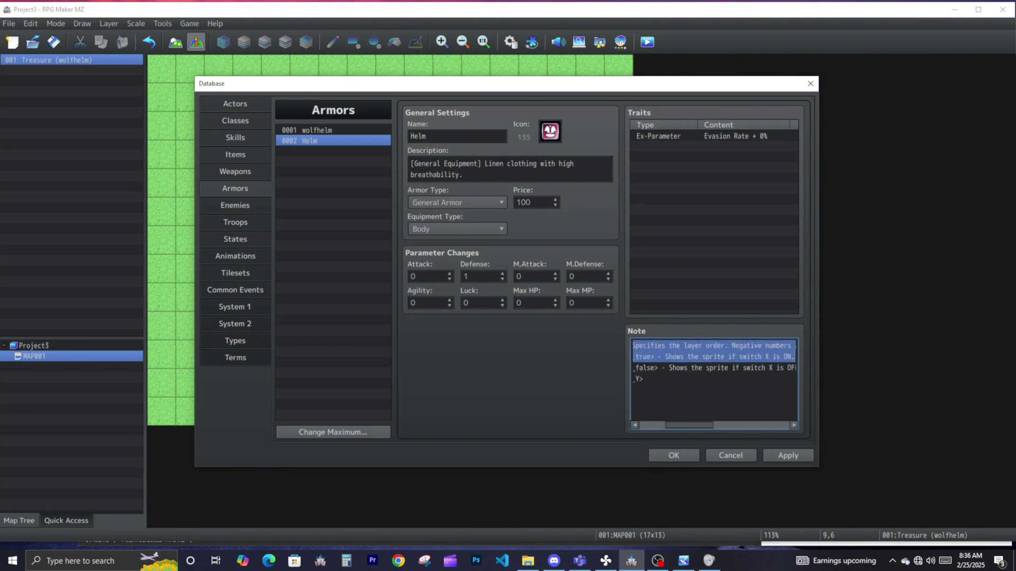
{"action": "left_click_drag", "start_coordinate": [668, 346], "coordinate": [567, 333]}
{"action": "left_click", "coordinate": [689, 368]}
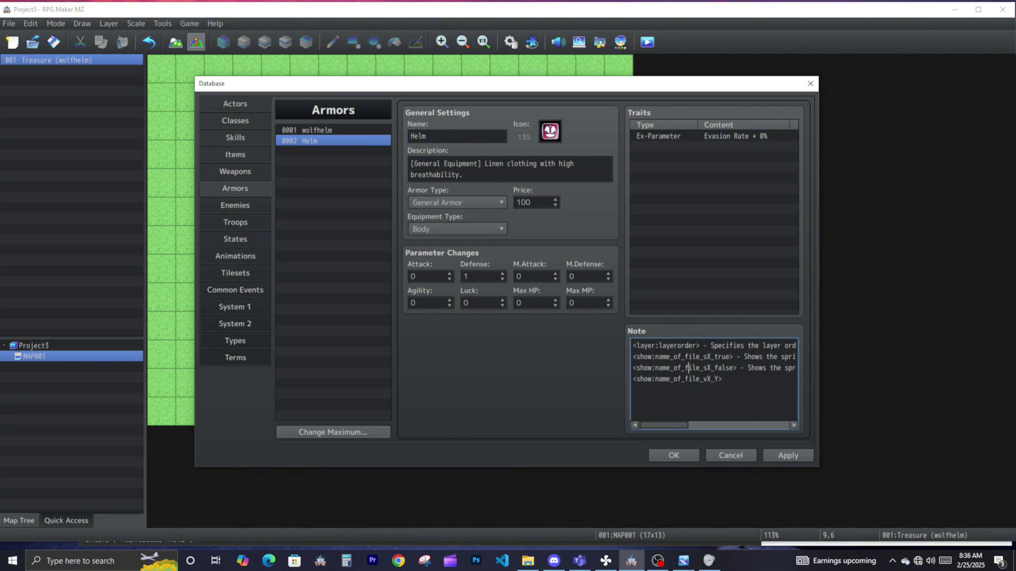
{"action": "left_click_drag", "start_coordinate": [700, 345], "coordinate": [855, 357]}
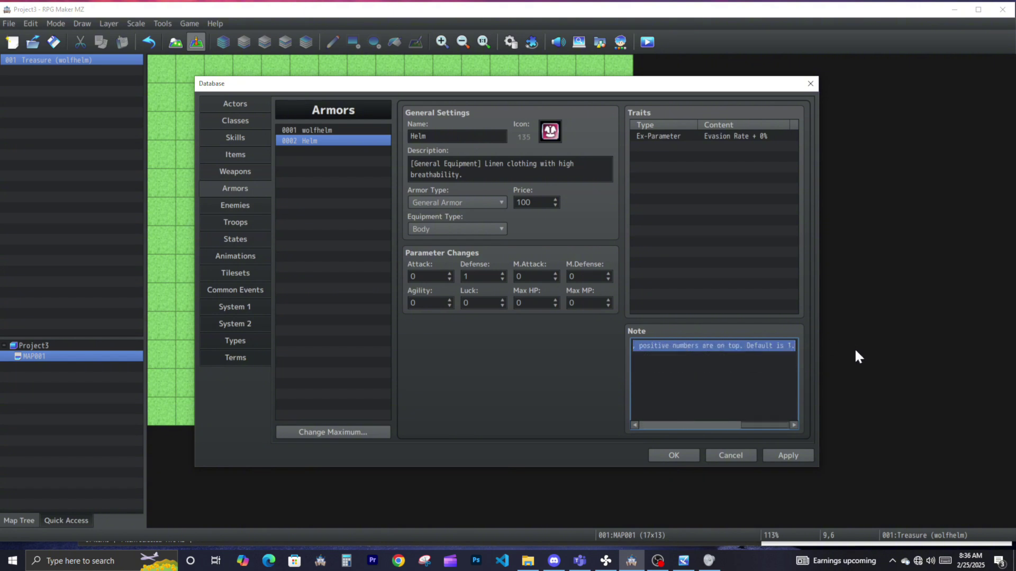
{"action": "key", "text": "Delete"}
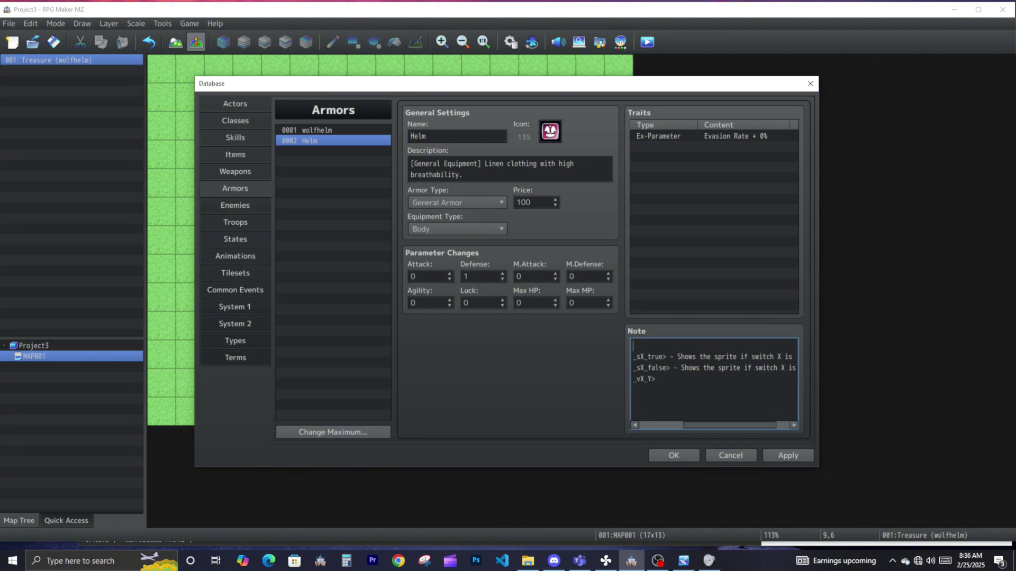
Delete the explanations following the <show:name_of_file_sX_true> and <show:name_of_file_sX_false> tags in the Helm armor's note
{"action": "left_click_drag", "start_coordinate": [669, 356], "coordinate": [829, 362]}
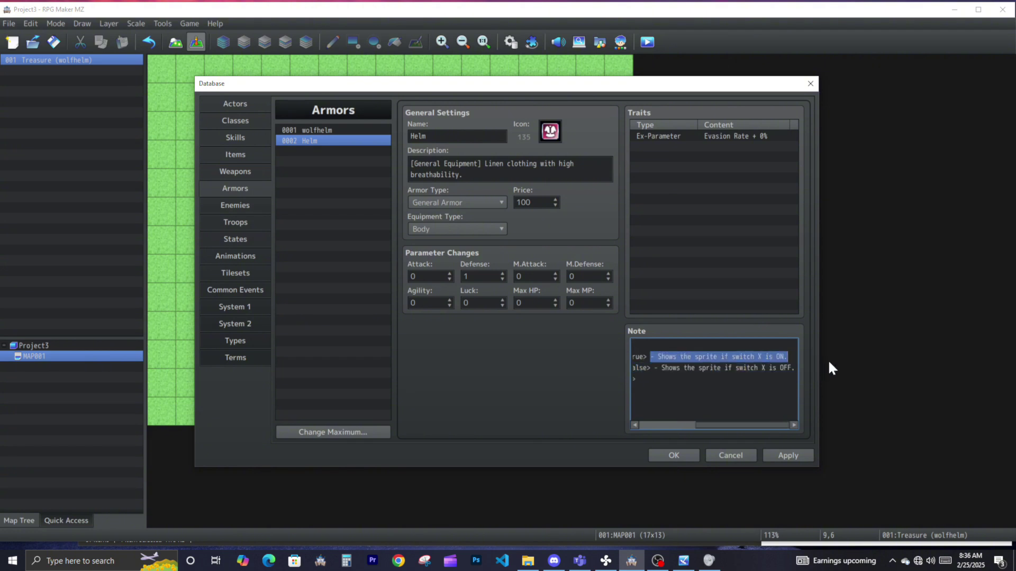
{"action": "key", "text": "Delete"}
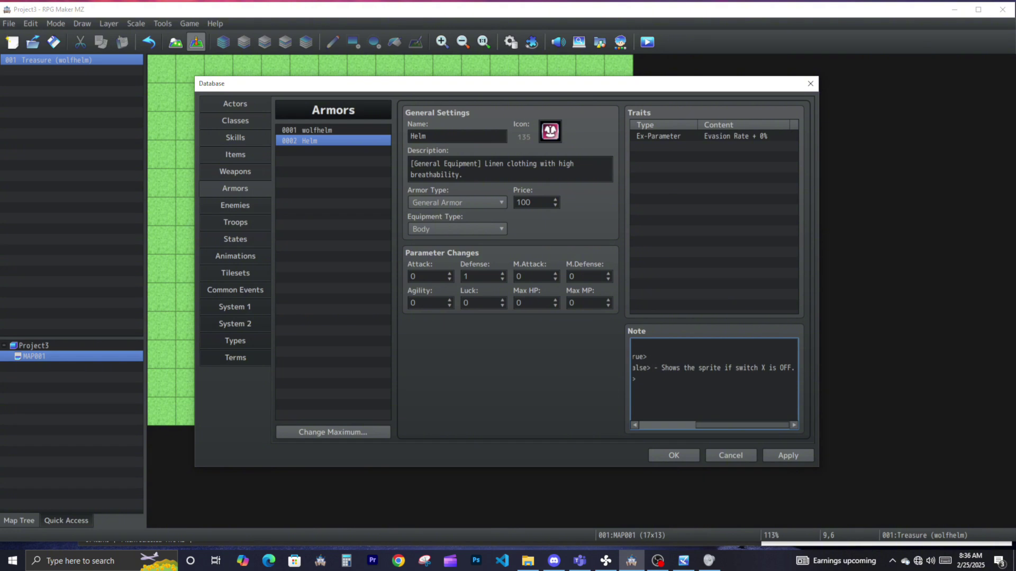
{"action": "left_click_drag", "start_coordinate": [655, 367], "coordinate": [866, 376]}
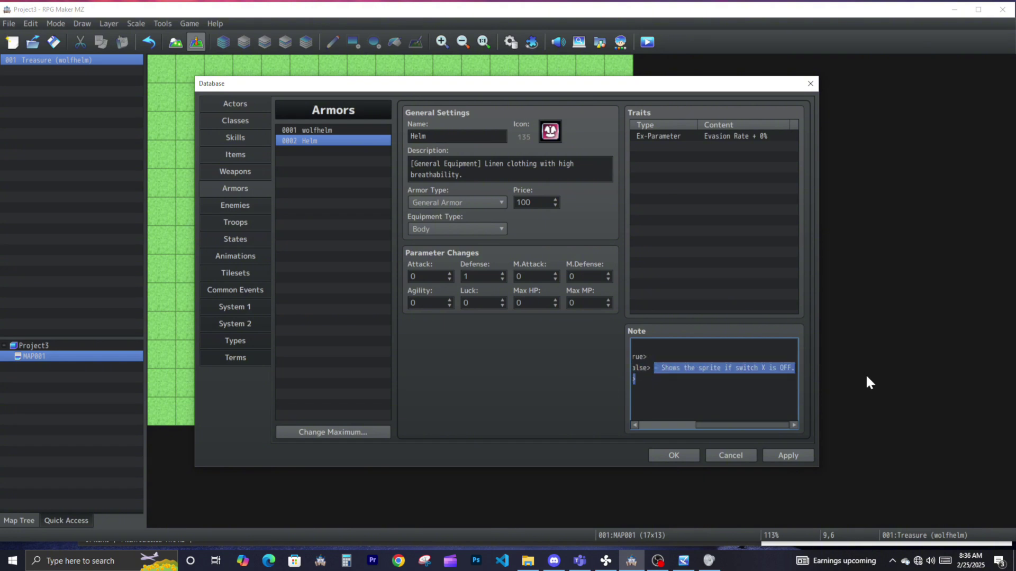
{"action": "left_click", "coordinate": [635, 379]}
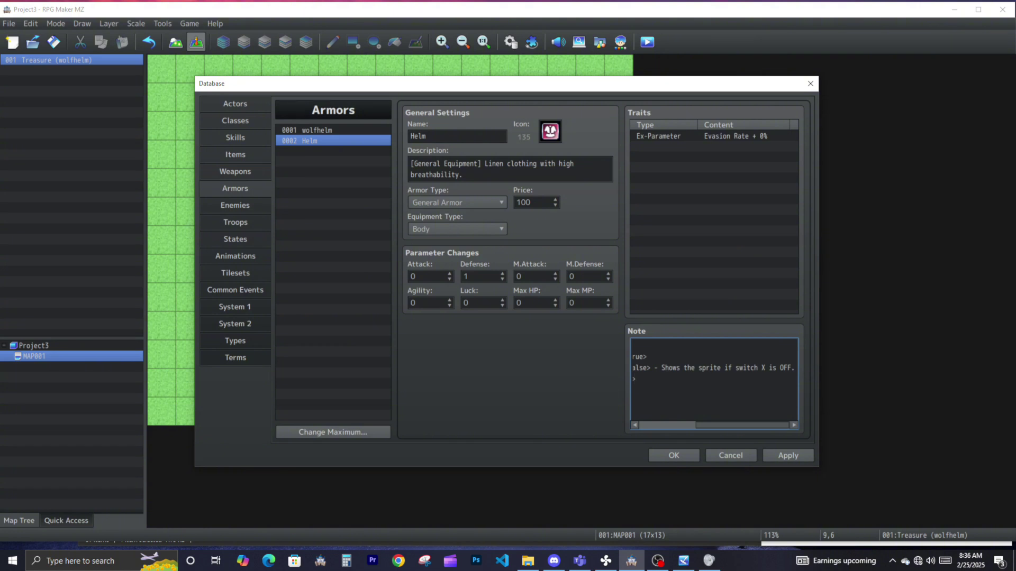
{"action": "left_click_drag", "start_coordinate": [654, 367], "coordinate": [832, 369]}
{"action": "key", "text": "Delete"}
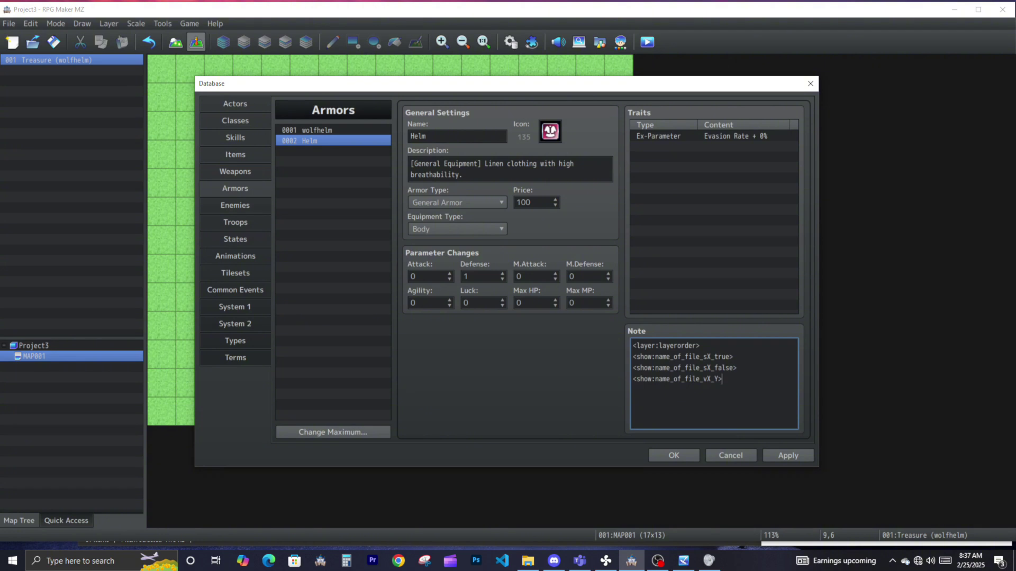
Replace the layerorder placeholder with 0 in the Helm armor's layer tag
{"action": "double_click", "coordinate": [678, 345]}
{"action": "type", "text": "0>"}
{"action": "left_click_drag", "start_coordinate": [667, 345], "coordinate": [622, 344]}
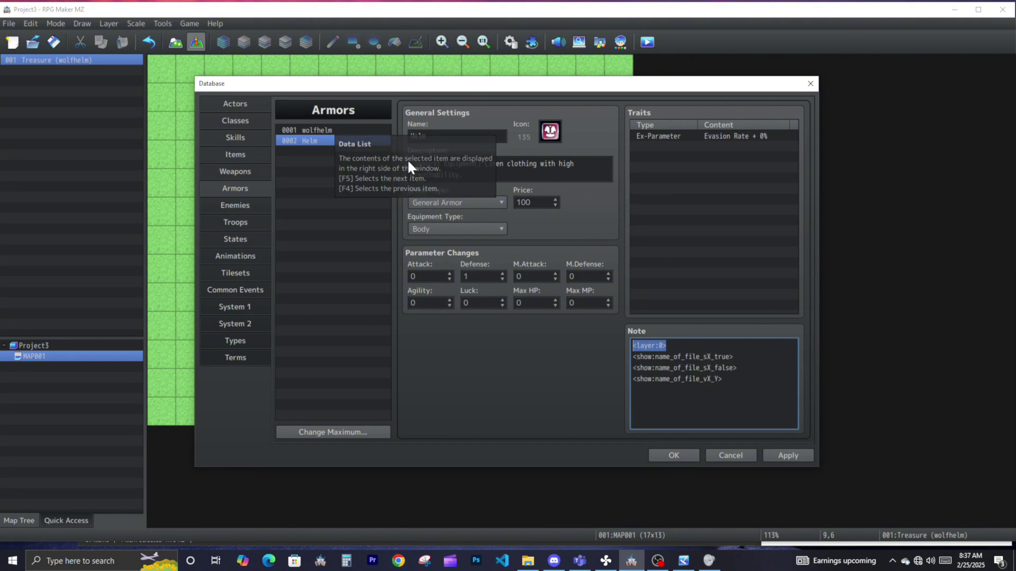
Examine the layer tag and the file name, switch and variable parts of the show tags in the Helm armor's note
{"action": "left_click", "coordinate": [721, 379]}
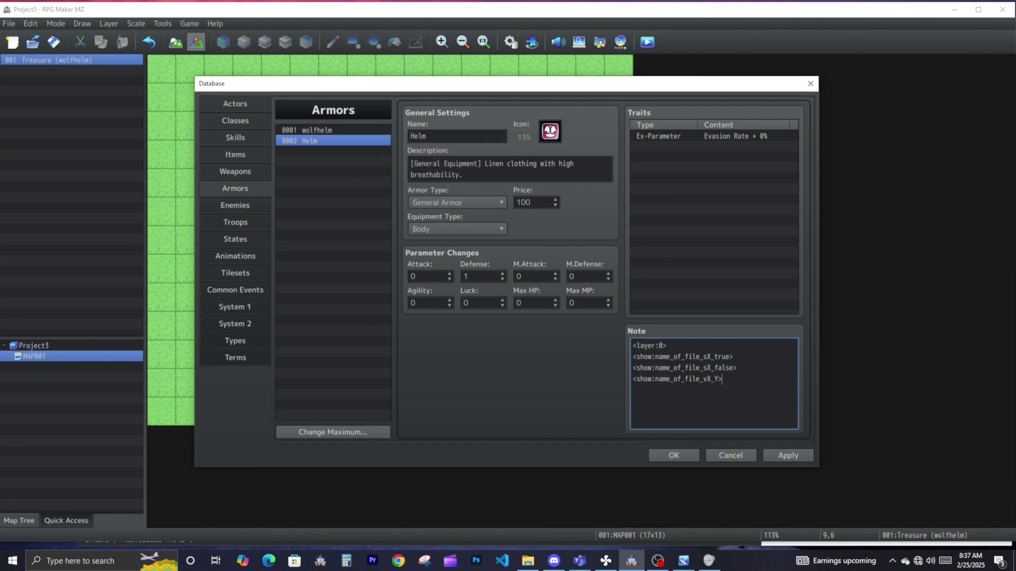
{"action": "left_click_drag", "start_coordinate": [667, 346], "coordinate": [696, 357]}
{"action": "left_click", "coordinate": [695, 379]}
{"action": "left_click", "coordinate": [688, 357]}
{"action": "left_click", "coordinate": [666, 356]}
{"action": "left_click", "coordinate": [710, 357]}
{"action": "left_click_drag", "start_coordinate": [714, 357], "coordinate": [737, 368]}
{"action": "left_click", "coordinate": [736, 367]}
{"action": "left_click_drag", "start_coordinate": [722, 379], "coordinate": [632, 380]}
{"action": "left_click", "coordinate": [722, 378]}
{"action": "left_click_drag", "start_coordinate": [722, 379], "coordinate": [644, 379]}
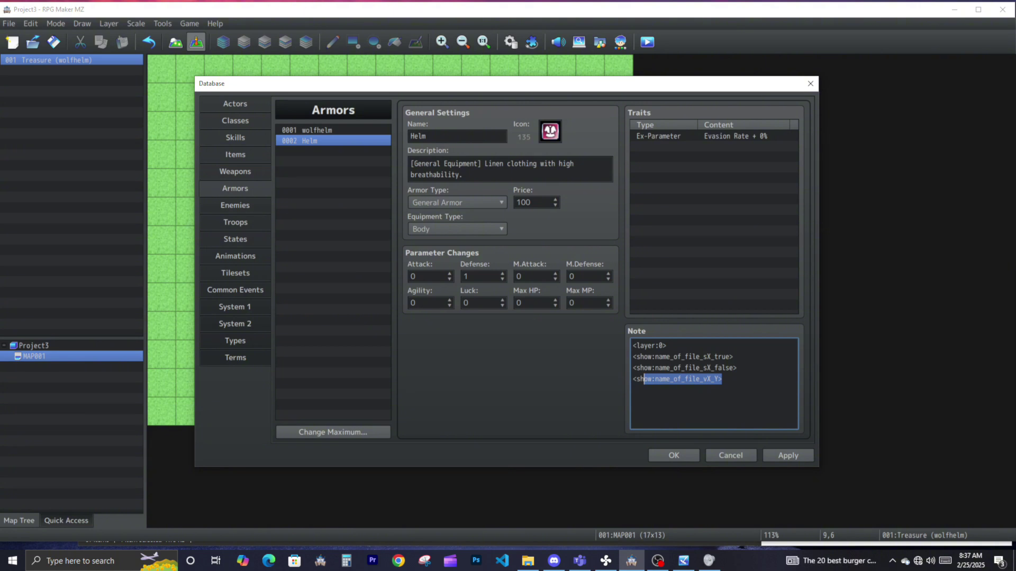
{"action": "left_click", "coordinate": [704, 379]}
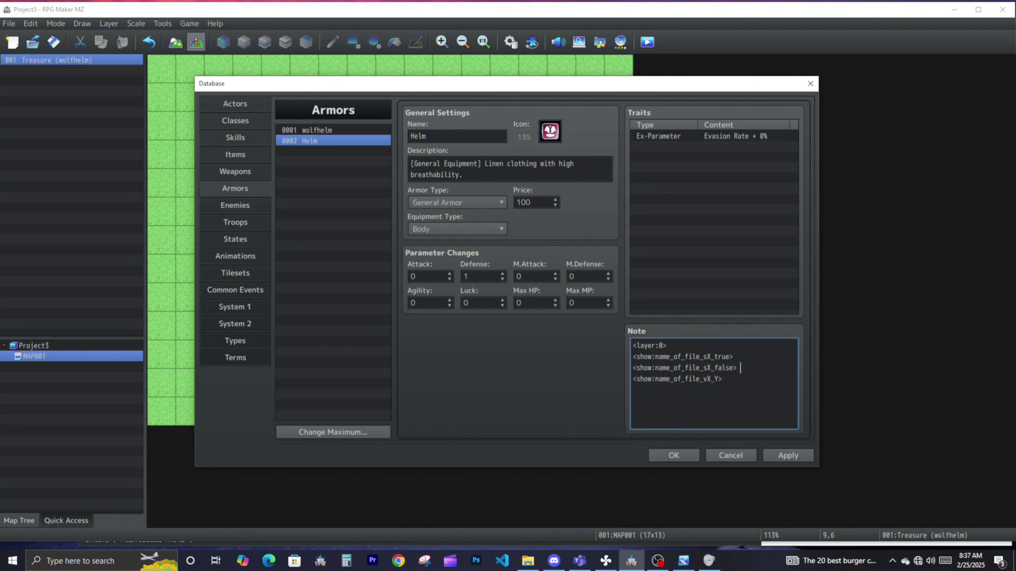
{"action": "double_click", "coordinate": [644, 357]}
{"action": "left_click_drag", "start_coordinate": [655, 357], "coordinate": [700, 357]}
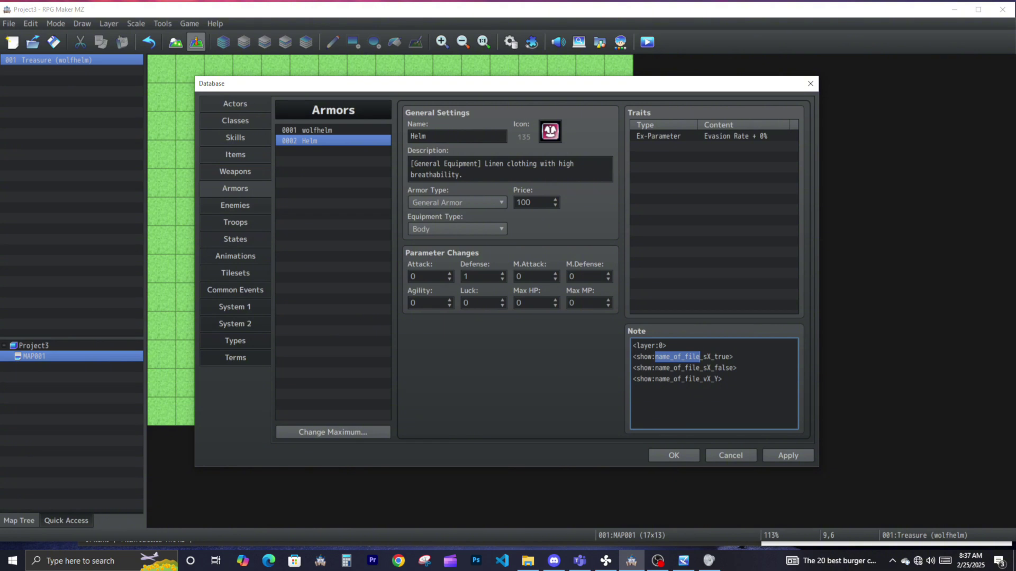
{"action": "left_click_drag", "start_coordinate": [703, 357], "coordinate": [711, 356]}
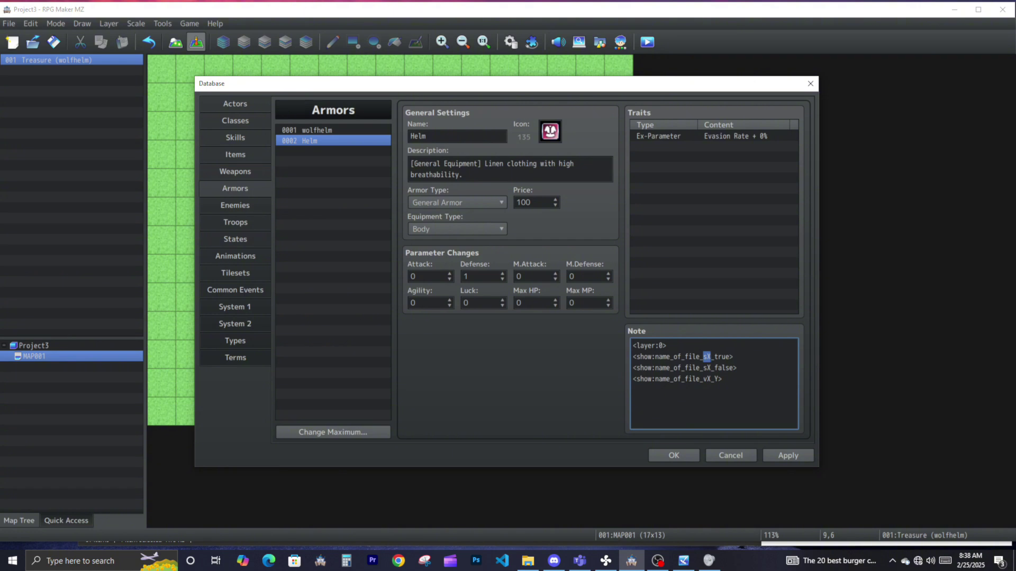
Remove the two switch-based show tag lines and the leftover blank line from the Helm armor's note
{"action": "left_click_drag", "start_coordinate": [714, 356], "coordinate": [633, 357]}
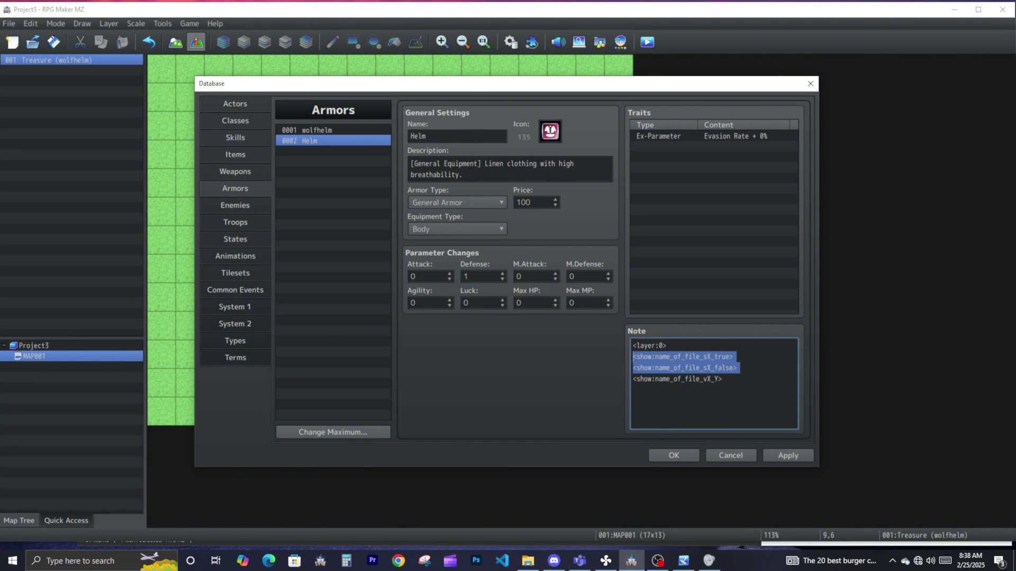
{"action": "key", "text": "Delete"}
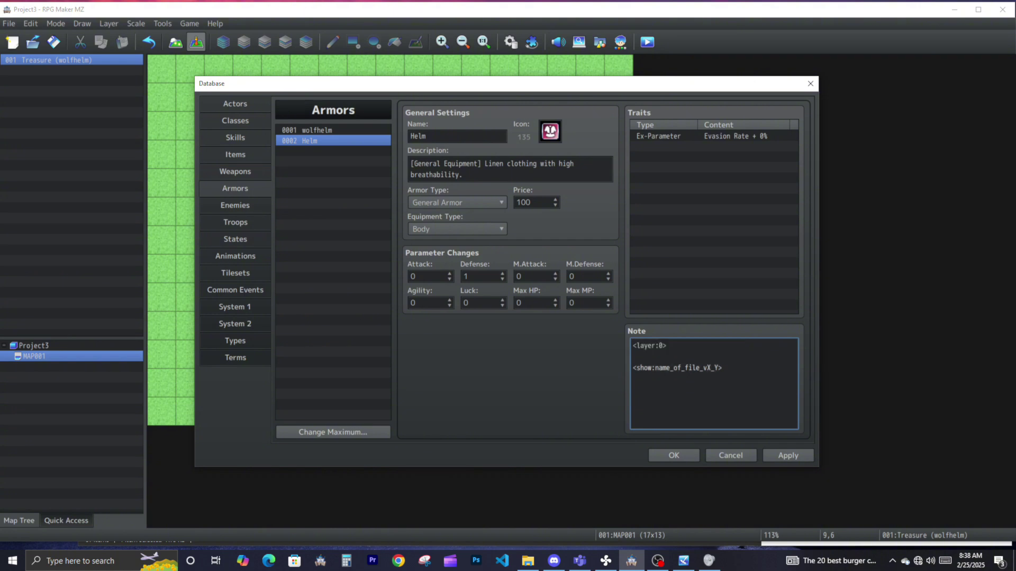
{"action": "key", "text": "BackSpace"}
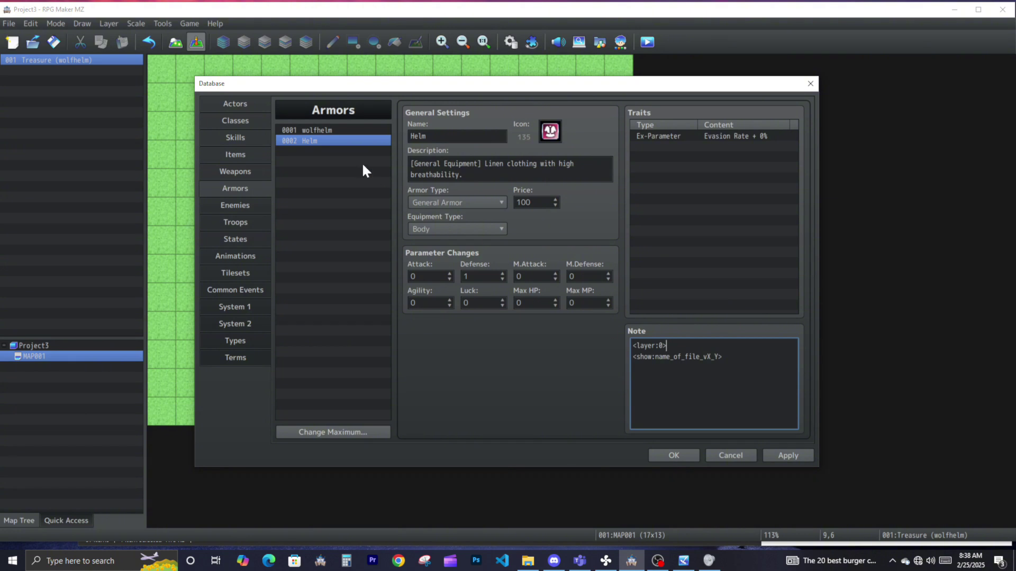
Copy WolfHelm from the wolfhelm armor's show tag and substitute it for name_of_file in the Helm armor's show tag
{"action": "left_click", "coordinate": [332, 129]}
{"action": "double_click", "coordinate": [665, 345]}
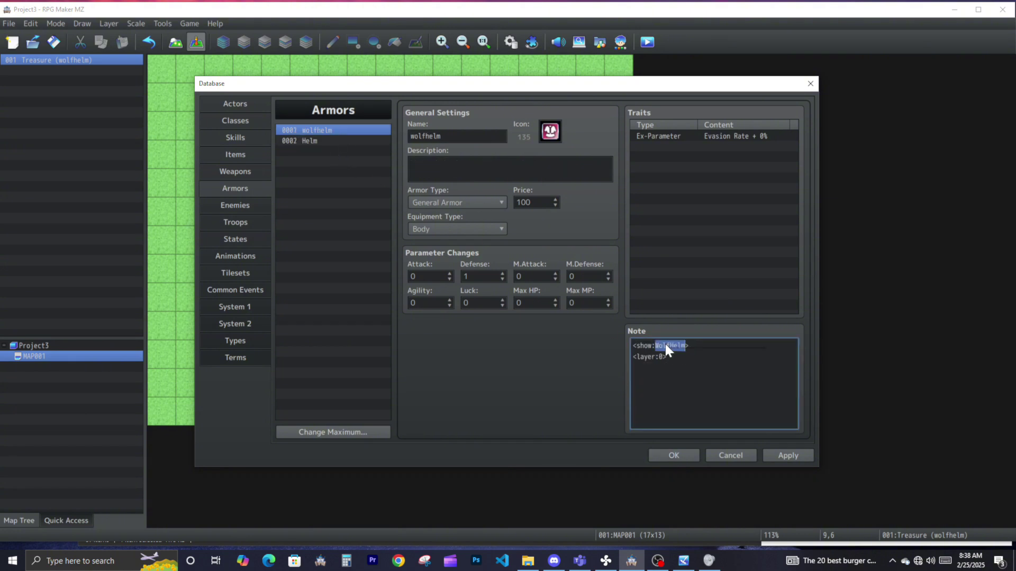
{"action": "right_click", "coordinate": [665, 345]}
{"action": "left_click", "coordinate": [696, 372]}
{"action": "left_click", "coordinate": [313, 140]}
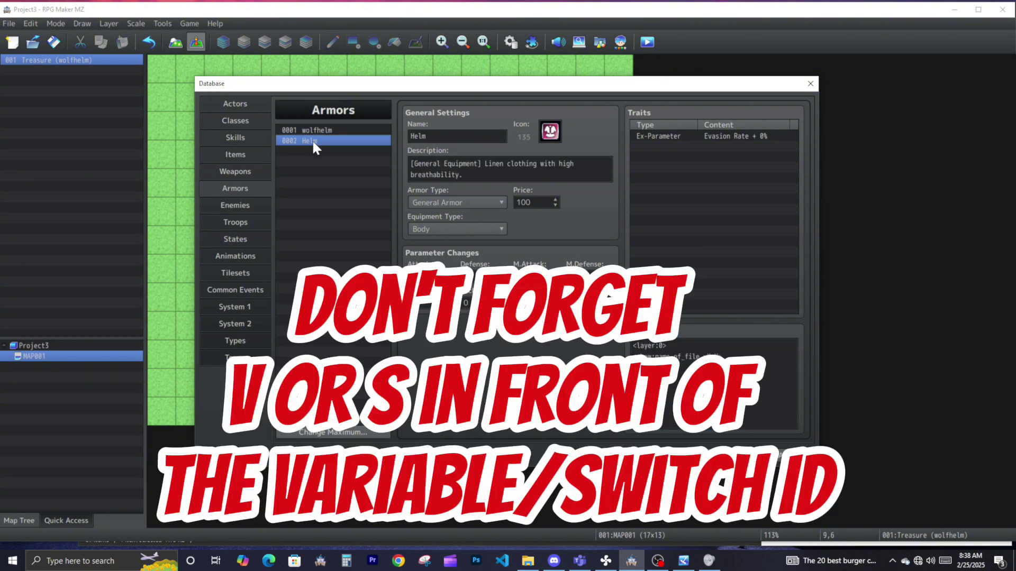
{"action": "left_click_drag", "start_coordinate": [655, 357], "coordinate": [699, 357]}
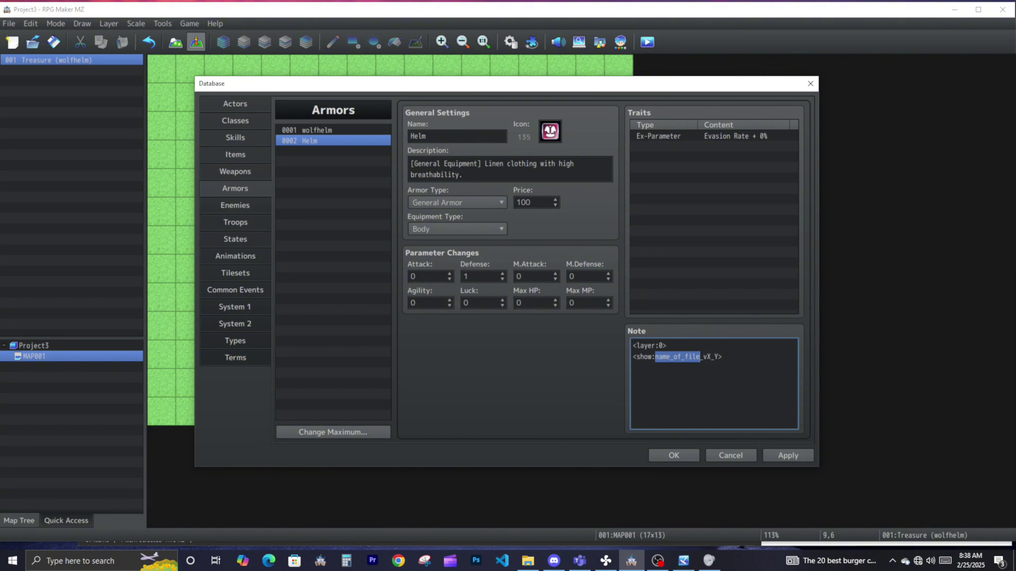
{"action": "right_click", "coordinate": [695, 357]}
{"action": "left_click", "coordinate": [729, 395]}
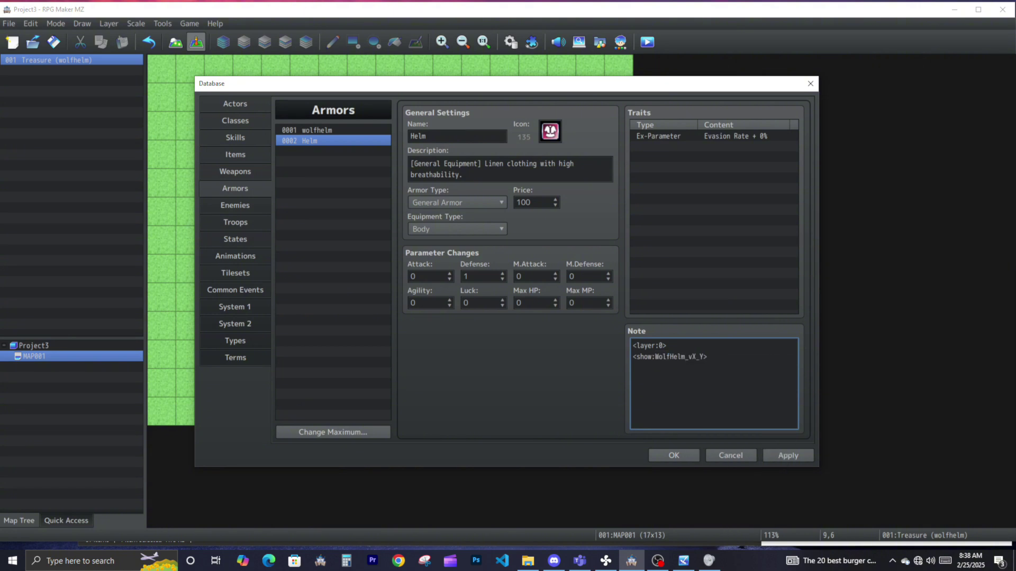
Replace the vX and Y placeholders with 1 and 1 so the Helm armor's tag reads <show:WolfHelm_1_1>
{"action": "left_click_drag", "start_coordinate": [687, 357], "coordinate": [695, 357]}
{"action": "type", "text": "1"}
{"action": "left_click_drag", "start_coordinate": [695, 357], "coordinate": [700, 357]}
{"action": "type", "text": "1"}
Duplicate the <show:WolfHelm_1_1> tag on a new line of the note and change the copy's last number to 2
{"action": "left_click_drag", "start_coordinate": [703, 357], "coordinate": [632, 357]}
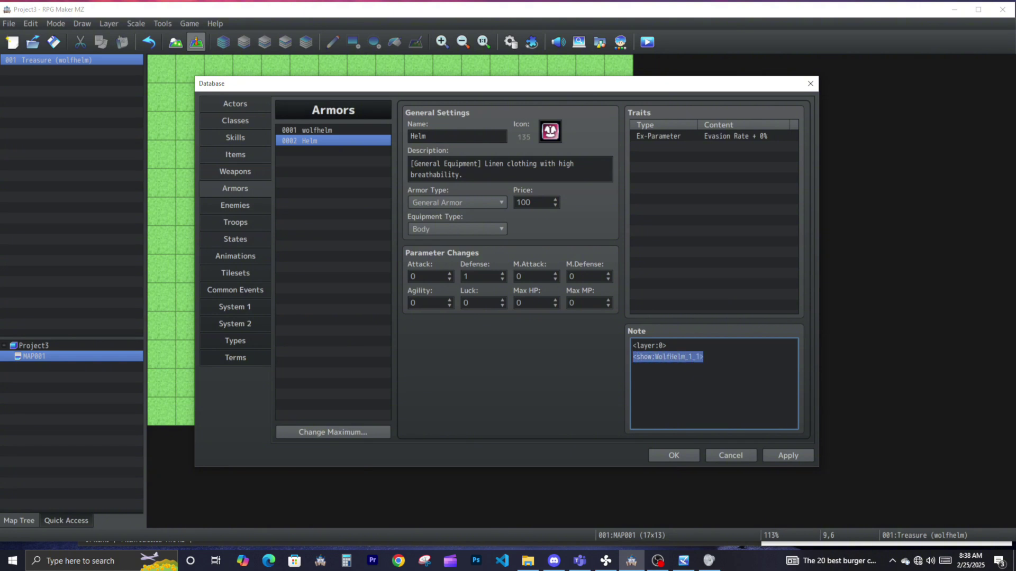
{"action": "left_click", "coordinate": [703, 357]}
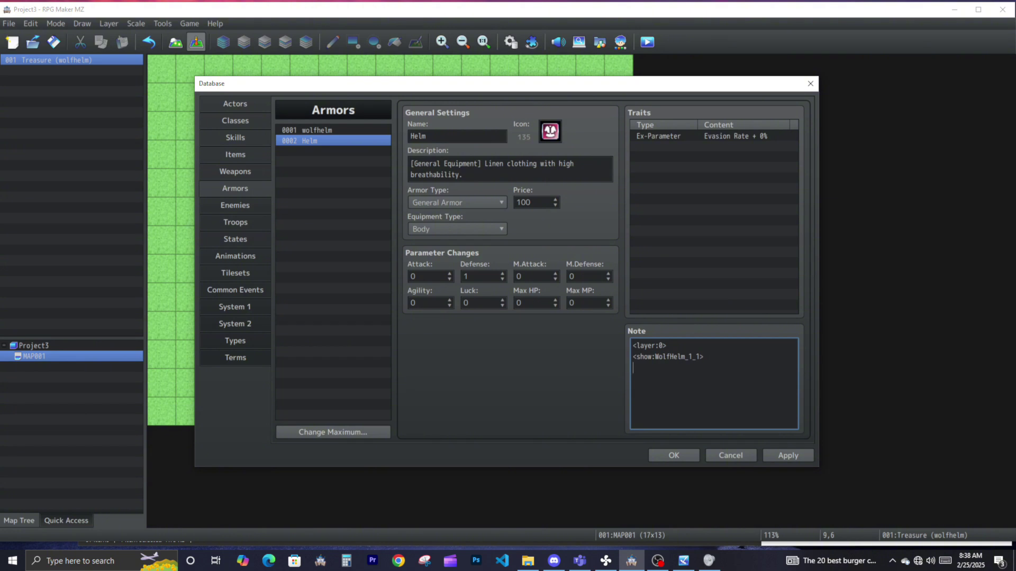
{"action": "key", "text": "Return"}
{"action": "key", "text": "ctrl+v"}
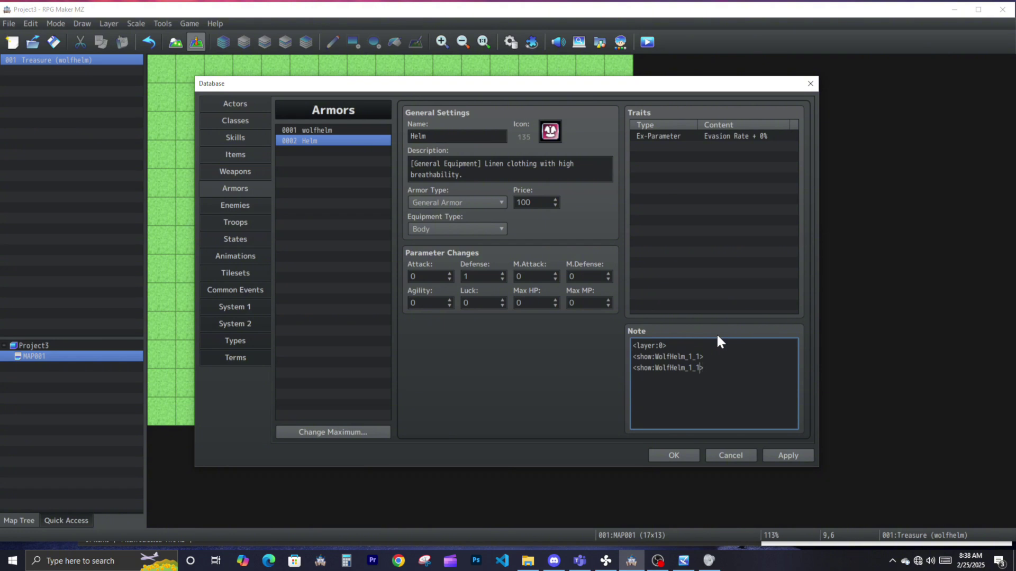
{"action": "key", "text": "Left"}
{"action": "key", "text": "BackSpace"}
{"action": "type", "text": "2"}
Switch to File Explorer and copy the file name HHT3 of the yellow helmet sprite in the visualEquipments folder
{"action": "left_click", "coordinate": [529, 561]}
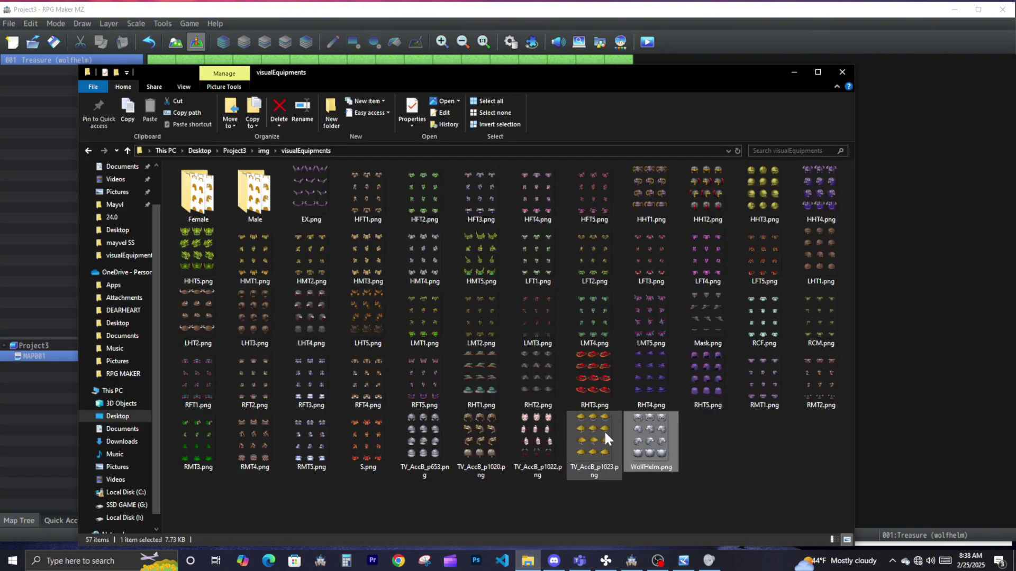
{"action": "left_click", "coordinate": [794, 211]}
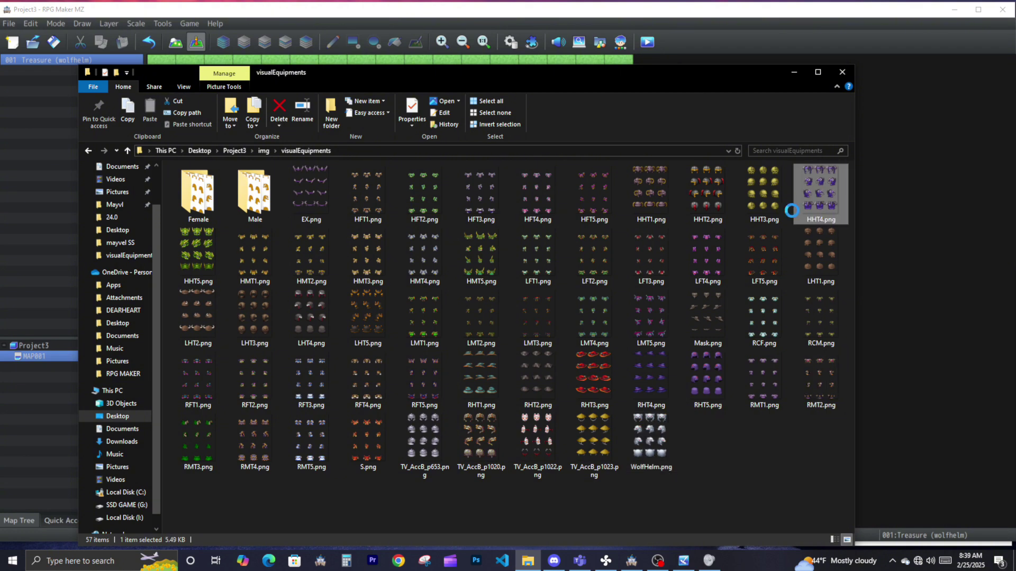
{"action": "right_click", "coordinate": [796, 193]}
{"action": "right_click", "coordinate": [766, 199]}
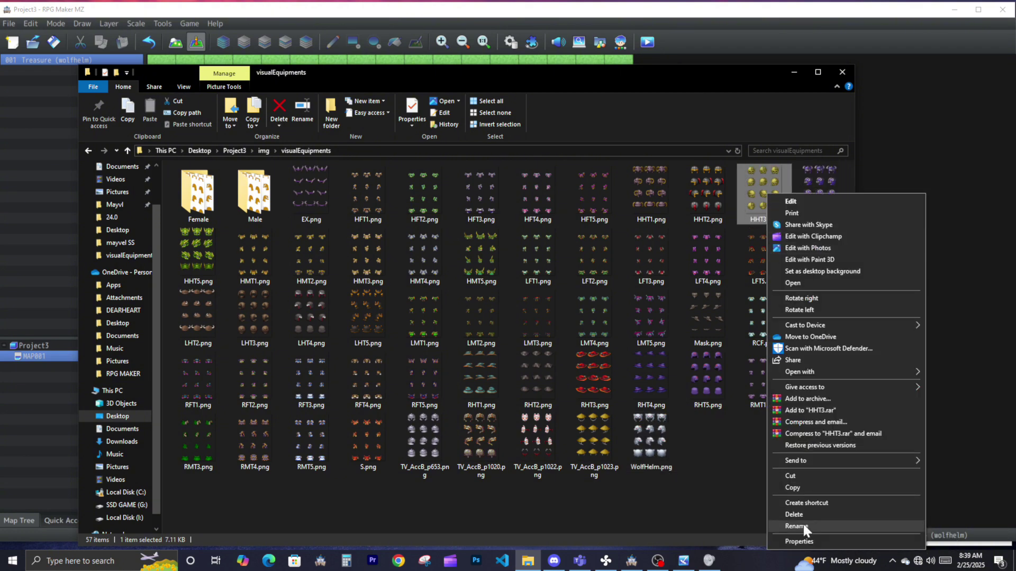
{"action": "left_click", "coordinate": [802, 526]}
{"action": "right_click", "coordinate": [760, 221]}
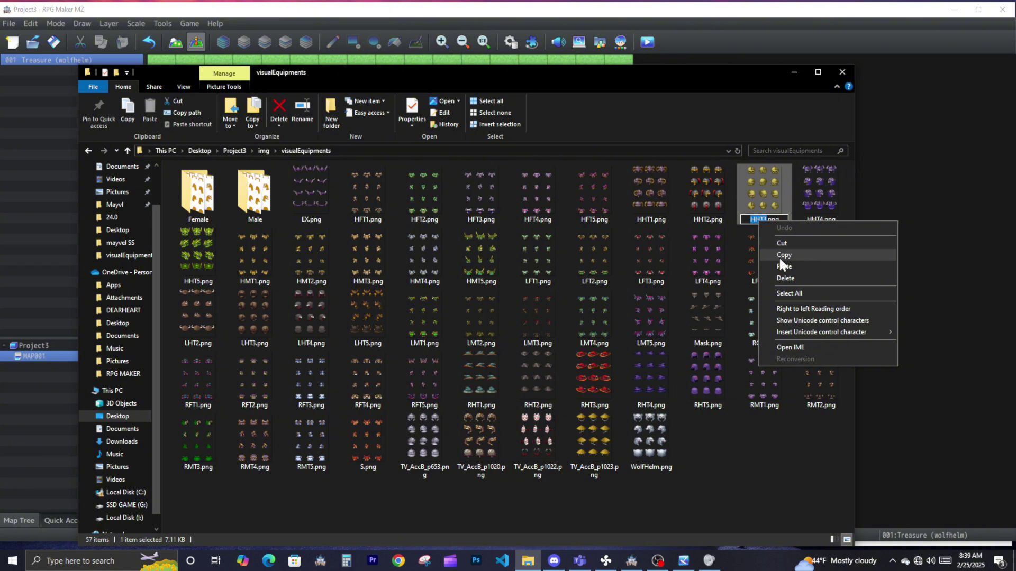
{"action": "left_click", "coordinate": [780, 256]}
Back in RPG Maker MZ, replace WolfHelm with HHT3 in the Helm armor's second show tag and confirm the database changes
{"action": "left_click", "coordinate": [895, 277]}
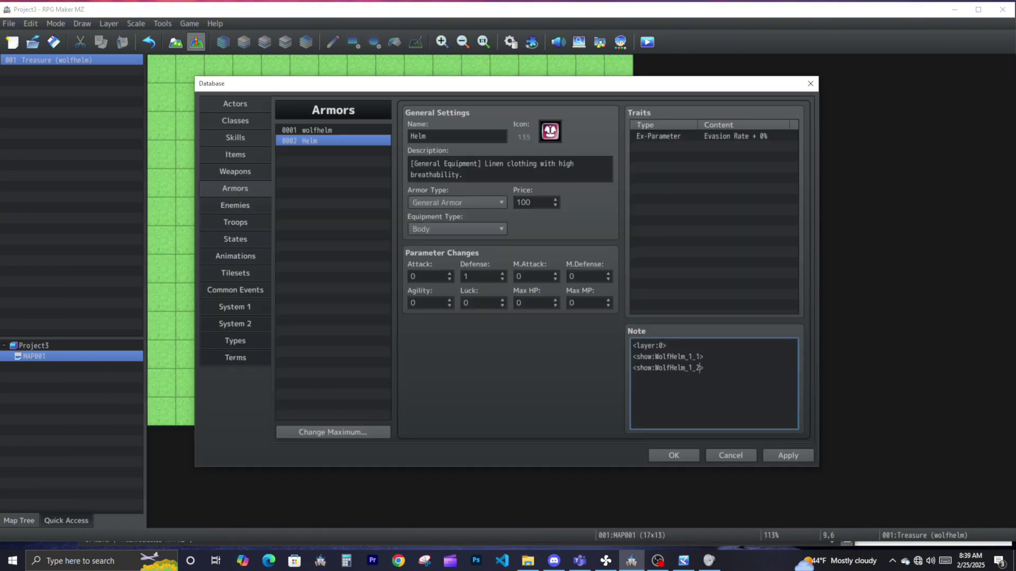
{"action": "left_click_drag", "start_coordinate": [684, 368], "coordinate": [654, 367]}
{"action": "right_click", "coordinate": [694, 373]}
{"action": "left_click", "coordinate": [694, 406]}
{"action": "left_click", "coordinate": [673, 456]}
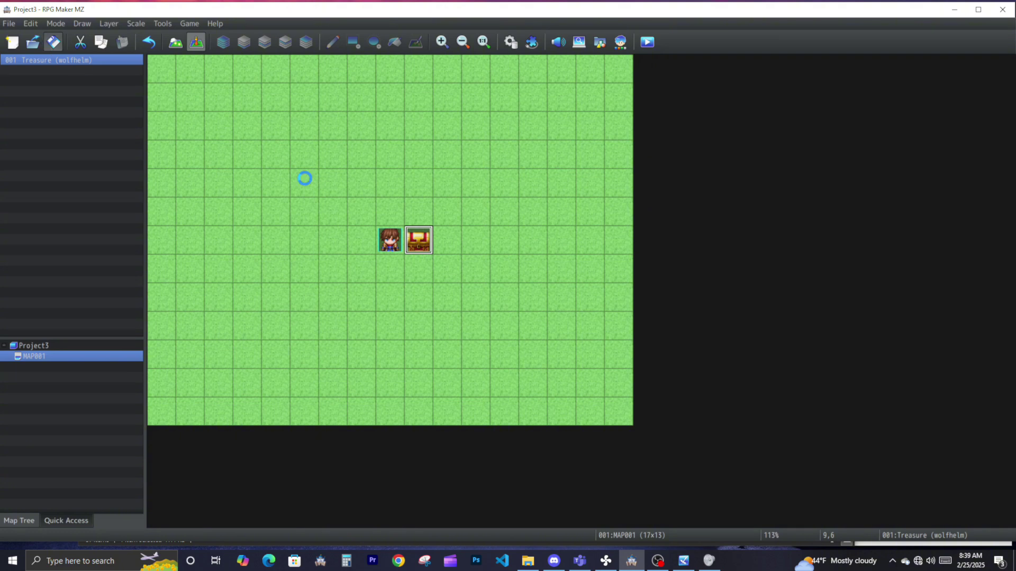
Open the treasure chest event and duplicate its Change Armors: wolfhelm + 1 command above the text message
{"action": "double_click", "coordinate": [418, 239]}
{"action": "left_click", "coordinate": [512, 271]}
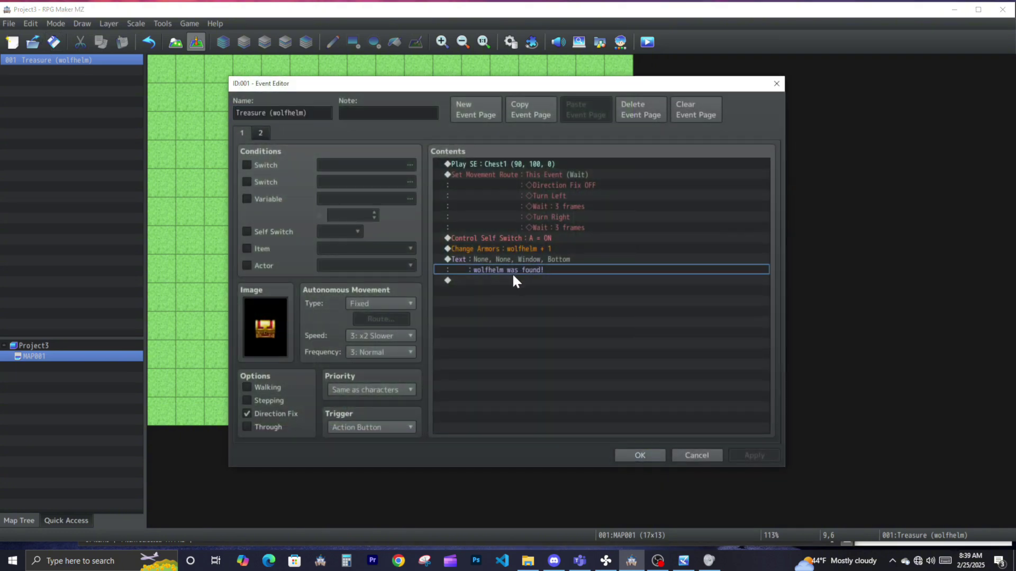
{"action": "right_click", "coordinate": [498, 280]}
{"action": "left_click", "coordinate": [508, 247]}
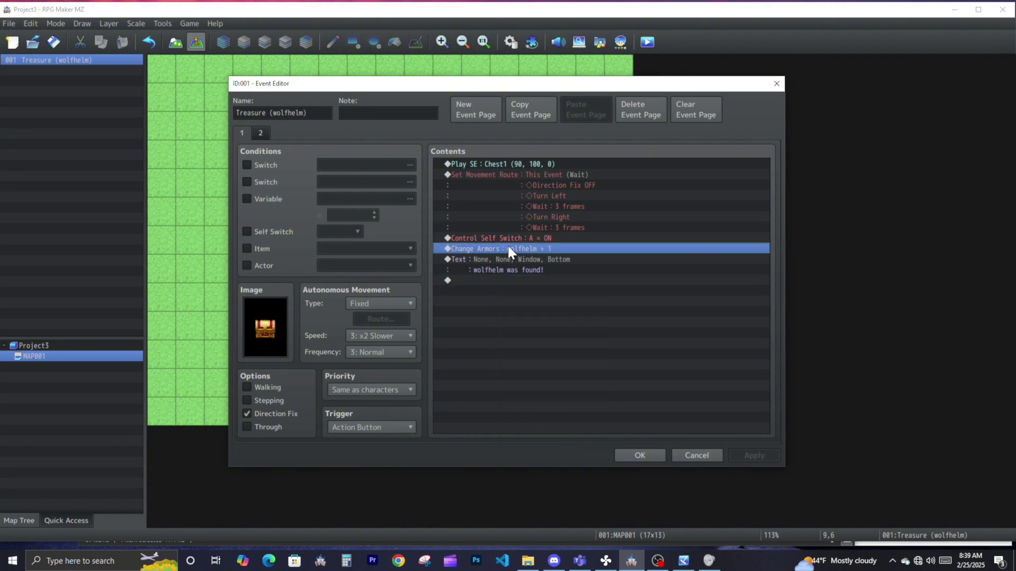
{"action": "right_click", "coordinate": [508, 247]}
{"action": "left_click", "coordinate": [532, 299]}
{"action": "right_click", "coordinate": [505, 252]}
{"action": "left_click", "coordinate": [500, 261]}
{"action": "right_click", "coordinate": [500, 261]}
{"action": "left_click", "coordinate": [524, 327]}
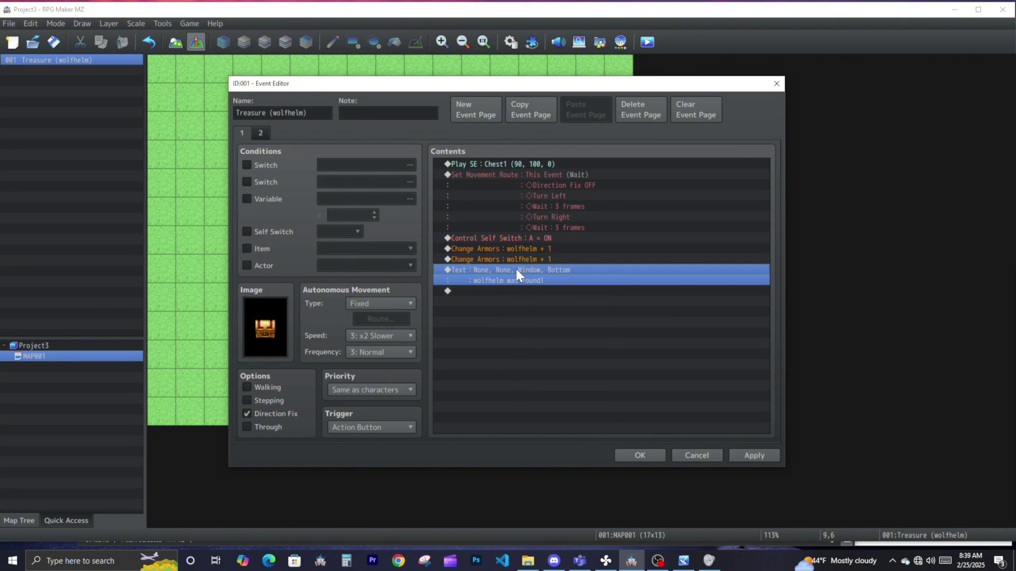
Change the duplicated Change Armors command's armor to 0002 Helm and confirm the treasure event
{"action": "right_click", "coordinate": [521, 260]}
{"action": "left_click", "coordinate": [539, 281]}
{"action": "scroll", "coordinate": [568, 242], "scroll_direction": "down", "scroll_amount": 1}
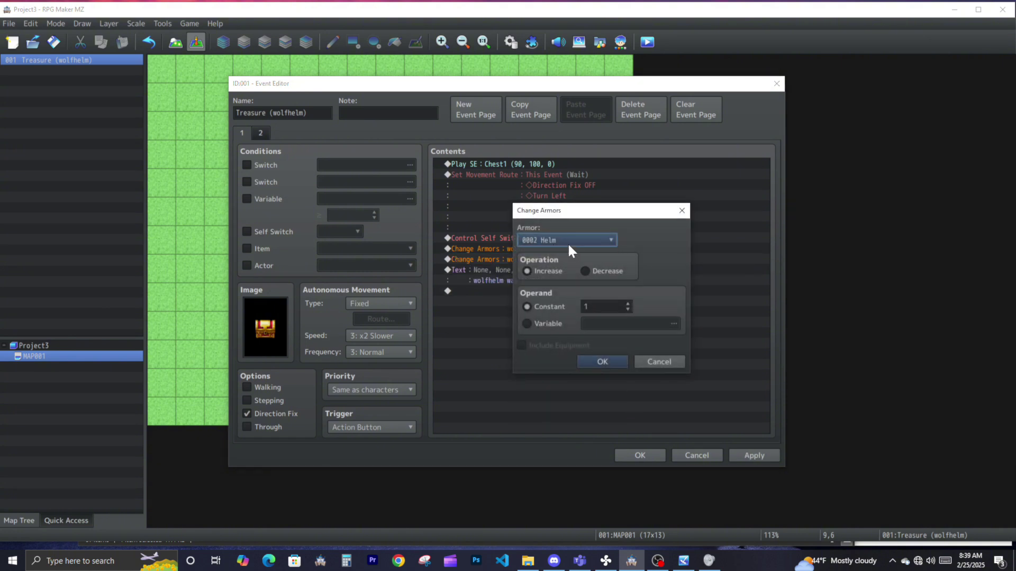
{"action": "left_click", "coordinate": [593, 363]}
{"action": "left_click", "coordinate": [630, 455]}
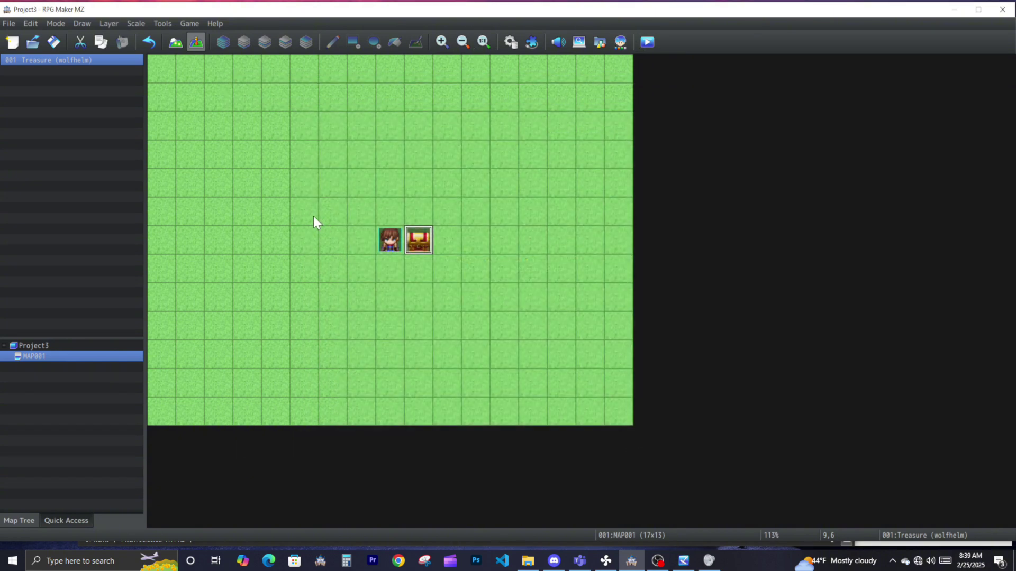
Create a quick Switch event controlling switch #0001 on the empty tile at 5,5, up and to the left of the player's start
{"action": "double_click", "coordinate": [313, 216]}
{"action": "left_click", "coordinate": [776, 83]}
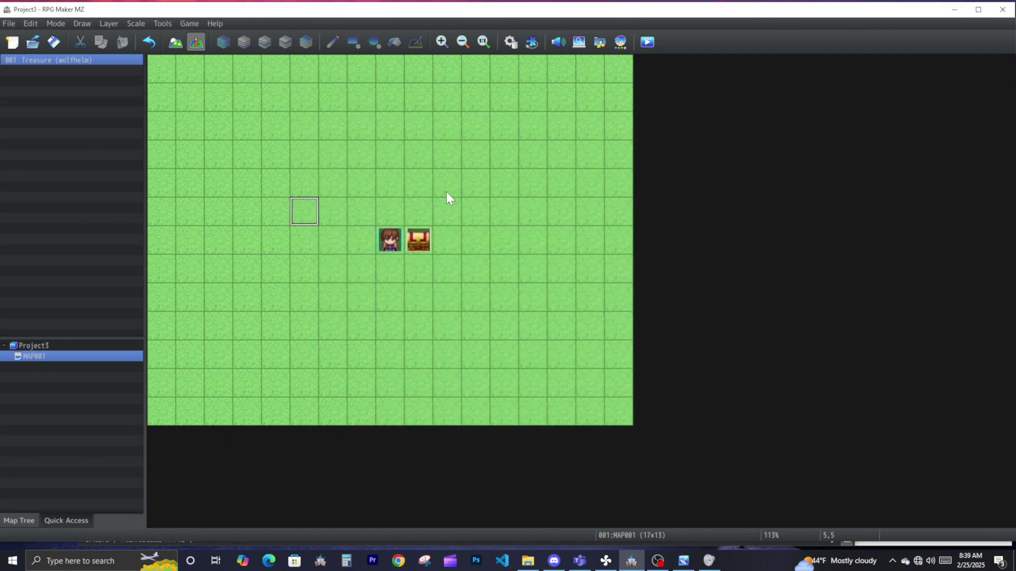
{"action": "right_click", "coordinate": [323, 224]}
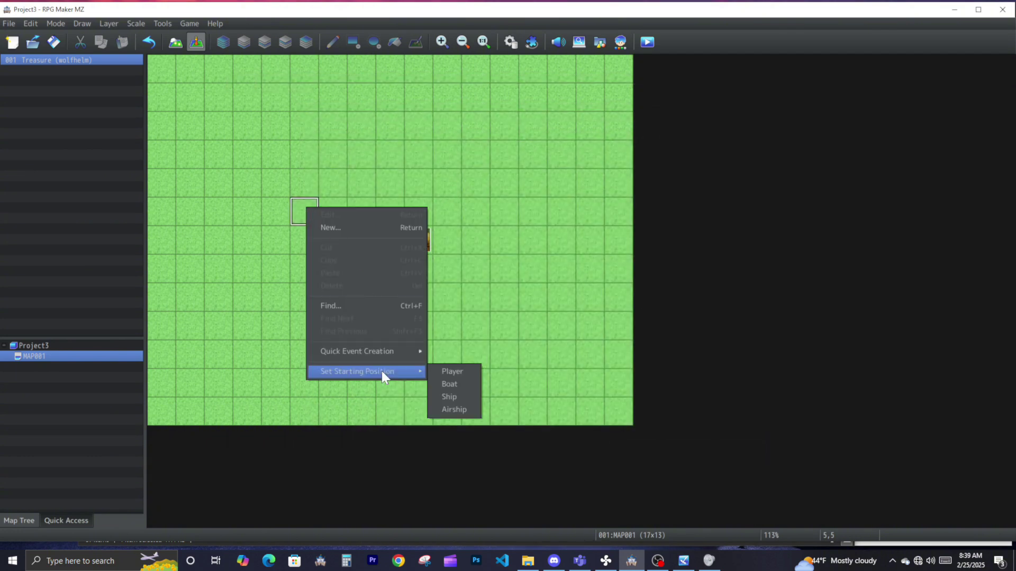
{"action": "mouse_move", "coordinate": [397, 354]}
{"action": "left_click", "coordinate": [468, 402]}
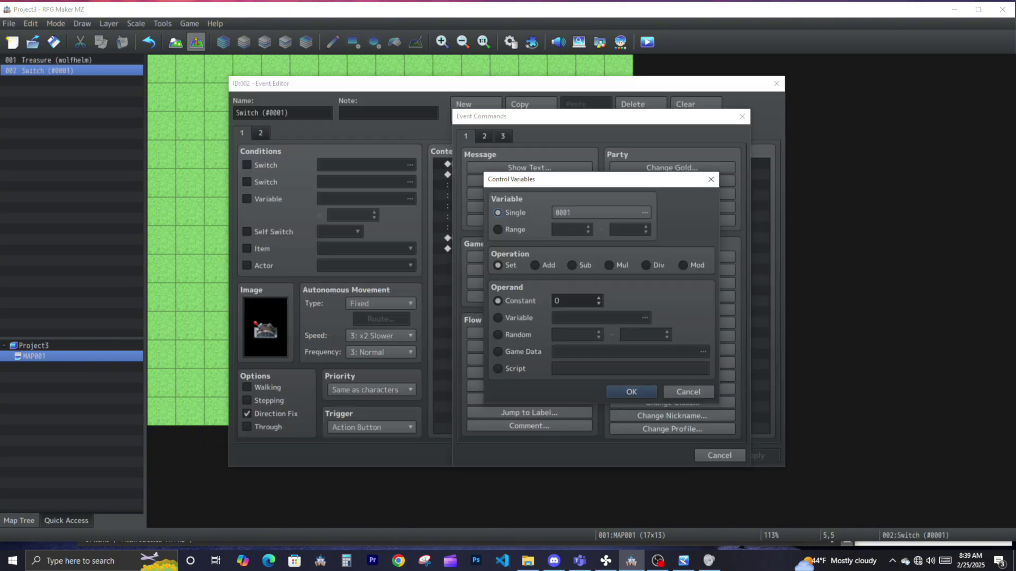
Add a Control Variables command setting variable 0001 to 1 above Control Switches on the switch event's first page, and copy the command
{"action": "left_click", "coordinate": [599, 298]}
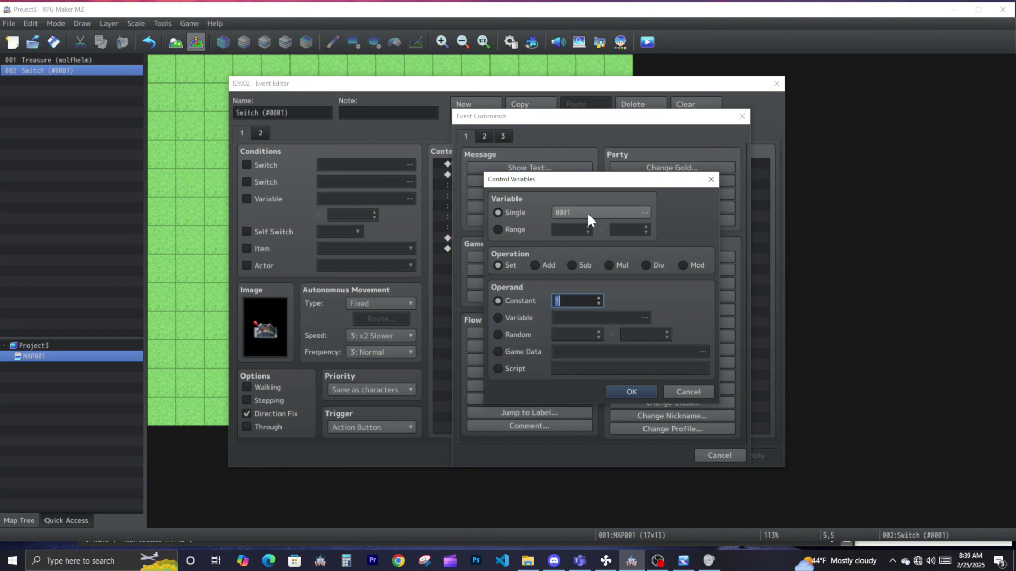
{"action": "left_click", "coordinate": [639, 388]}
{"action": "left_click", "coordinate": [547, 237]}
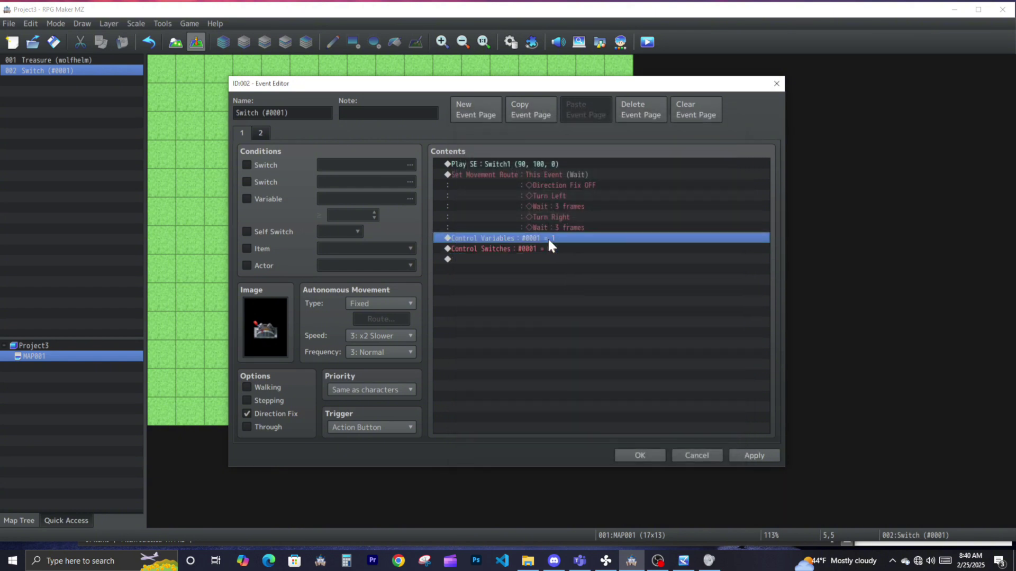
{"action": "right_click", "coordinate": [548, 237]}
{"action": "left_click", "coordinate": [581, 292]}
Change the first page's Control Variables command so that variable 0001 is set to the constant 2
{"action": "right_click", "coordinate": [545, 234]}
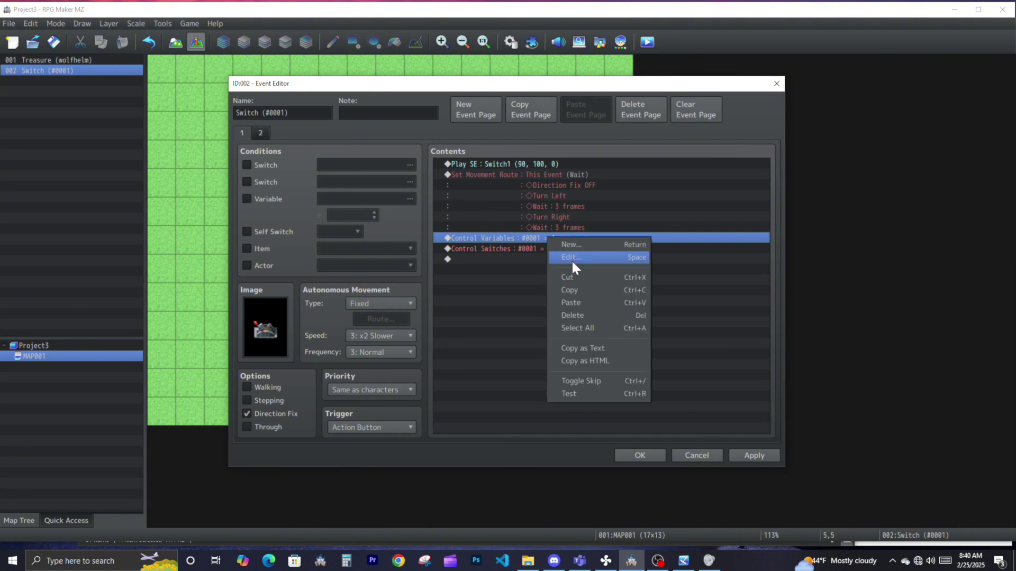
{"action": "left_click", "coordinate": [570, 259]}
{"action": "left_click", "coordinate": [599, 298]}
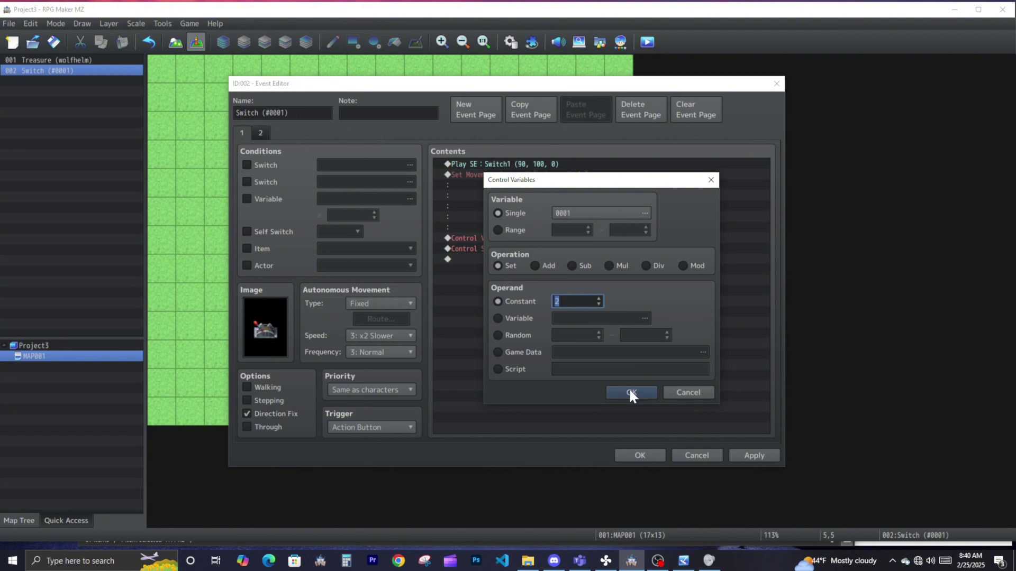
{"action": "left_click", "coordinate": [631, 393]}
Paste the copied Control Variables command above Control Switches on the event's second page, compare both pages and confirm the event
{"action": "left_click", "coordinate": [267, 133]}
{"action": "right_click", "coordinate": [512, 237]}
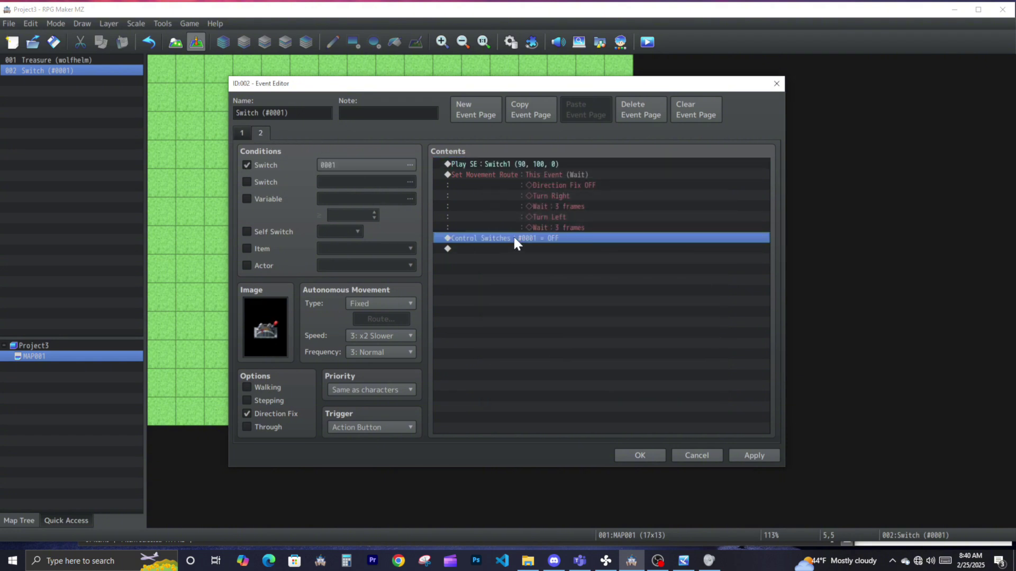
{"action": "left_click", "coordinate": [550, 308]}
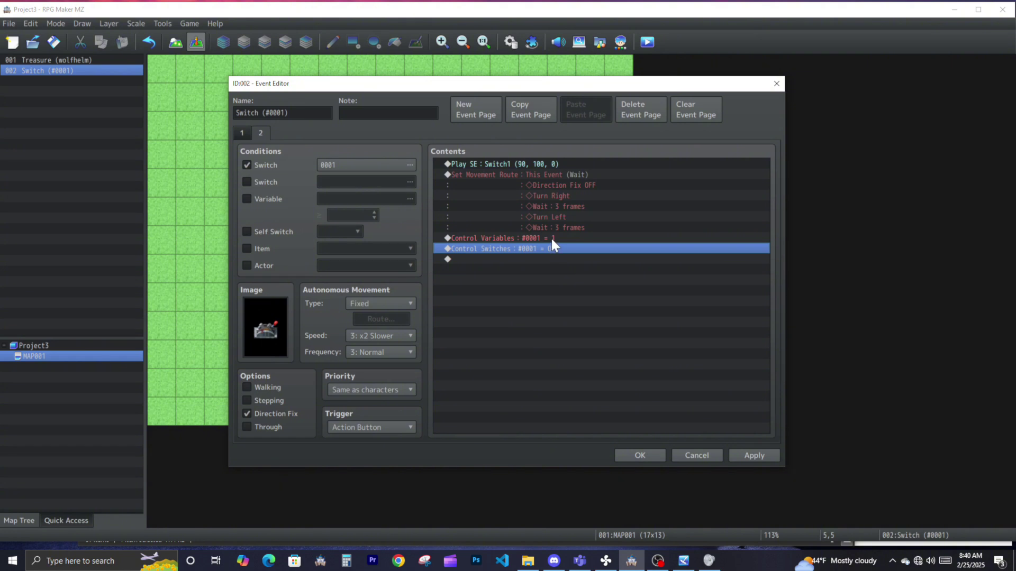
{"action": "left_click", "coordinate": [248, 132]}
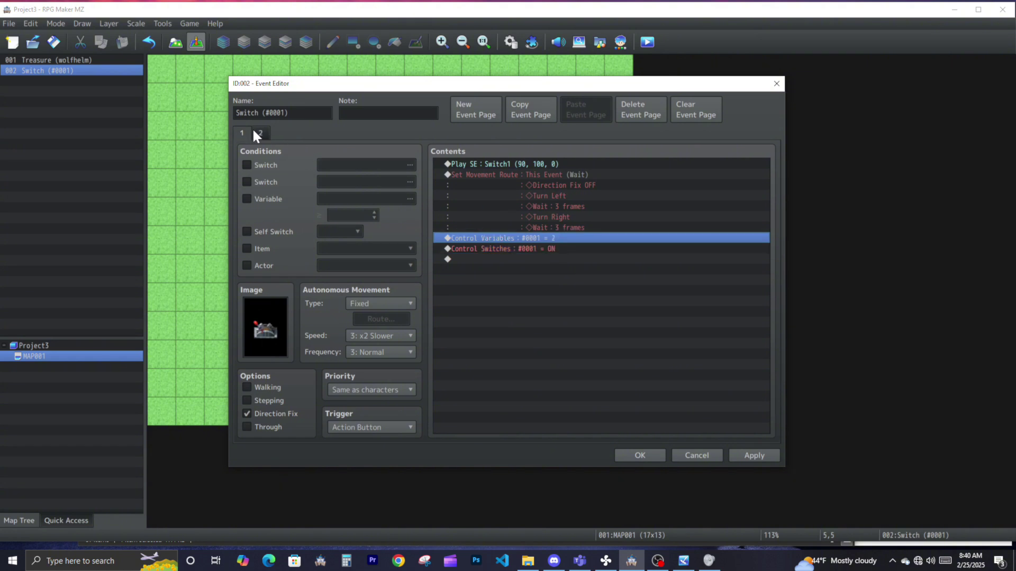
{"action": "left_click", "coordinate": [256, 133]}
{"action": "left_click", "coordinate": [650, 454]}
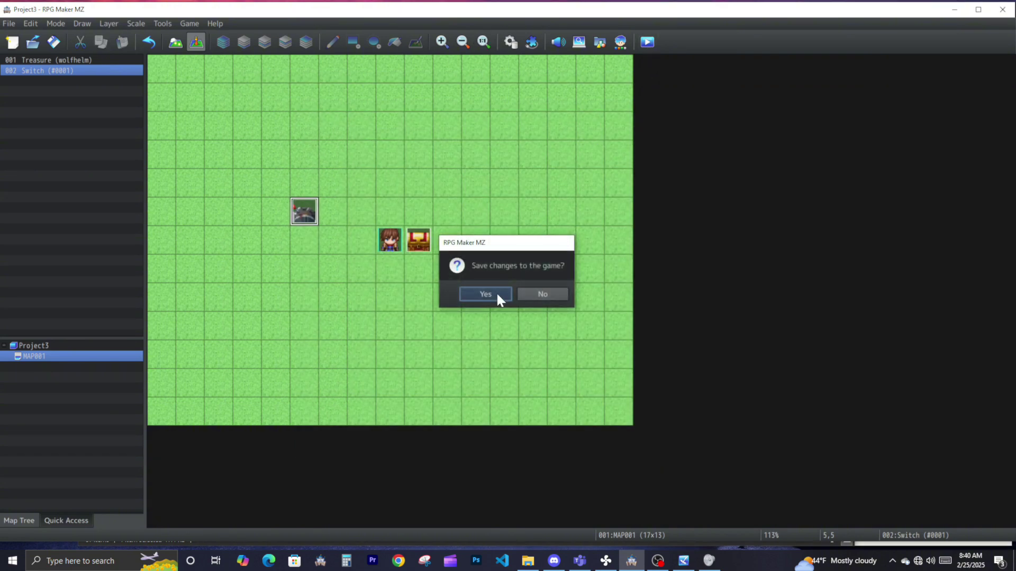
Save the game changes for the playtest, open the treasure chest in the running game and walk the party downward
{"action": "left_click", "coordinate": [496, 292]}
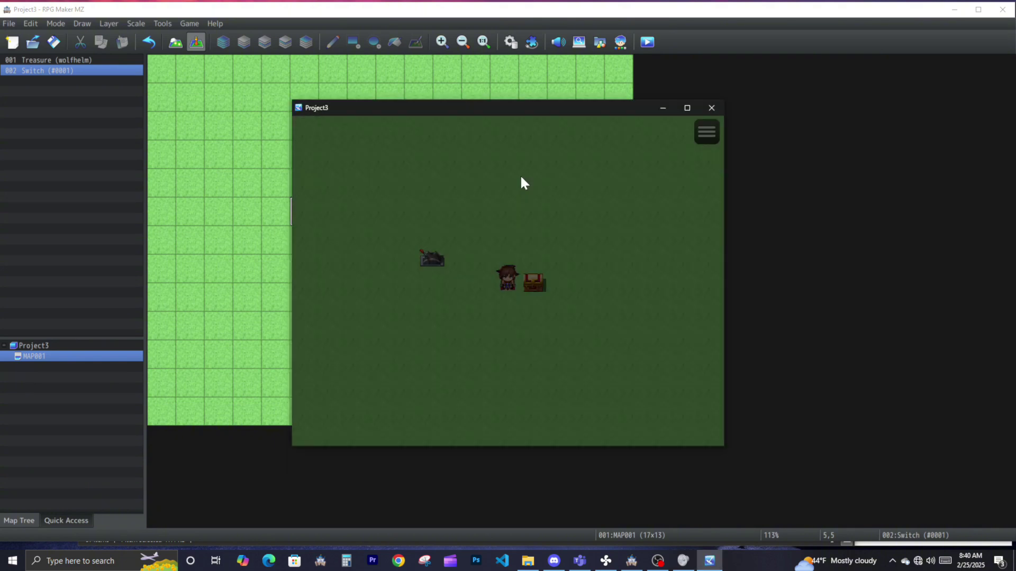
{"action": "left_click", "coordinate": [535, 286]}
{"action": "left_click", "coordinate": [506, 340]}
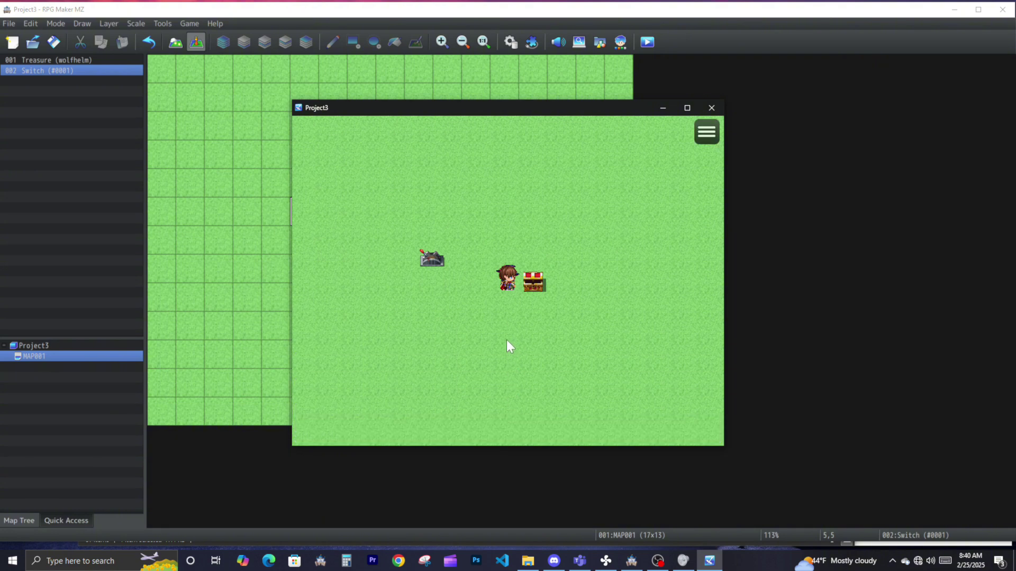
{"action": "left_click", "coordinate": [506, 340]}
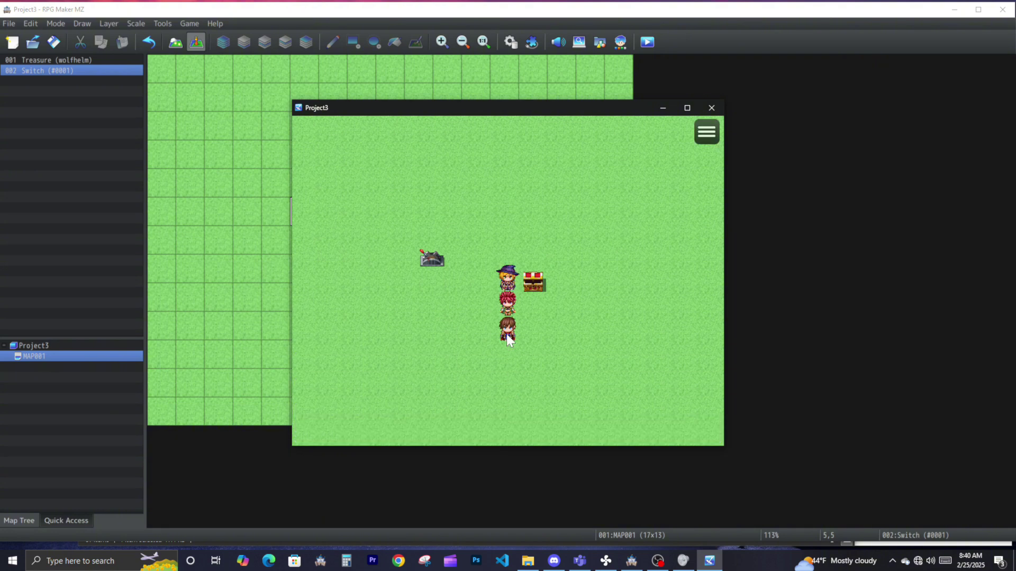
Equip wolfhelm in the Swordsman's Body slot and return to the map
{"action": "right_click", "coordinate": [507, 338]}
{"action": "left_click", "coordinate": [652, 210]}
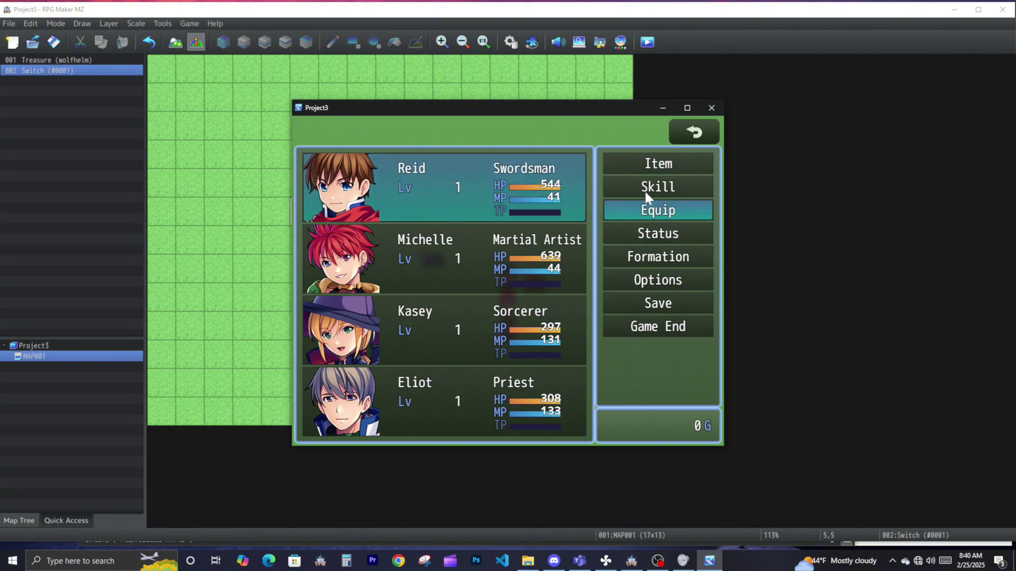
{"action": "left_click", "coordinate": [493, 182]}
{"action": "left_click", "coordinate": [537, 169]}
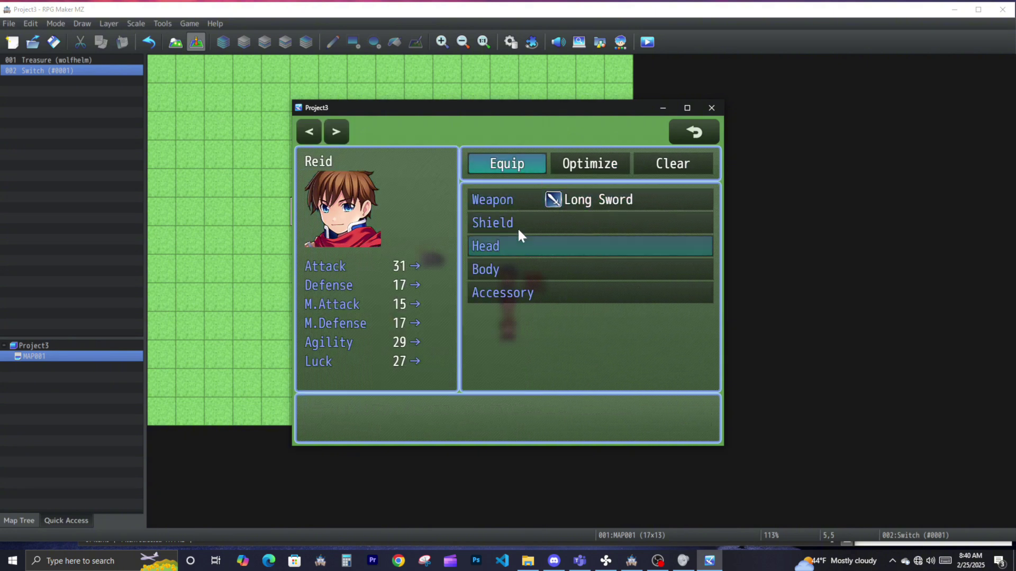
{"action": "left_click", "coordinate": [507, 268]}
{"action": "left_click", "coordinate": [507, 199]}
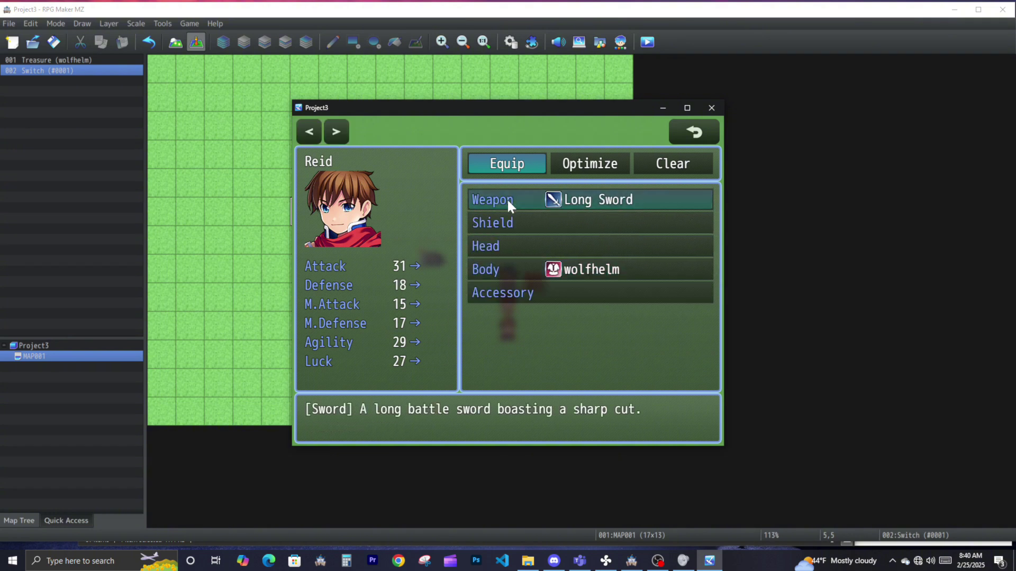
{"action": "right_click", "coordinate": [432, 216]}
{"action": "right_click", "coordinate": [458, 264]}
Walk the party around the map to check the wolfhelm sprite and flip the lever switch
{"action": "left_click", "coordinate": [435, 307]}
{"action": "left_click", "coordinate": [461, 376]}
{"action": "left_click", "coordinate": [532, 306]}
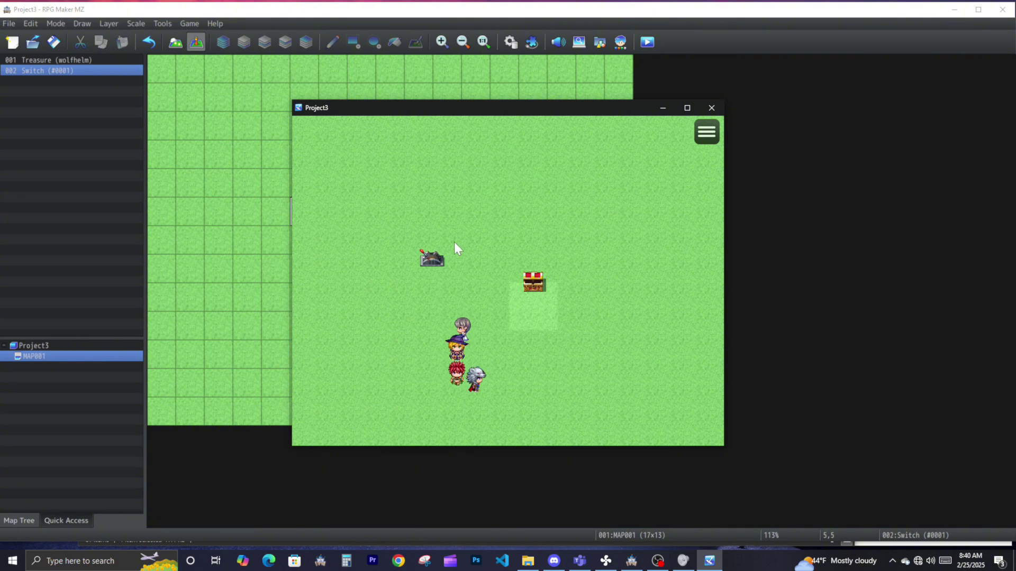
{"action": "left_click", "coordinate": [455, 235]}
{"action": "left_click", "coordinate": [440, 254]}
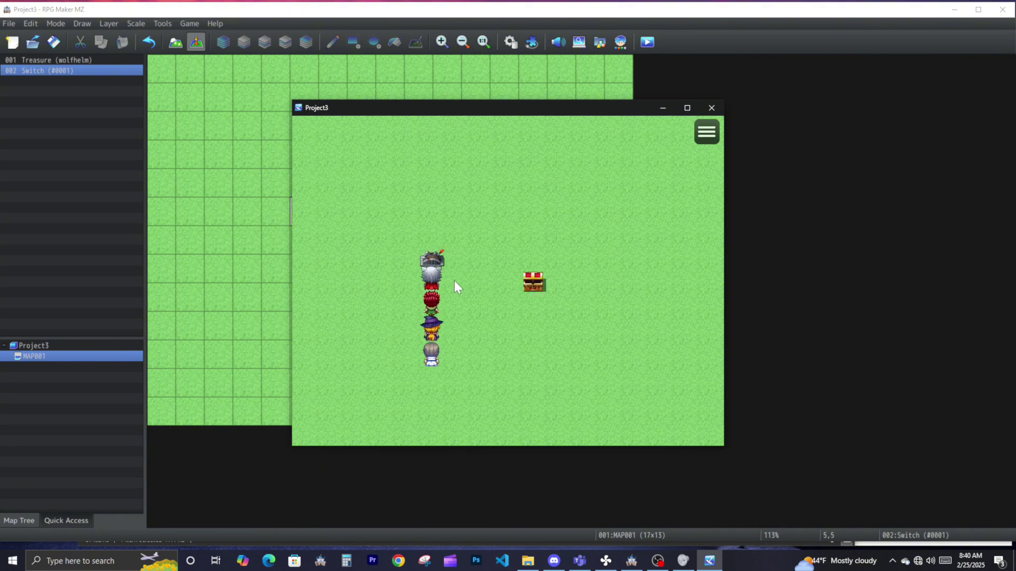
{"action": "left_click", "coordinate": [496, 287]}
Replace the Swordsman's Body equipment with Helm and return to the map
{"action": "key", "text": "Escape"}
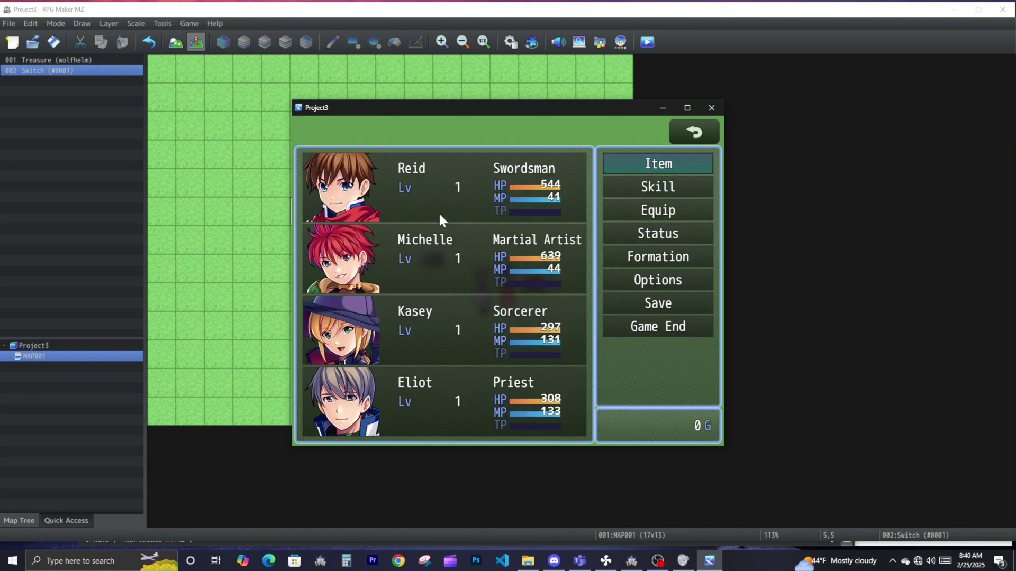
{"action": "left_click", "coordinate": [647, 210]}
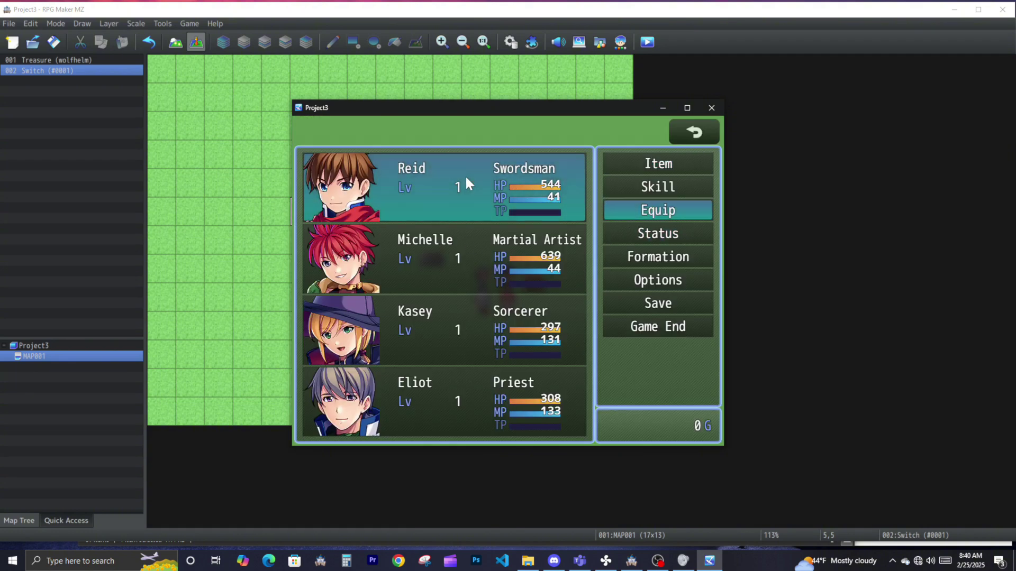
{"action": "left_click", "coordinate": [465, 176]}
{"action": "left_click", "coordinate": [503, 175]}
{"action": "left_click", "coordinate": [555, 269]}
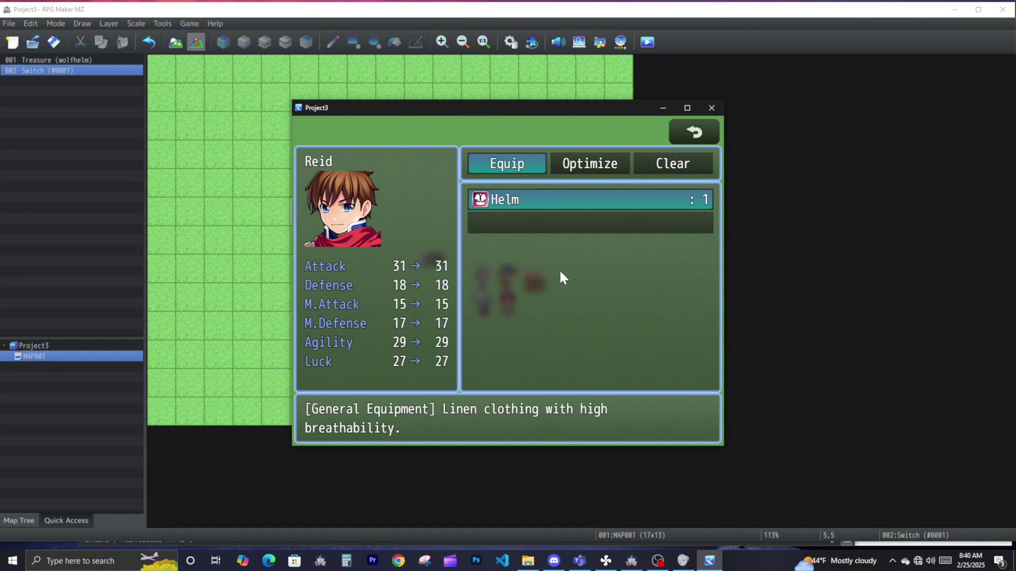
{"action": "left_click", "coordinate": [521, 196]}
{"action": "key", "text": "Escape"}
{"action": "key", "text": "Escape"}
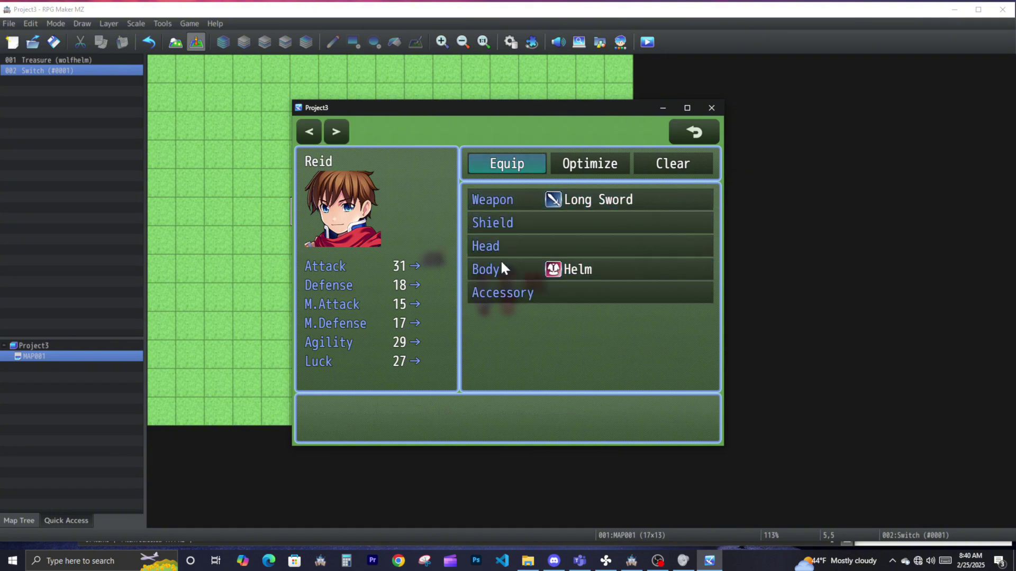
{"action": "key", "text": "Escape"}
Walk the party back to the lever and check the Helm sprite on the leading character
{"action": "left_click", "coordinate": [467, 331]}
{"action": "left_click", "coordinate": [430, 258]}
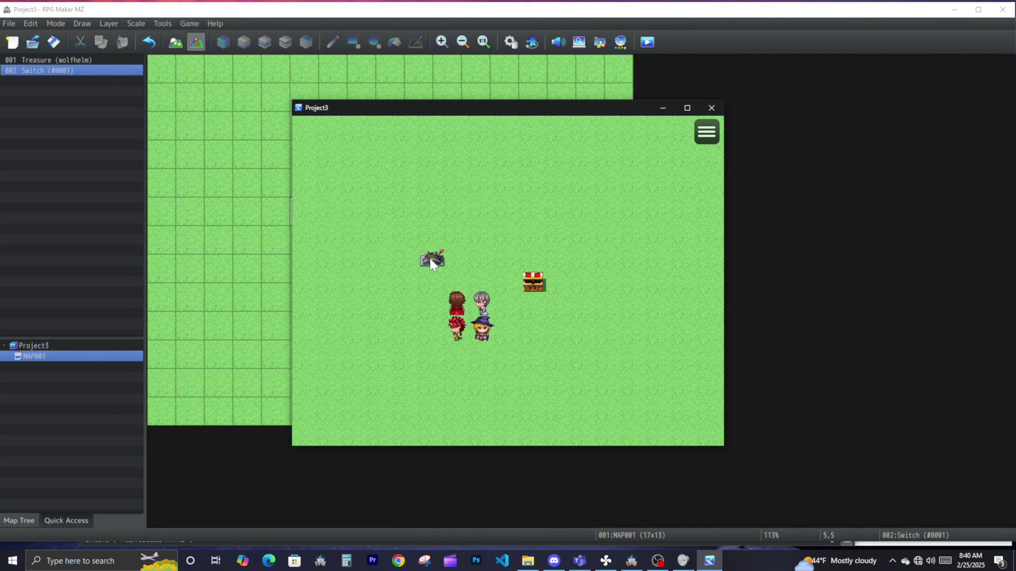
{"action": "left_click", "coordinate": [431, 261]}
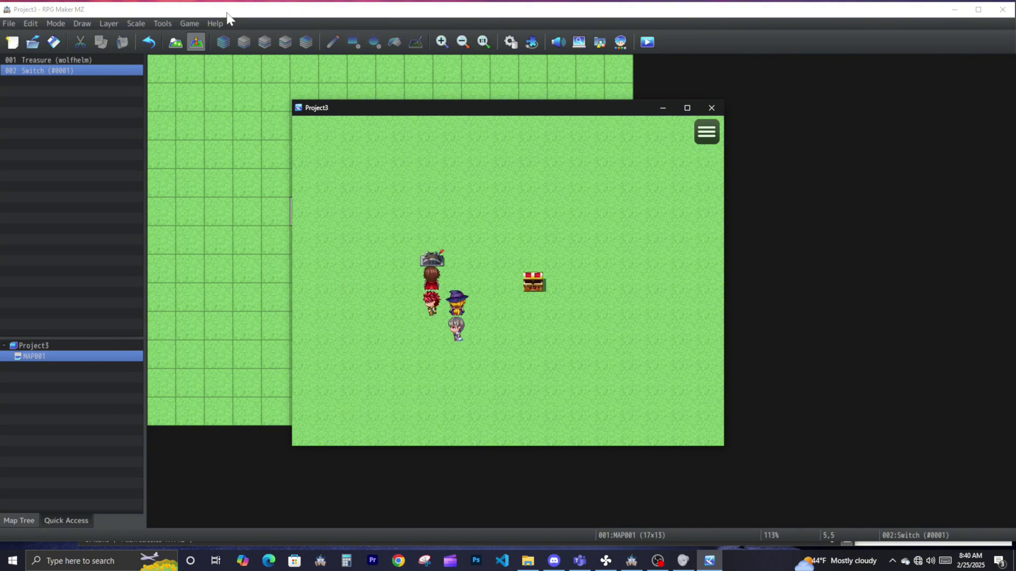
In the editor's database, change the Helm armor's note tags to <show:WolfHelm_v1_1> and <show:HHT3_v1_2>, and confirm
{"action": "left_click", "coordinate": [164, 24]}
{"action": "left_click", "coordinate": [195, 39]}
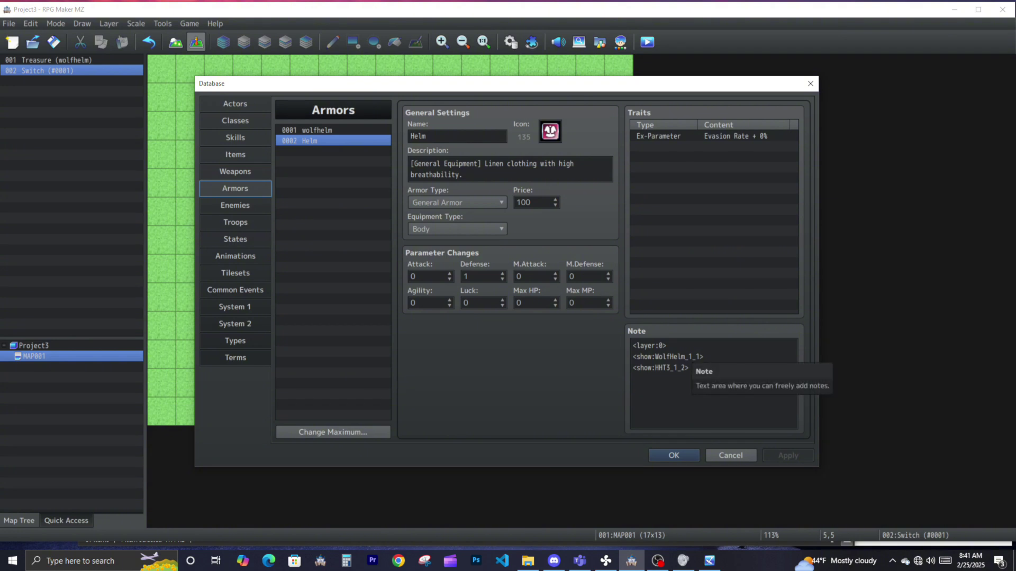
{"action": "left_click", "coordinate": [689, 357]}
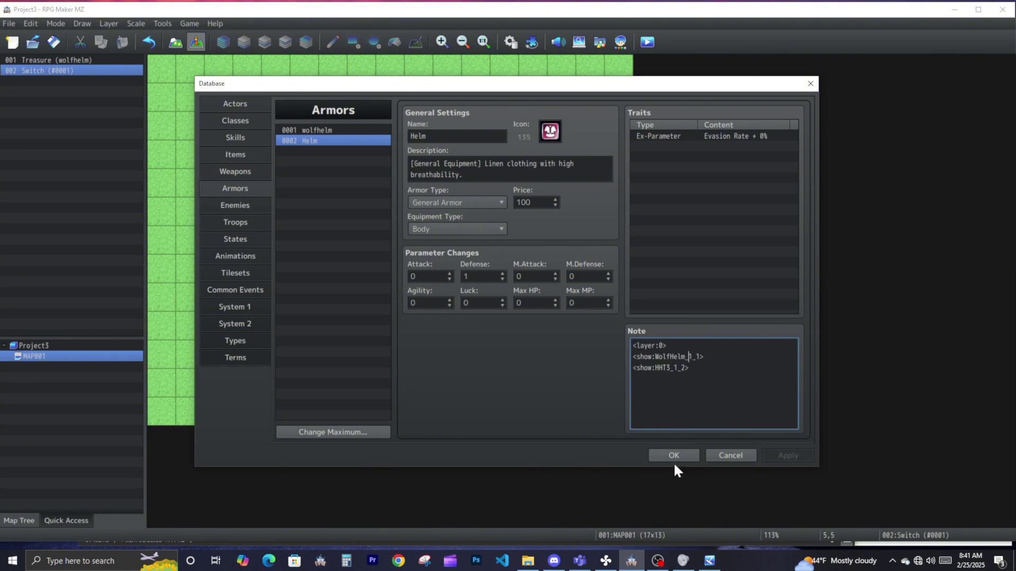
{"action": "type", "text": "v"}
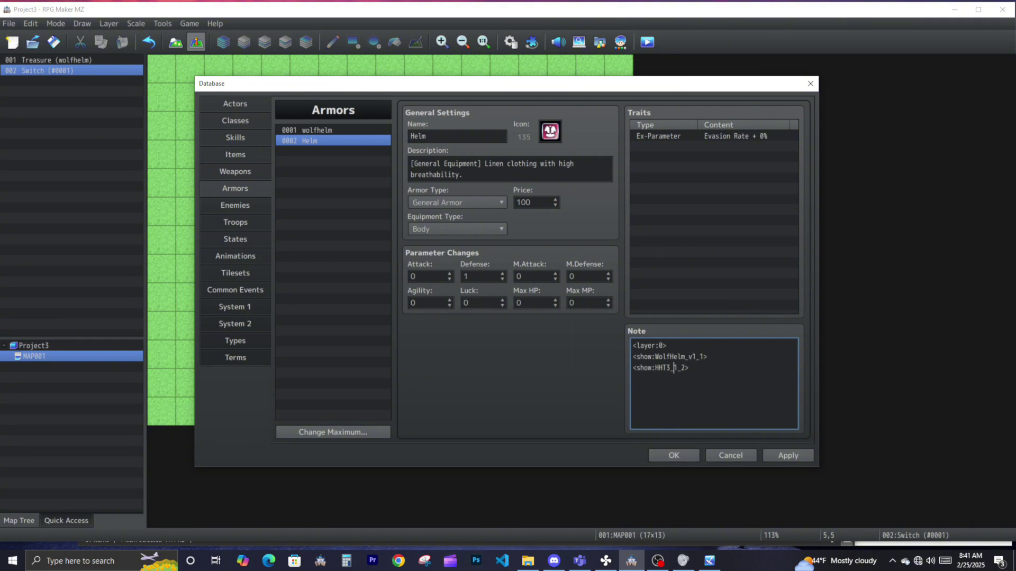
{"action": "type", "text": "v"}
{"action": "left_click", "coordinate": [674, 455]}
{"action": "left_click", "coordinate": [678, 453]}
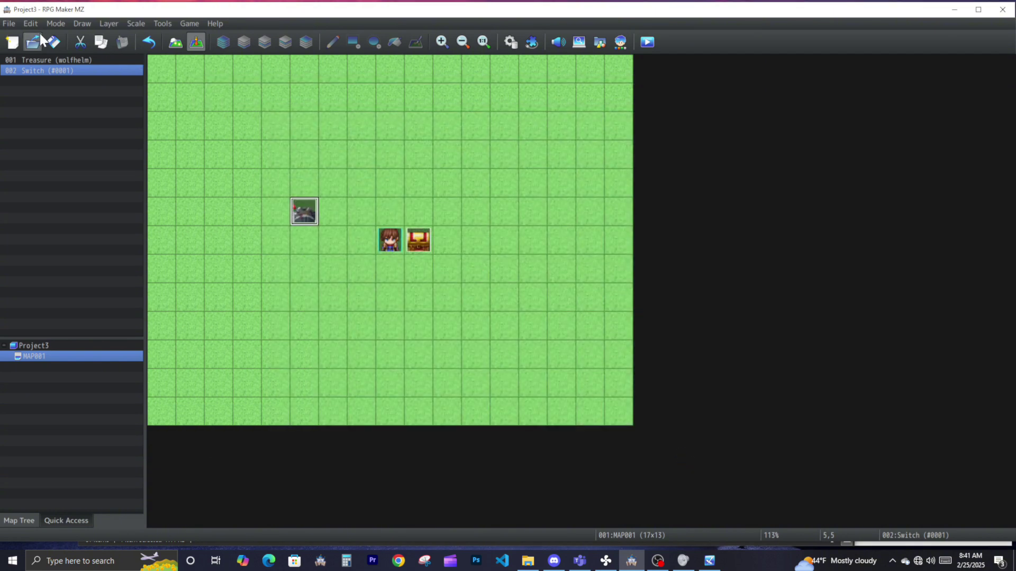
Switch to the playtest window, reload the game and open the treasure chest to collect the armors
{"action": "left_click", "coordinate": [711, 562]}
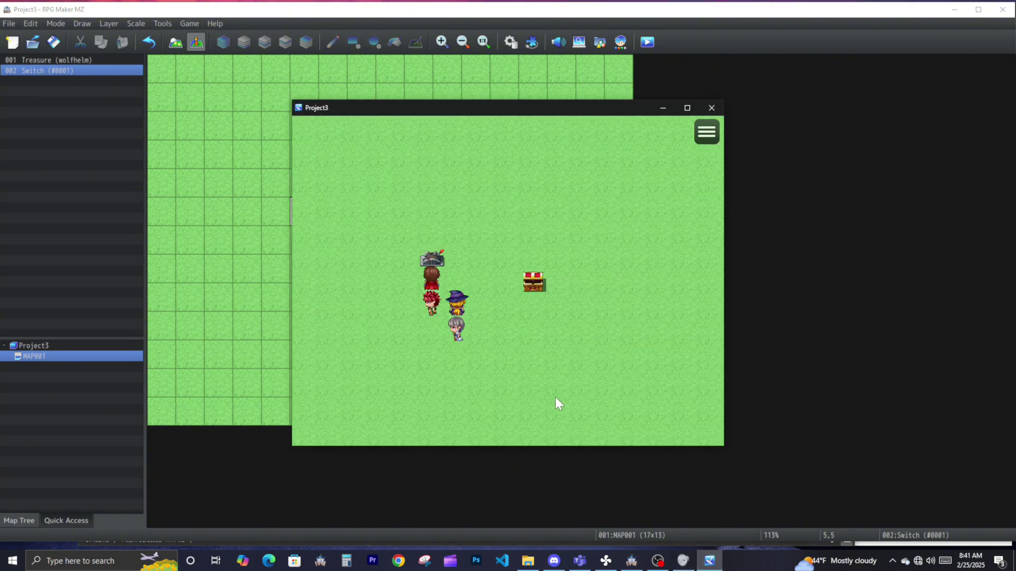
{"action": "key", "text": "F5"}
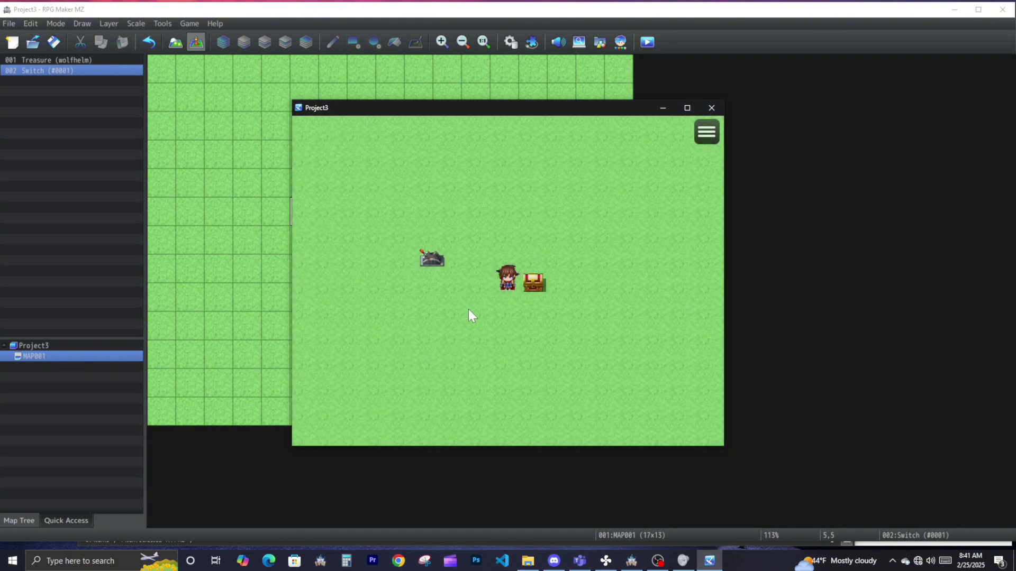
{"action": "left_click", "coordinate": [531, 289]}
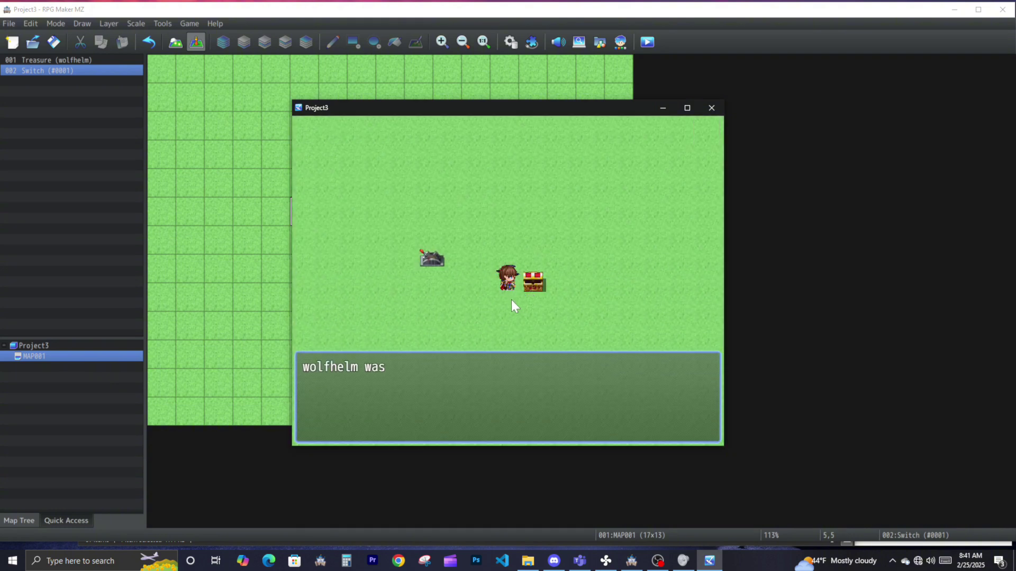
{"action": "left_click", "coordinate": [523, 352]}
Equip the Helm in the Swordsman's Body slot and return to the map
{"action": "right_click", "coordinate": [540, 303]}
{"action": "left_click", "coordinate": [649, 211]}
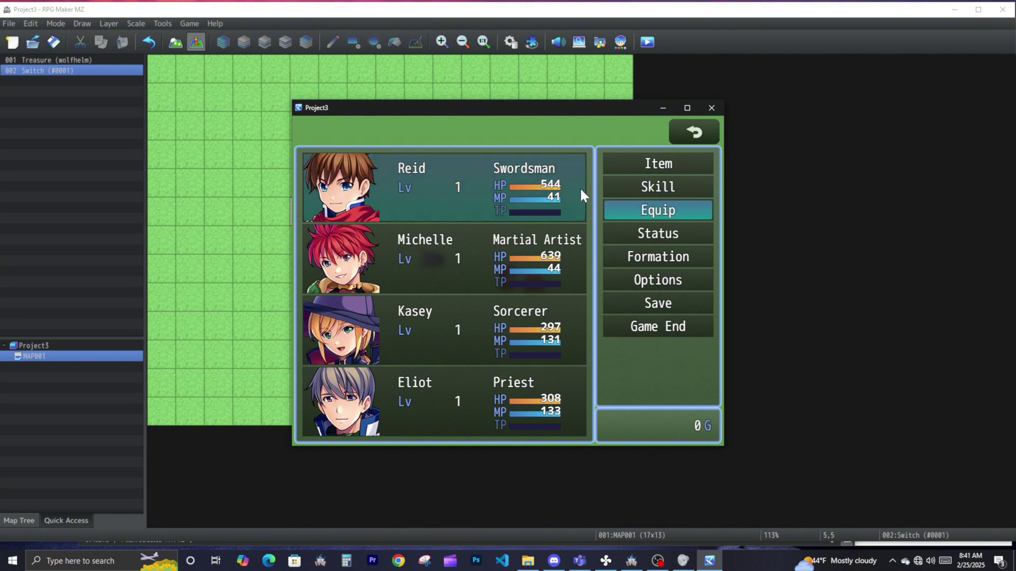
{"action": "left_click", "coordinate": [579, 189]}
{"action": "left_click", "coordinate": [561, 201]}
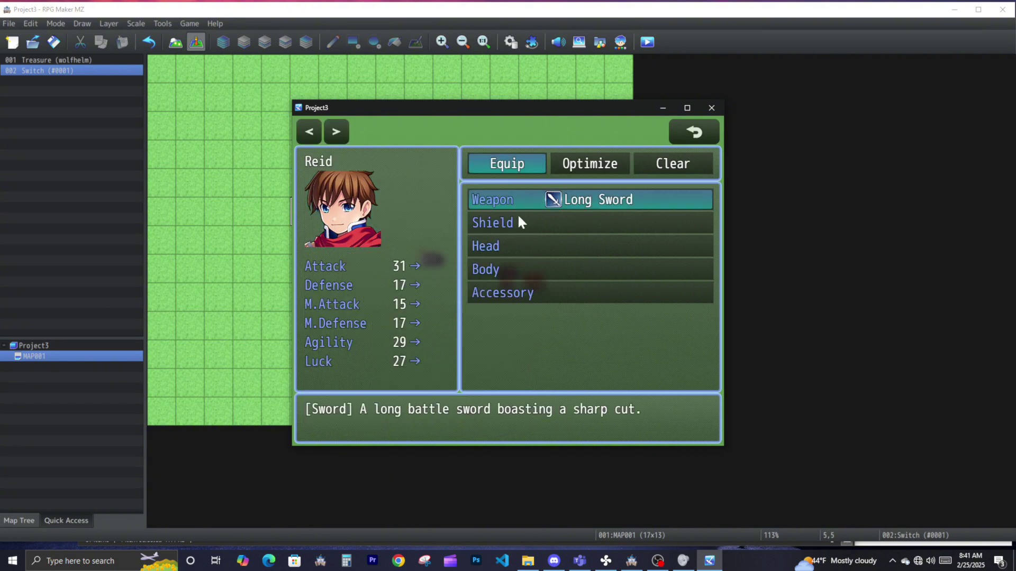
{"action": "left_click", "coordinate": [535, 267]}
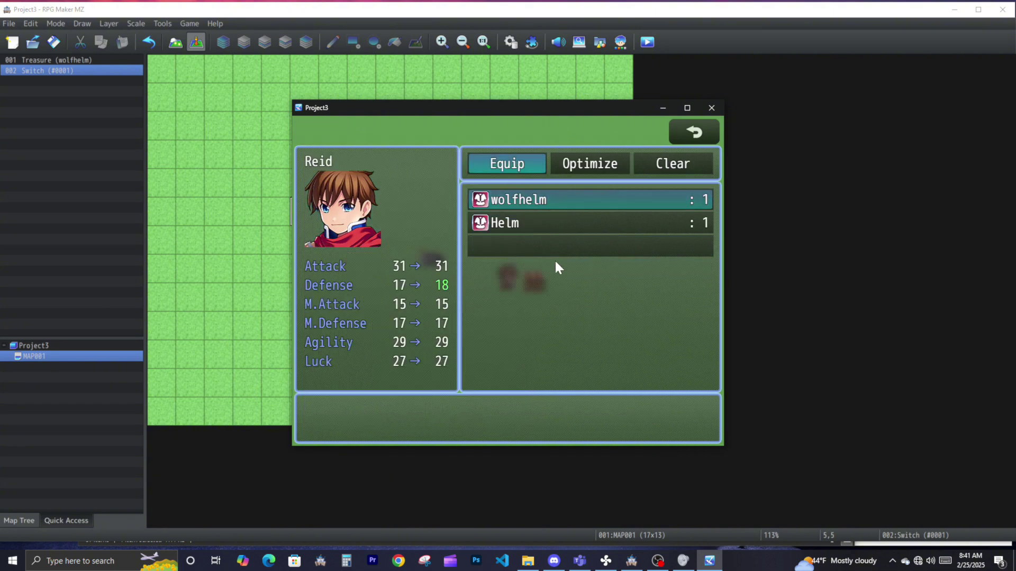
{"action": "left_click", "coordinate": [519, 218]}
{"action": "key", "text": "Escape"}
{"action": "key", "text": "Escape"}
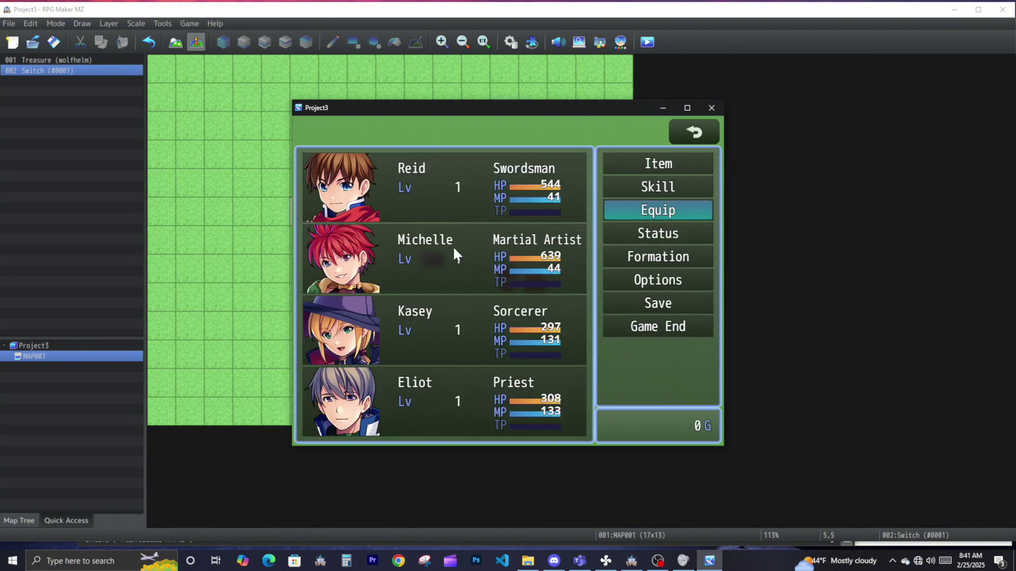
Walk the party to the lever, pull it and step away to check the leading character's helm sprite
{"action": "key", "text": "Left"}
{"action": "key", "text": "Left"}
{"action": "key", "text": "Down"}
{"action": "left_click", "coordinate": [431, 262]}
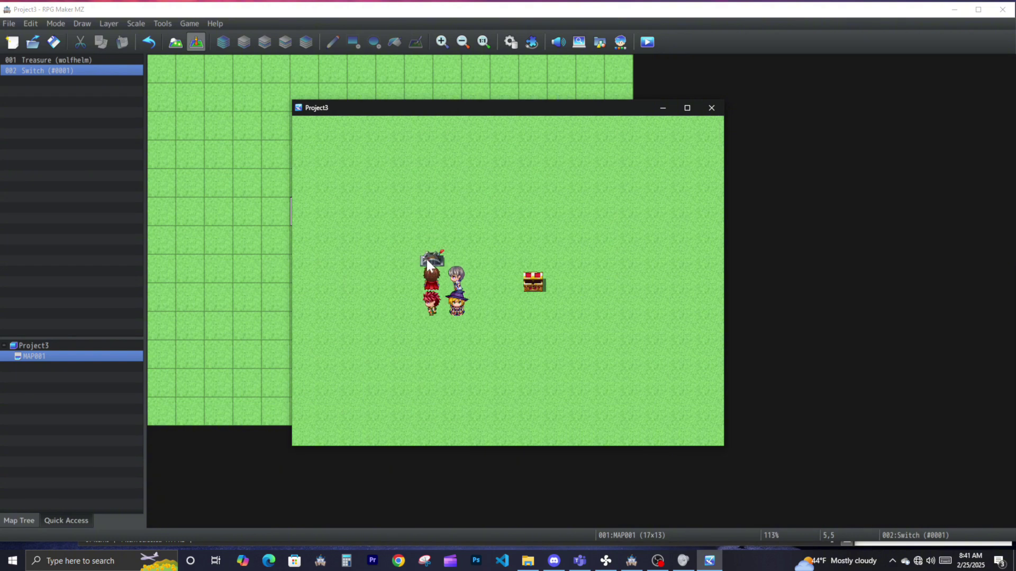
{"action": "left_click", "coordinate": [456, 332]}
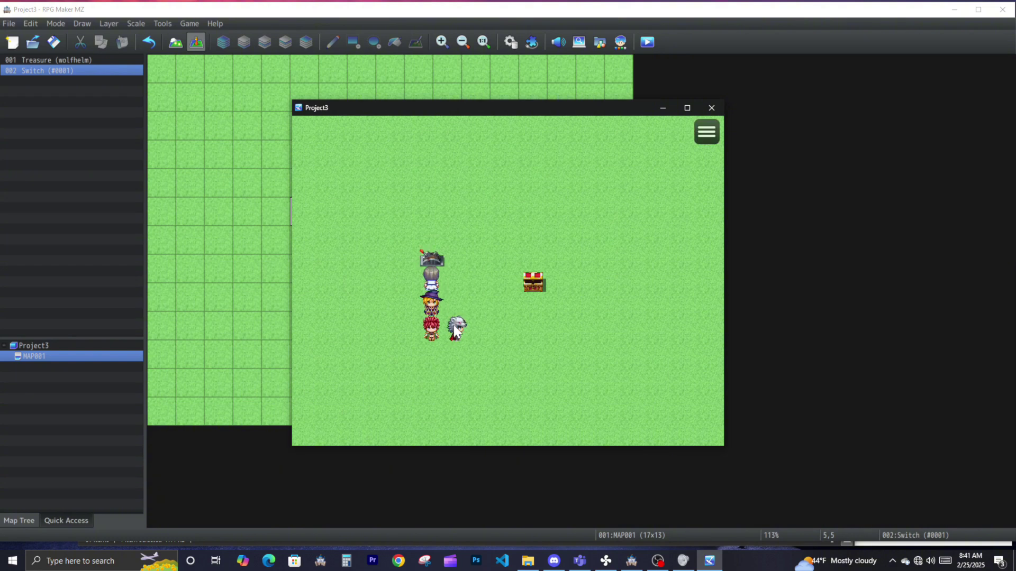
Pull the lever from its right side and walk the party around the map to view the switched helm sprite from several directions
{"action": "left_click", "coordinate": [461, 256]}
{"action": "left_click", "coordinate": [433, 259]}
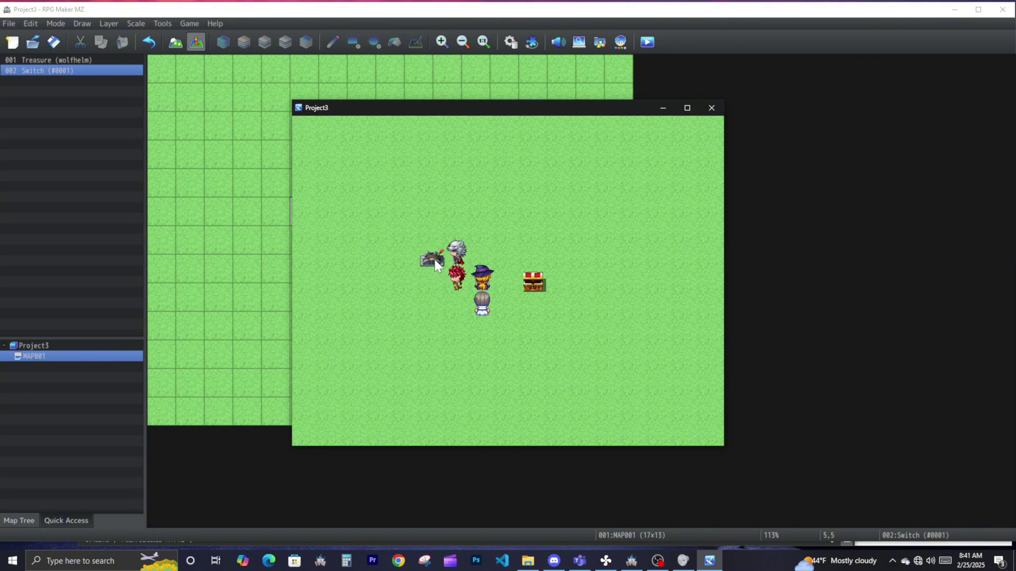
{"action": "left_click", "coordinate": [423, 290]}
{"action": "left_click", "coordinate": [458, 325]}
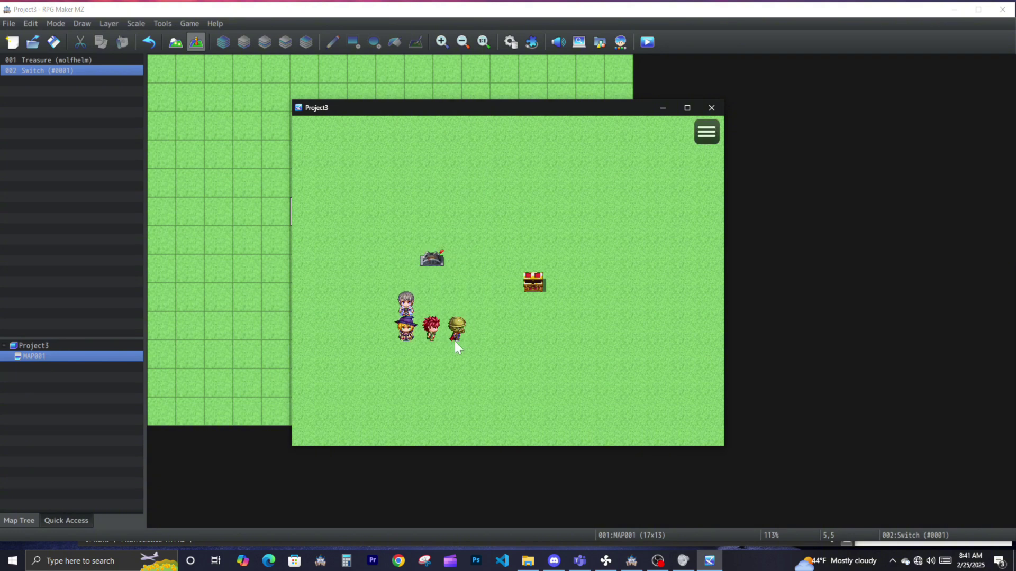
{"action": "left_click", "coordinate": [469, 236]}
{"action": "left_click", "coordinate": [458, 183]}
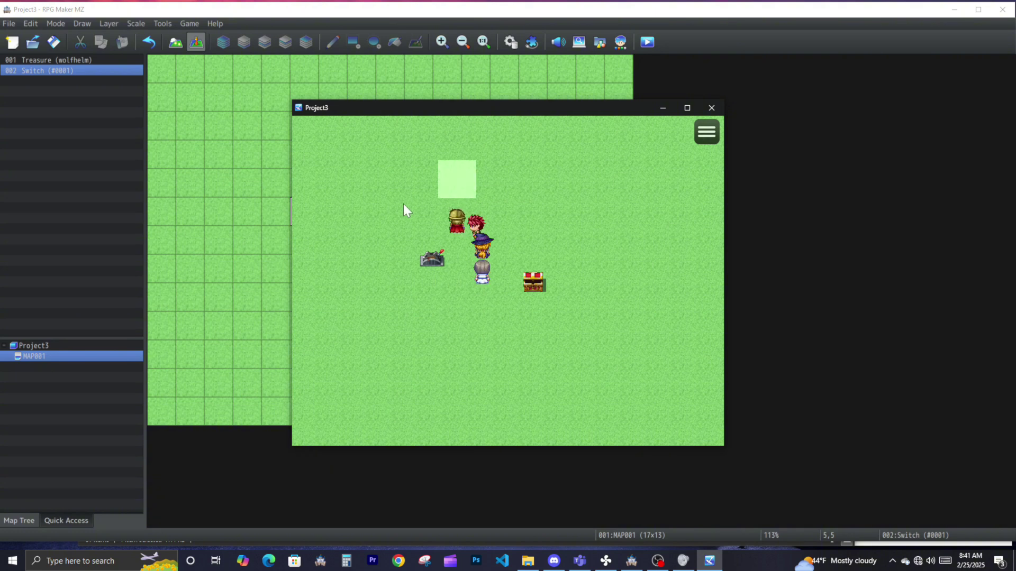
{"action": "left_click", "coordinate": [354, 304]}
{"action": "left_click", "coordinate": [481, 311]}
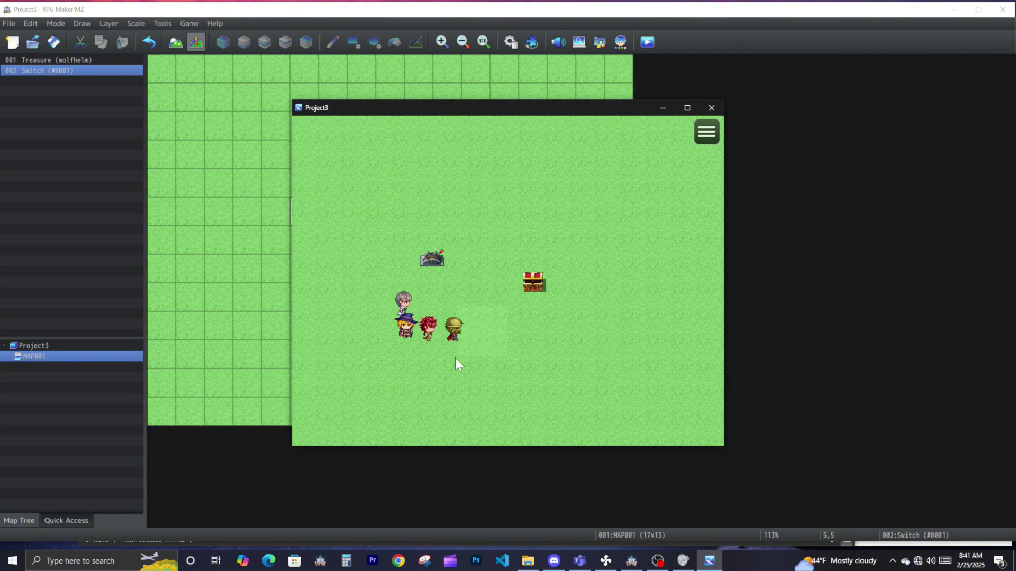
Return to the lever, toggle it again and circle the party around it to inspect the leader's helm from all sides
{"action": "left_click", "coordinate": [462, 259]}
{"action": "left_click", "coordinate": [431, 262]}
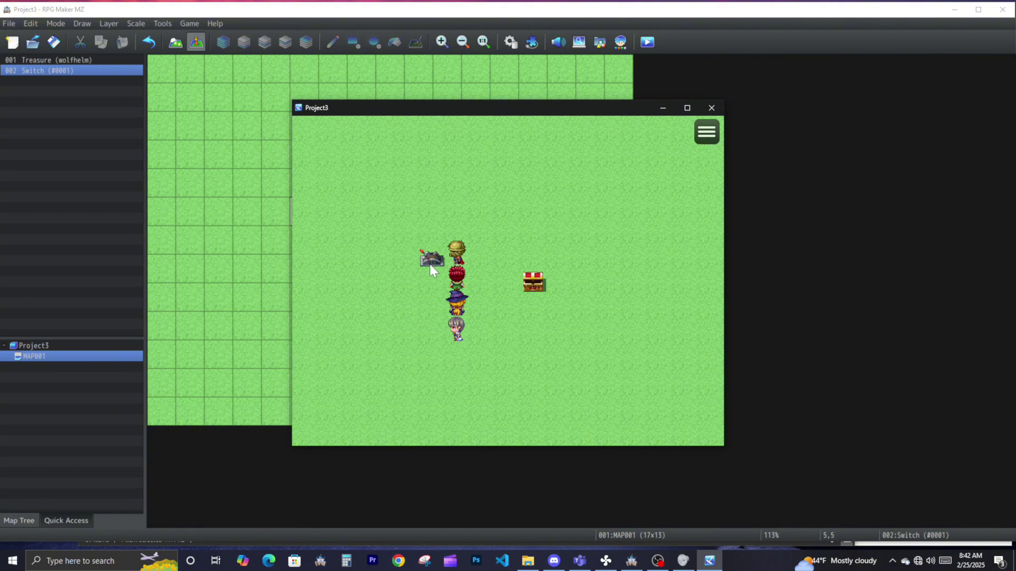
{"action": "left_click", "coordinate": [484, 261]}
{"action": "left_click", "coordinate": [450, 222]}
{"action": "left_click", "coordinate": [405, 233]}
{"action": "left_click", "coordinate": [386, 285]}
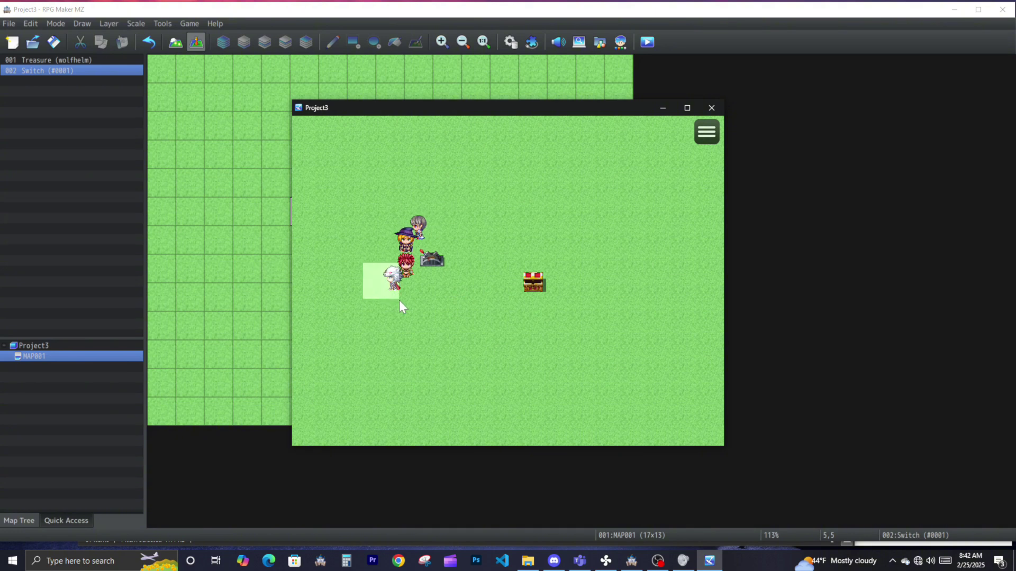
{"action": "left_click", "coordinate": [458, 300]}
{"action": "left_click", "coordinate": [459, 257]}
{"action": "left_click", "coordinate": [435, 230]}
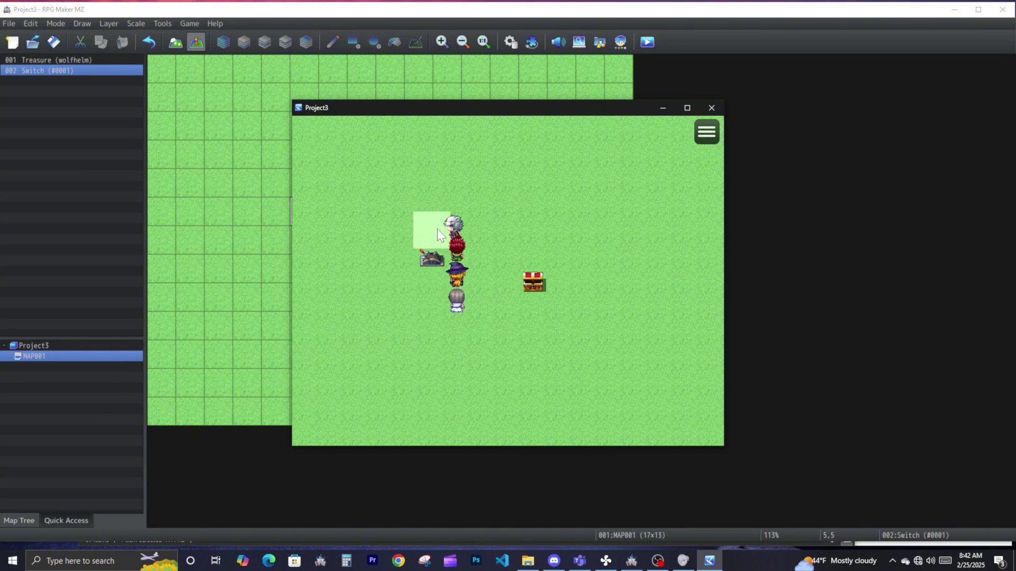
{"action": "left_click", "coordinate": [377, 295]}
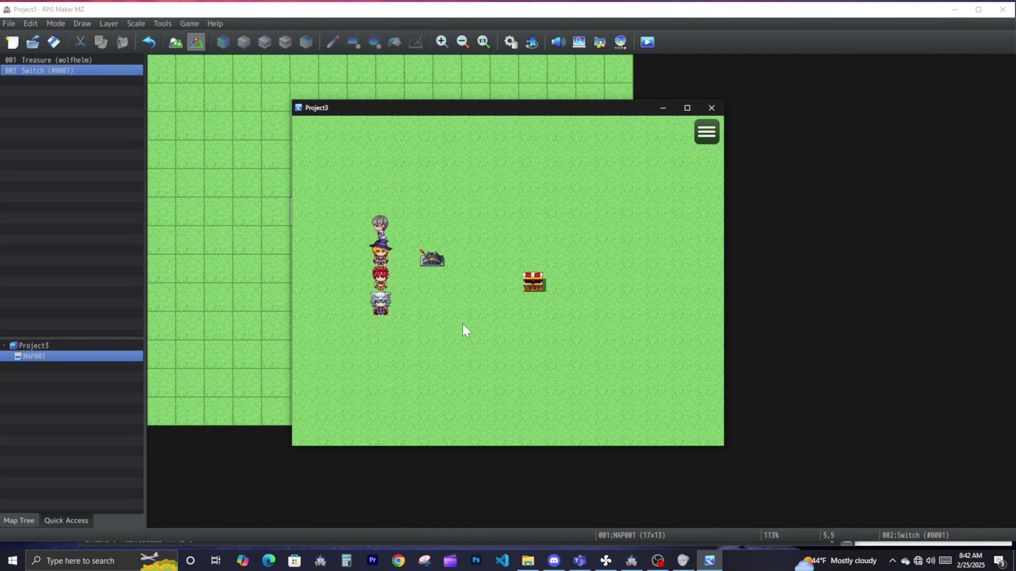
Toggle the lever once more, check the leader's helm while walking around it, and bring the party back beside the lever
{"action": "left_click", "coordinate": [454, 280]}
{"action": "left_click", "coordinate": [456, 257]}
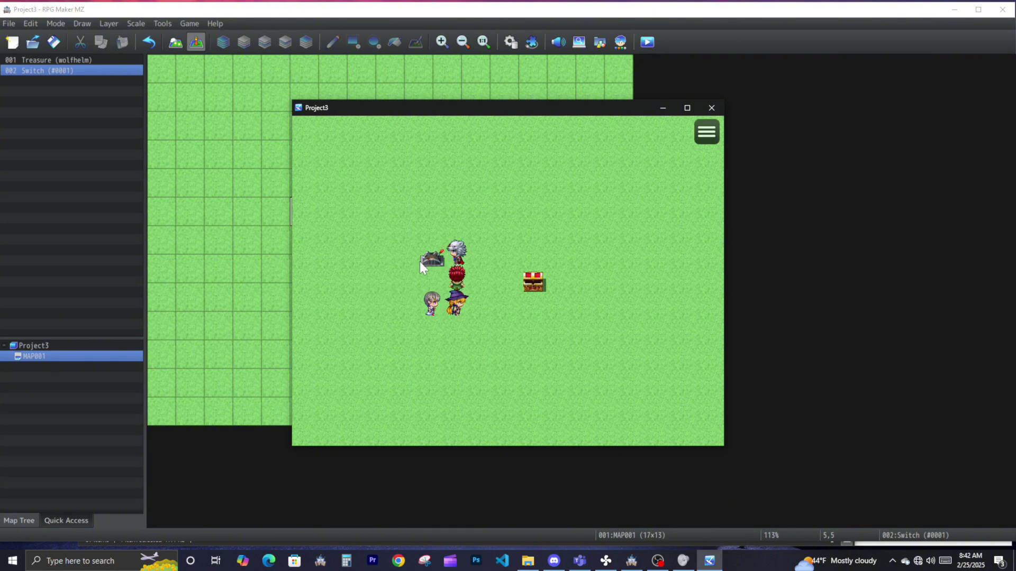
{"action": "left_click", "coordinate": [429, 227]}
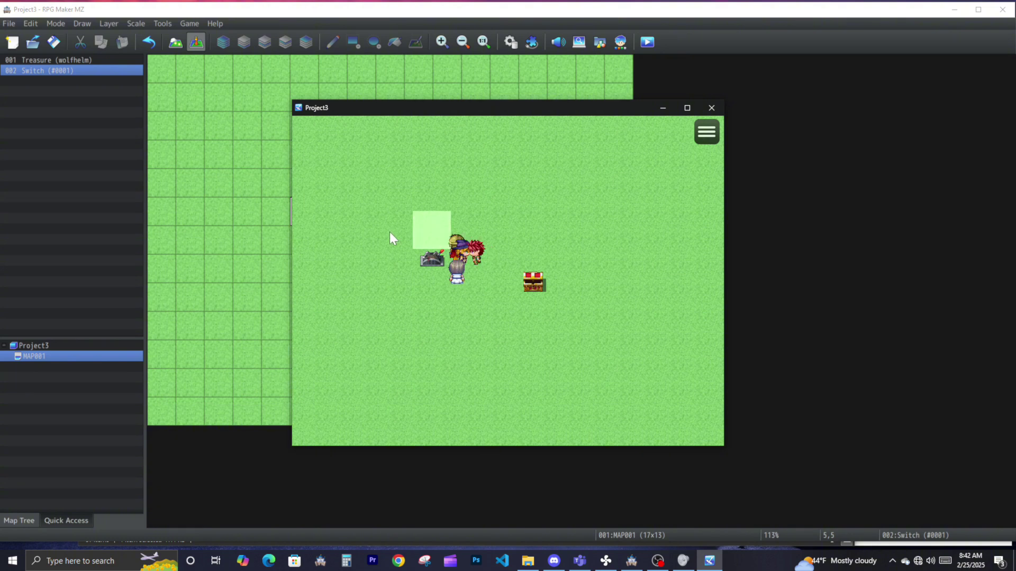
{"action": "left_click", "coordinate": [378, 228]}
{"action": "left_click", "coordinate": [406, 306]}
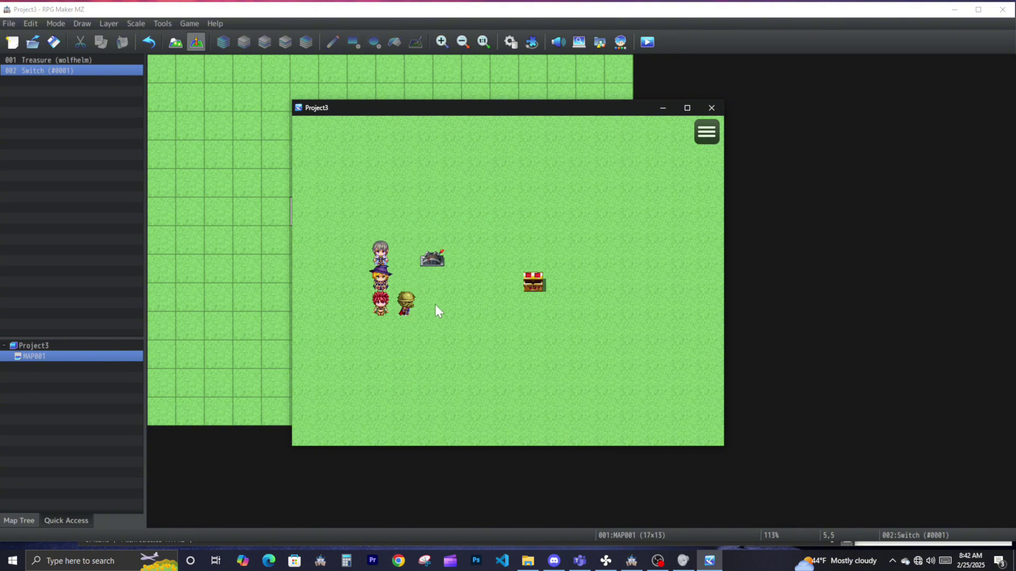
{"action": "left_click", "coordinate": [442, 309]}
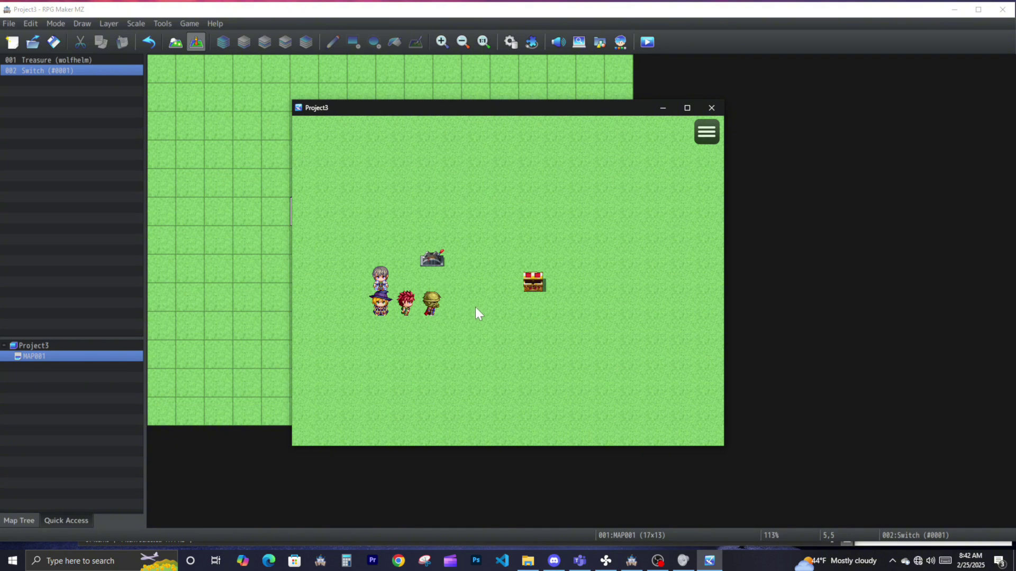
{"action": "left_click", "coordinate": [438, 262]}
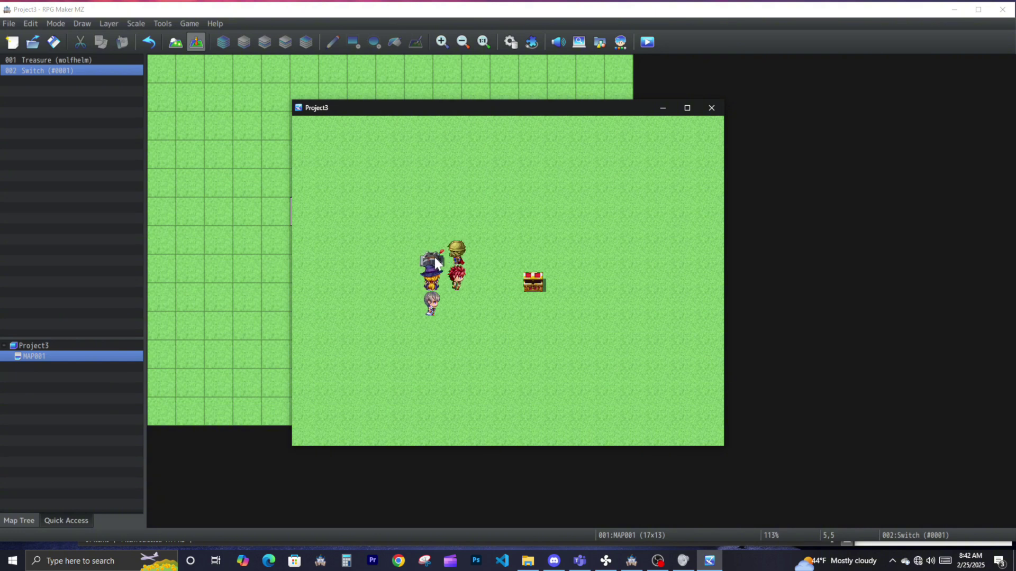